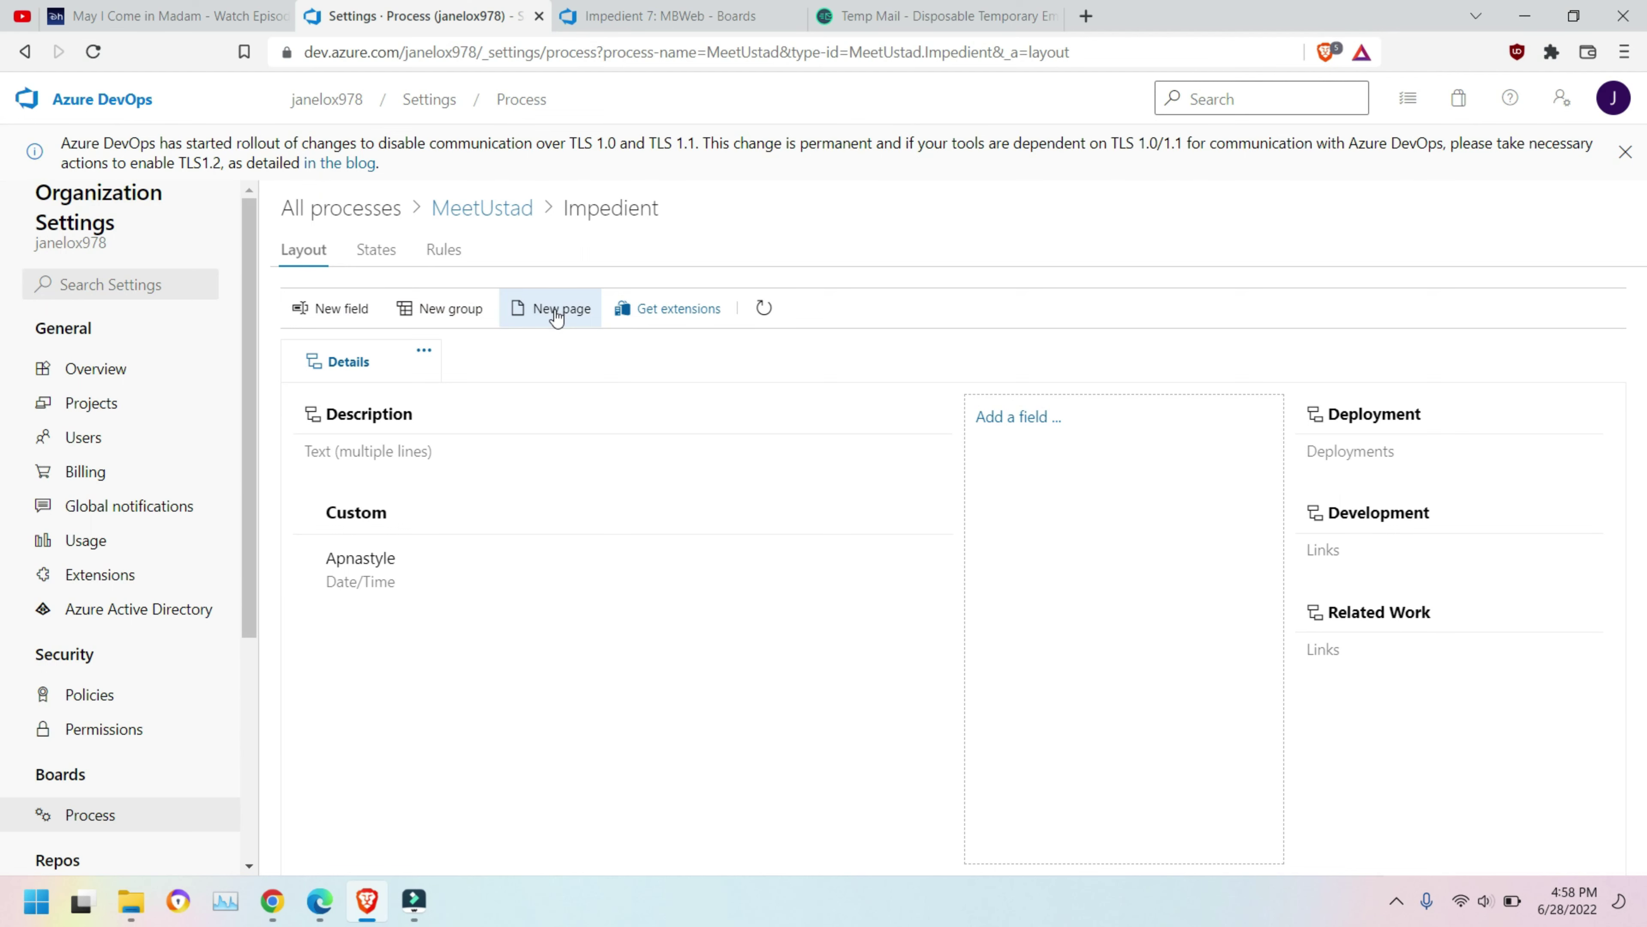
# Add a page named MeetUstadGiri to the Impedient work item layout and reload the MBWeb work item to check it.
pyautogui.click(584, 316)
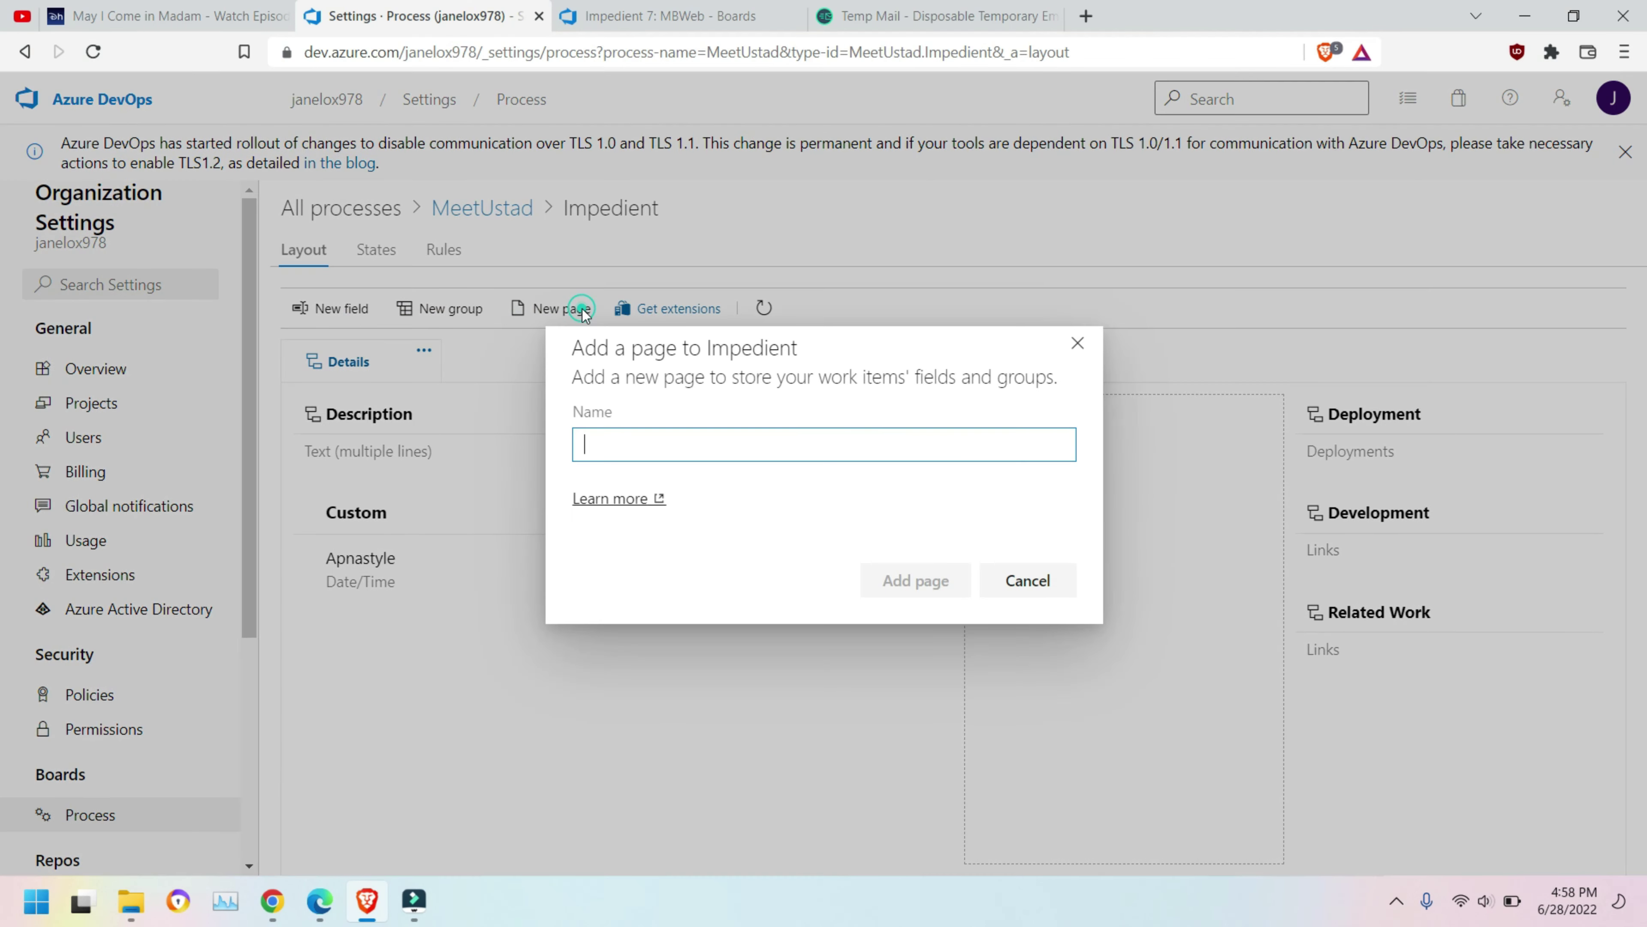
pyautogui.click(587, 444)
pyautogui.write('MeetUstadGiri')
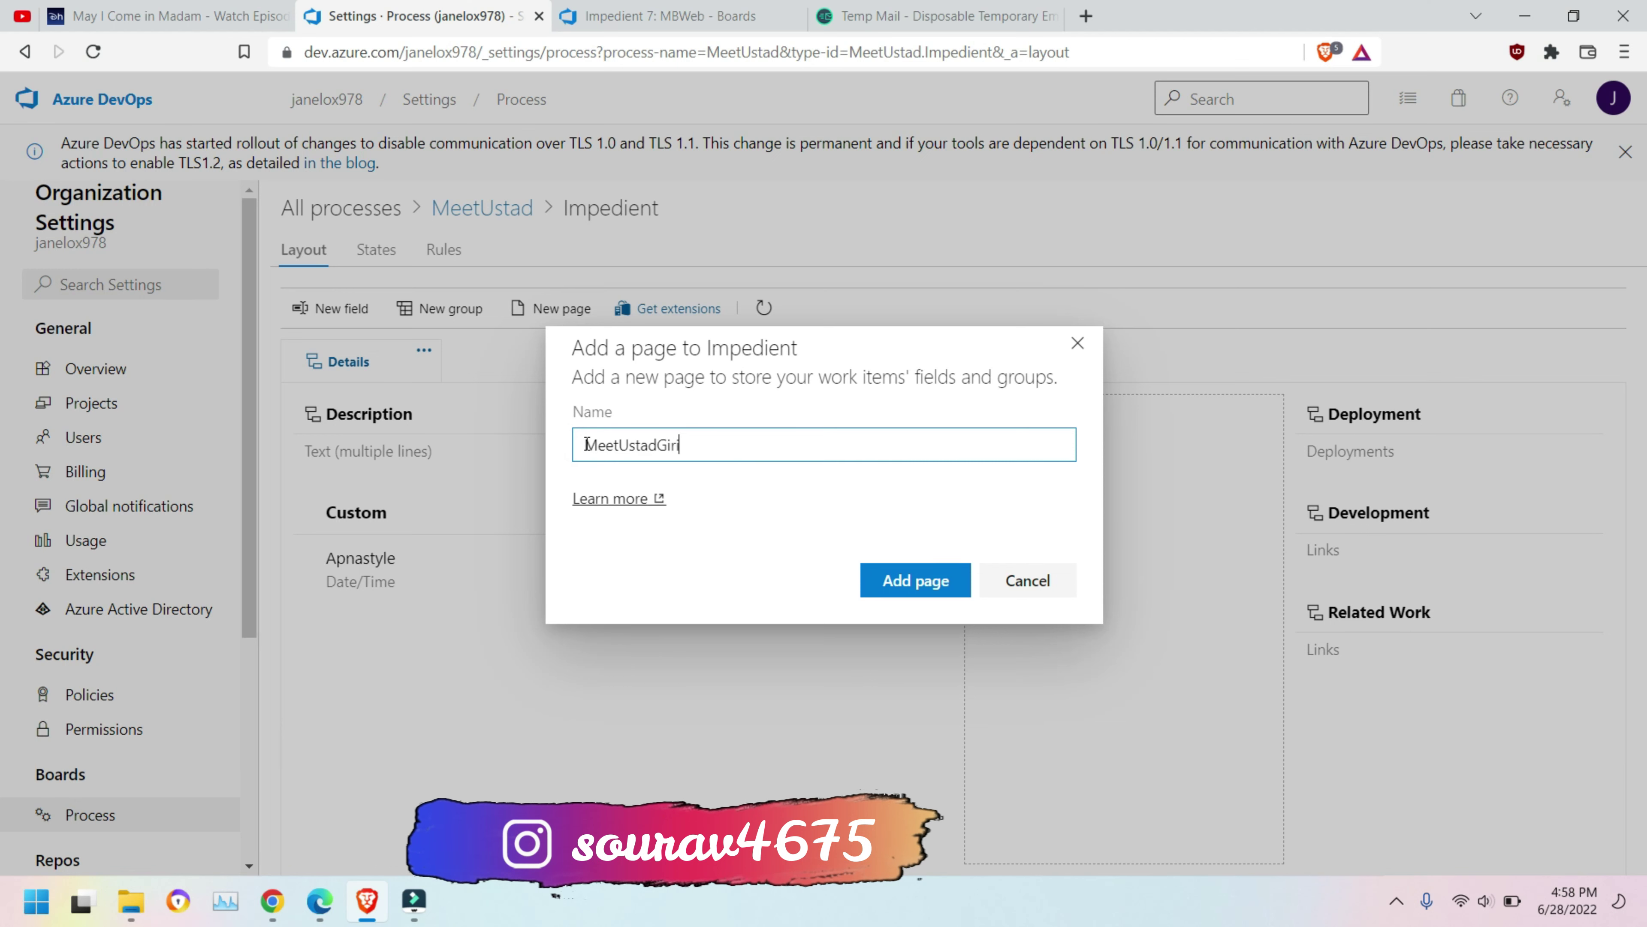
pyautogui.click(901, 580)
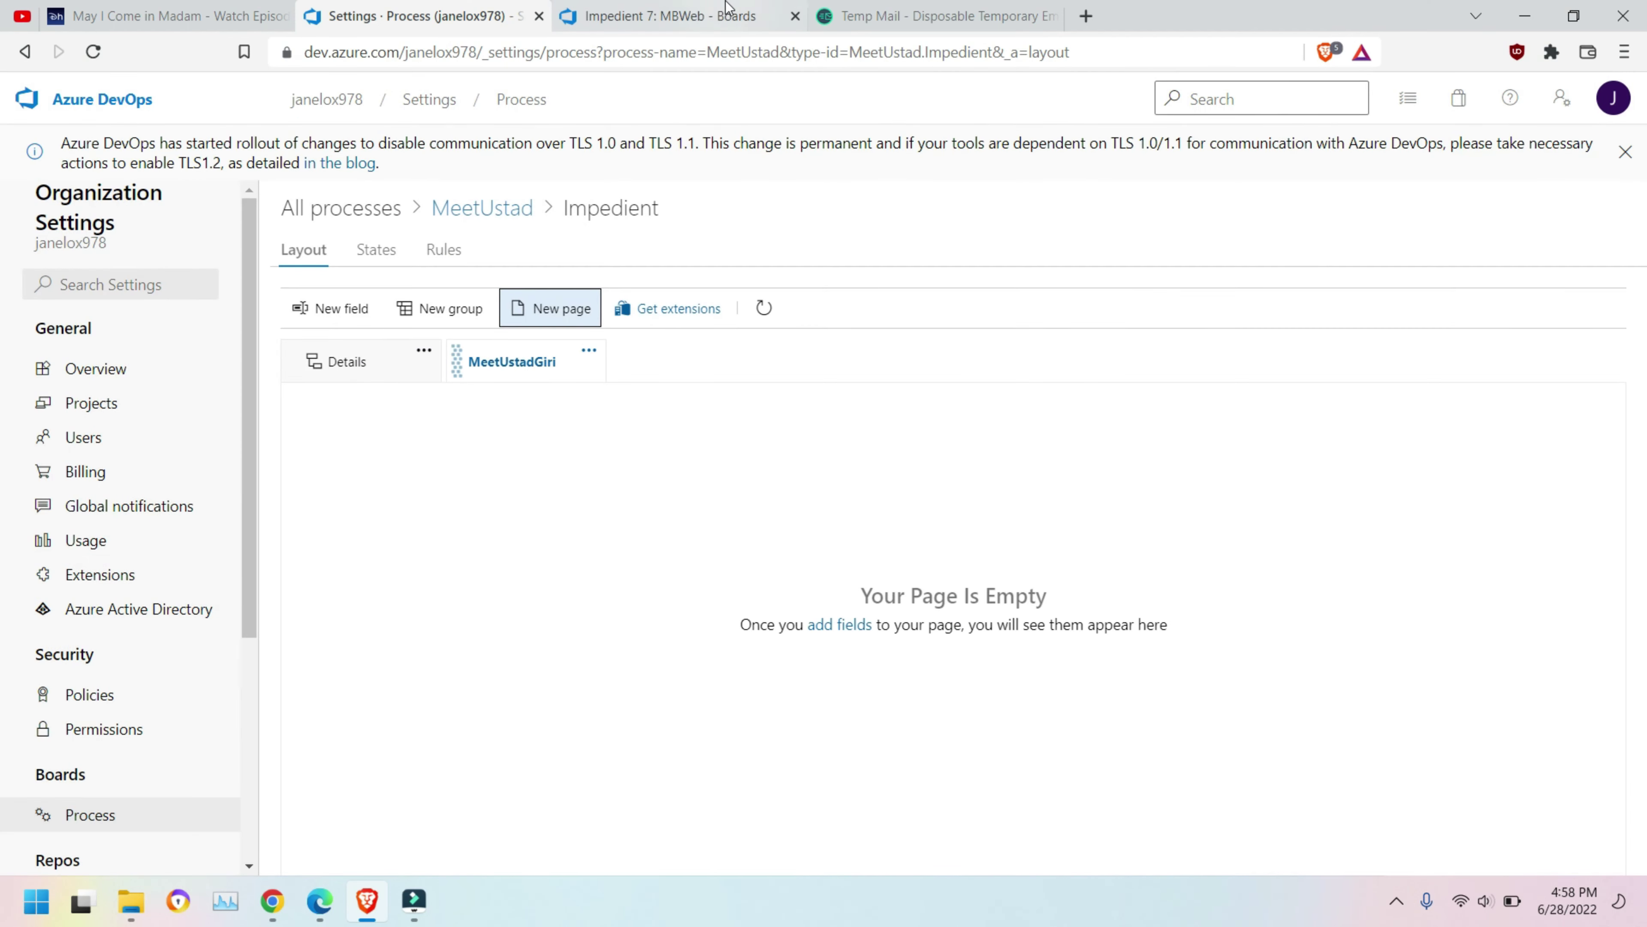
pyautogui.click(727, 9)
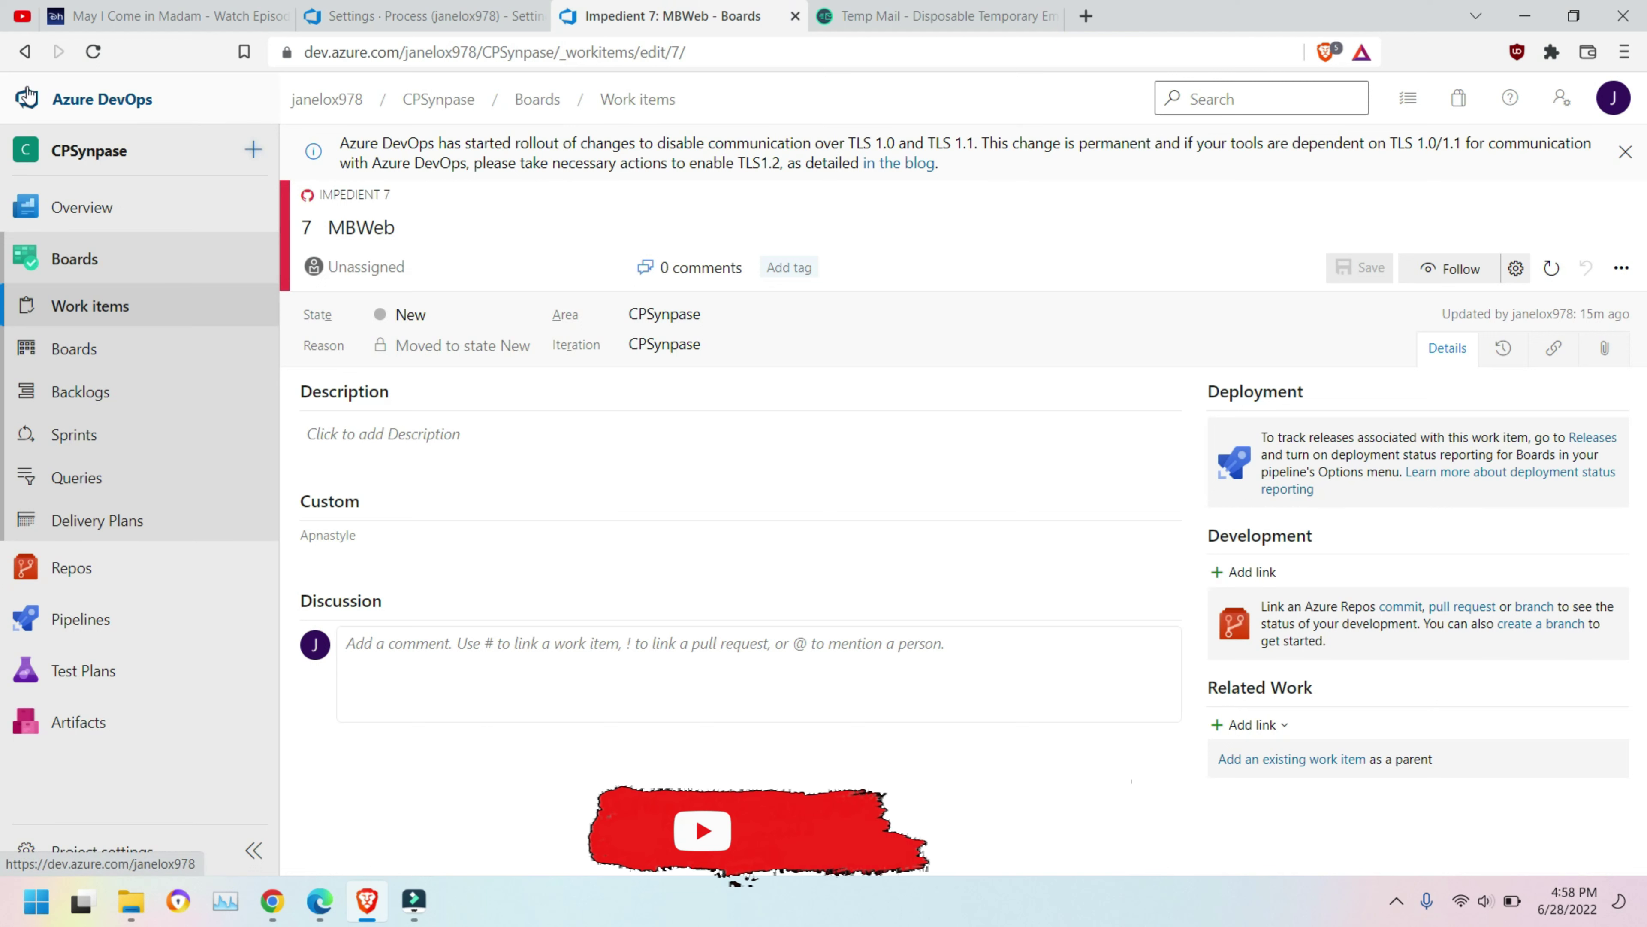
pyautogui.click(97, 53)
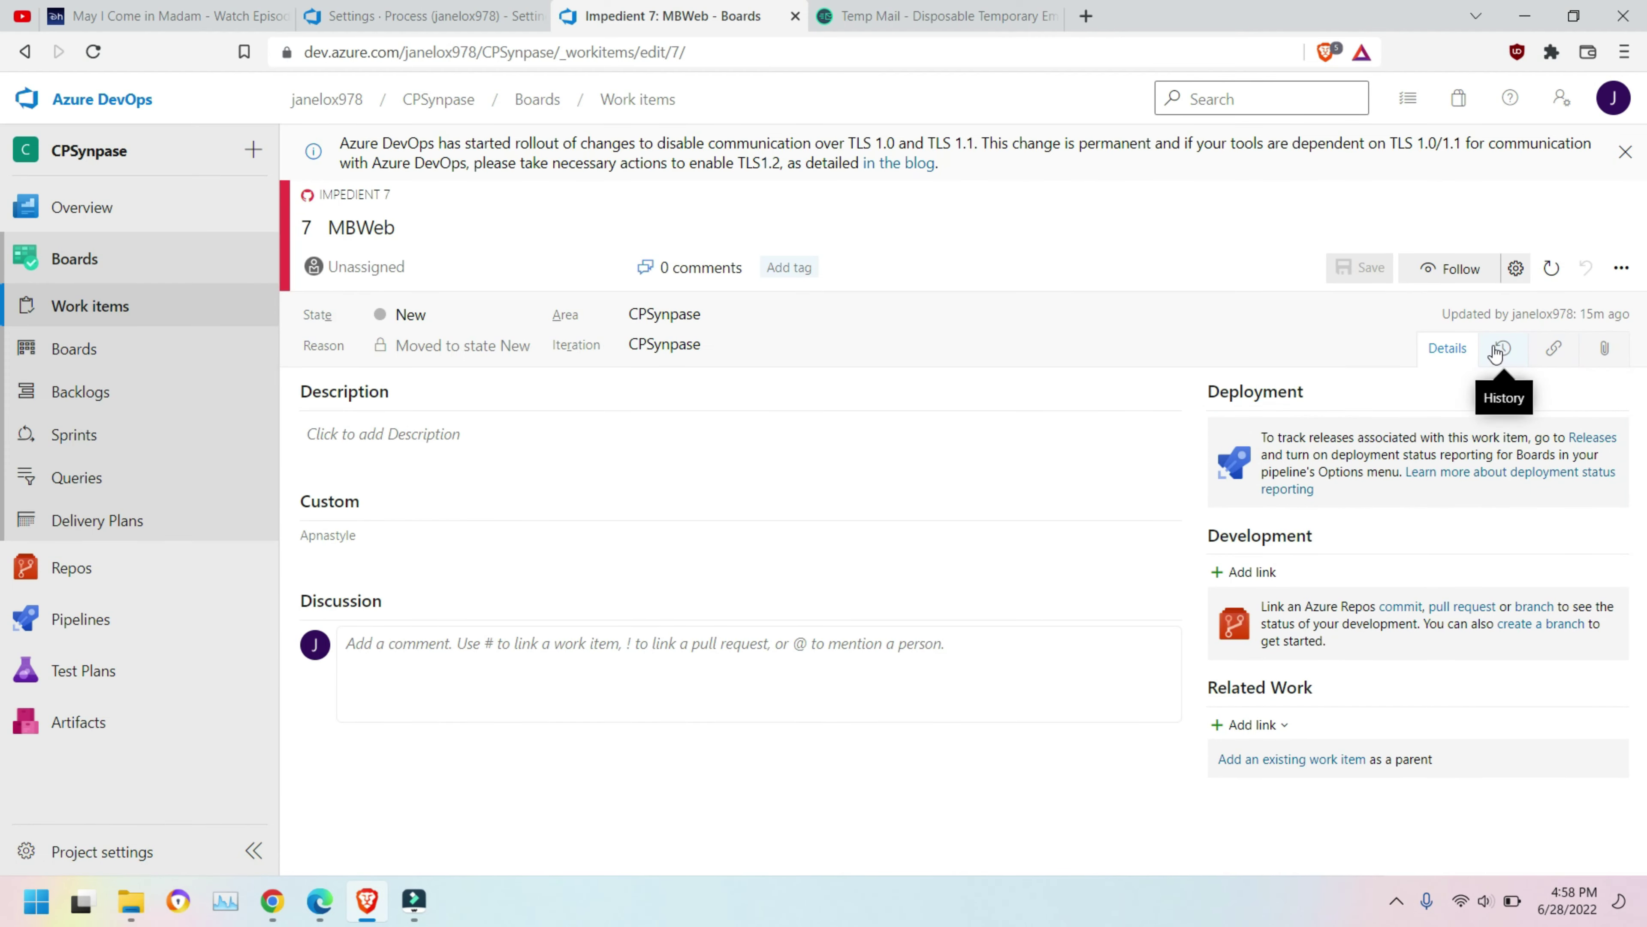
# Create a required Text (single line) field named Rafhgj on the MeetUstadGiri page, in a new group called Custom.
pyautogui.click(416, 14)
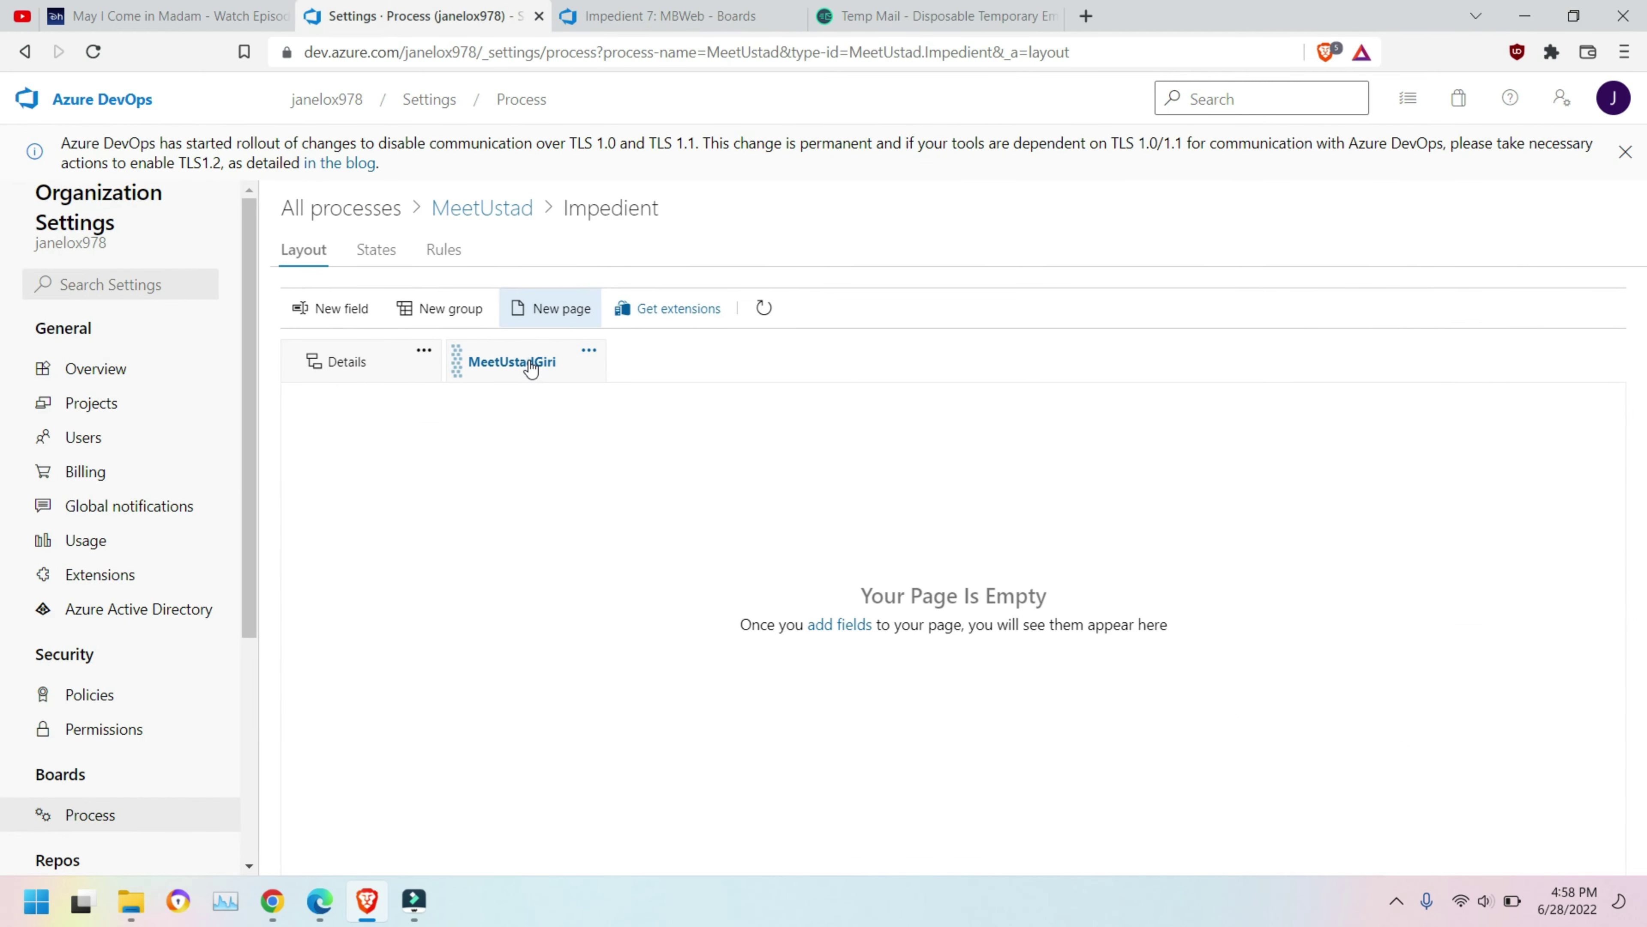
pyautogui.click(342, 310)
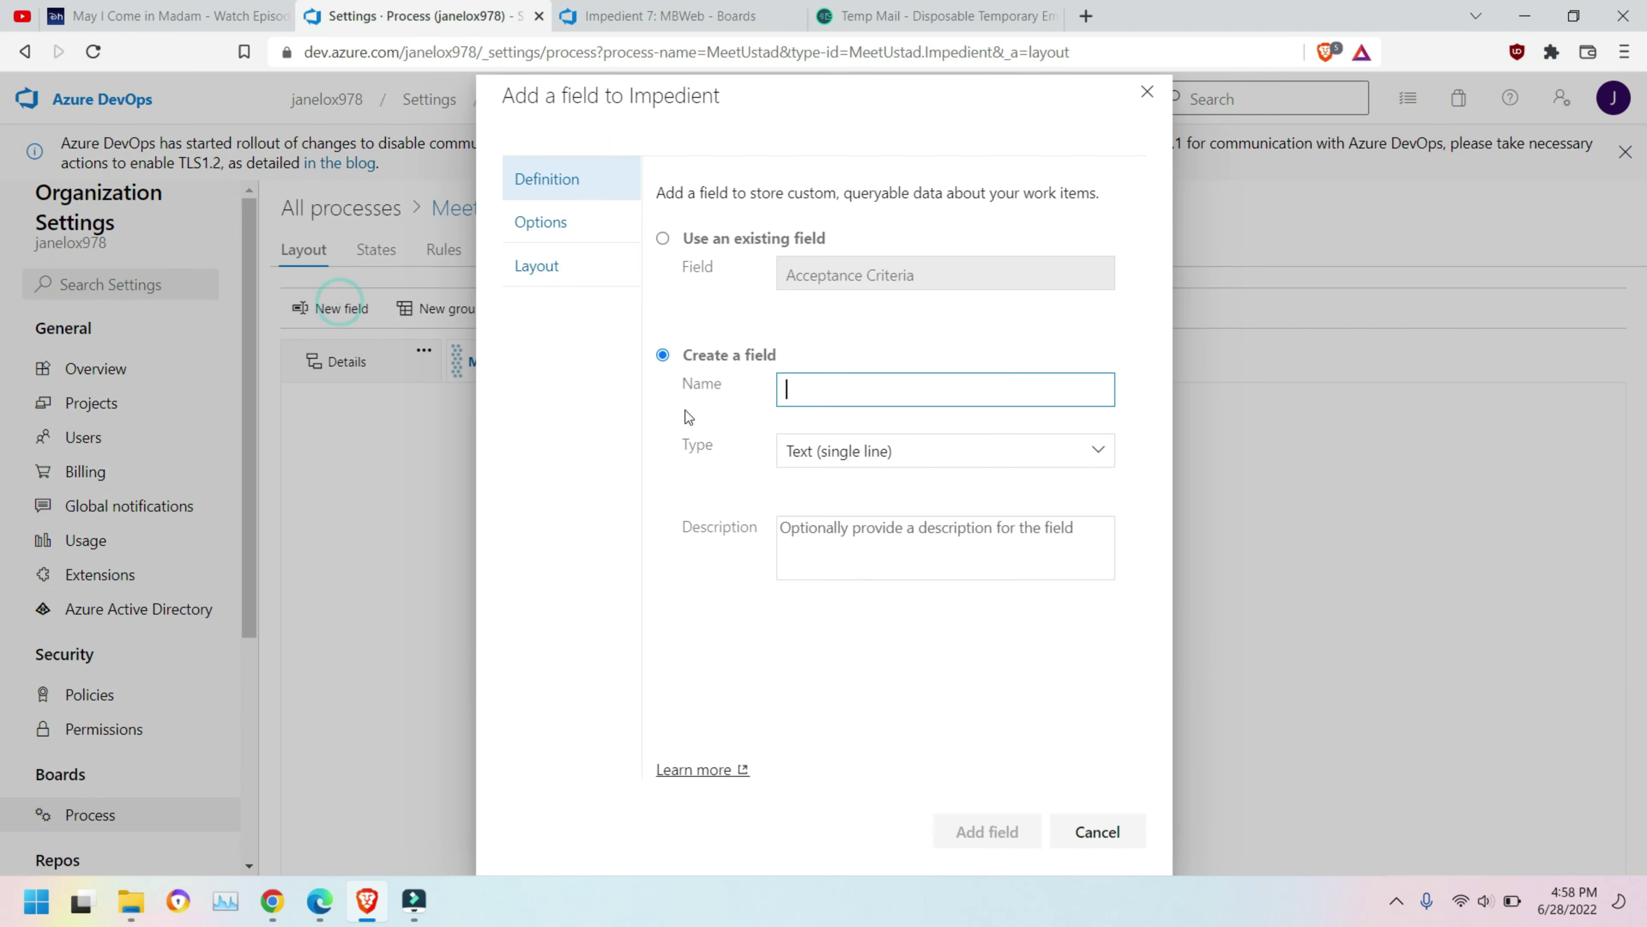
pyautogui.click(832, 395)
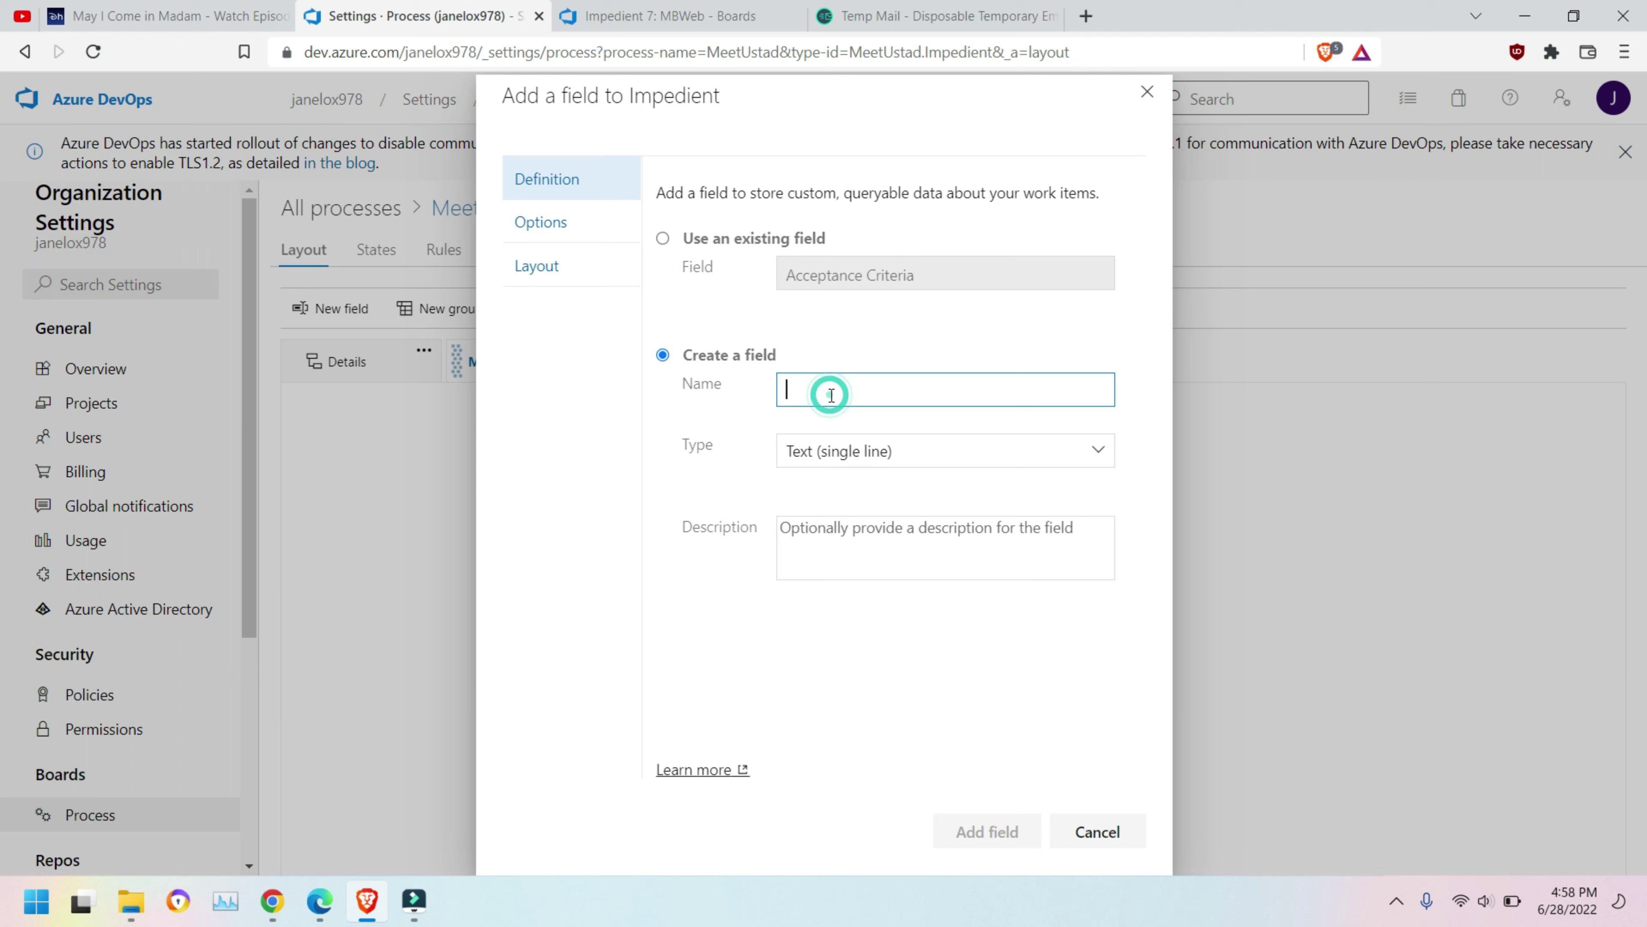
pyautogui.write('Rafhgj')
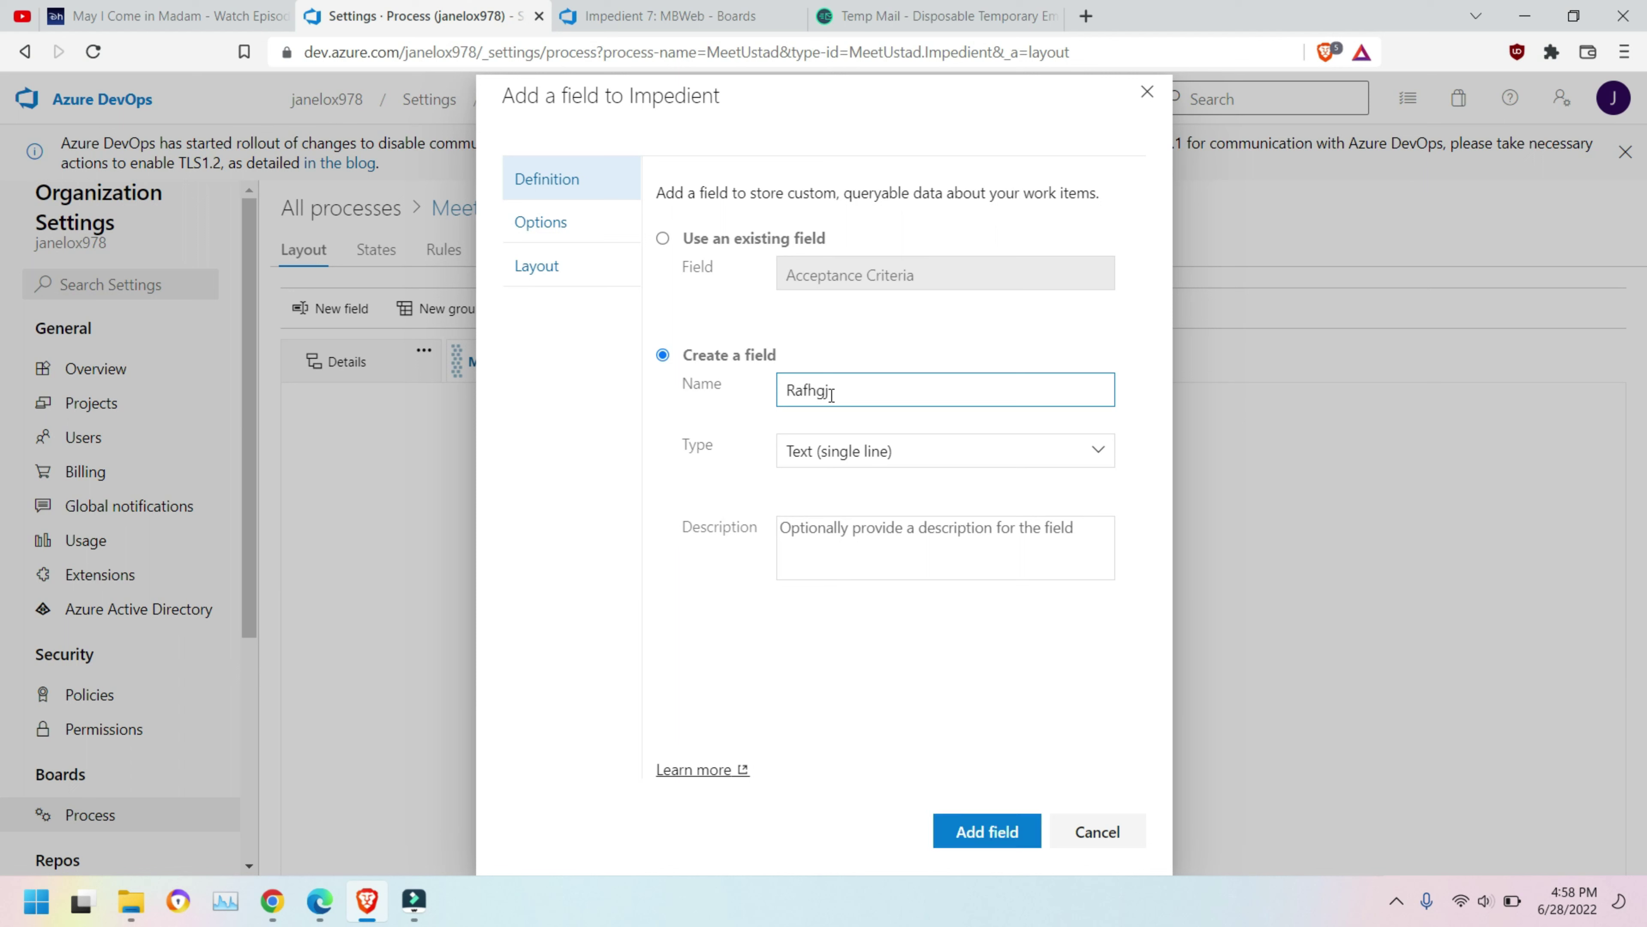
pyautogui.click(1096, 452)
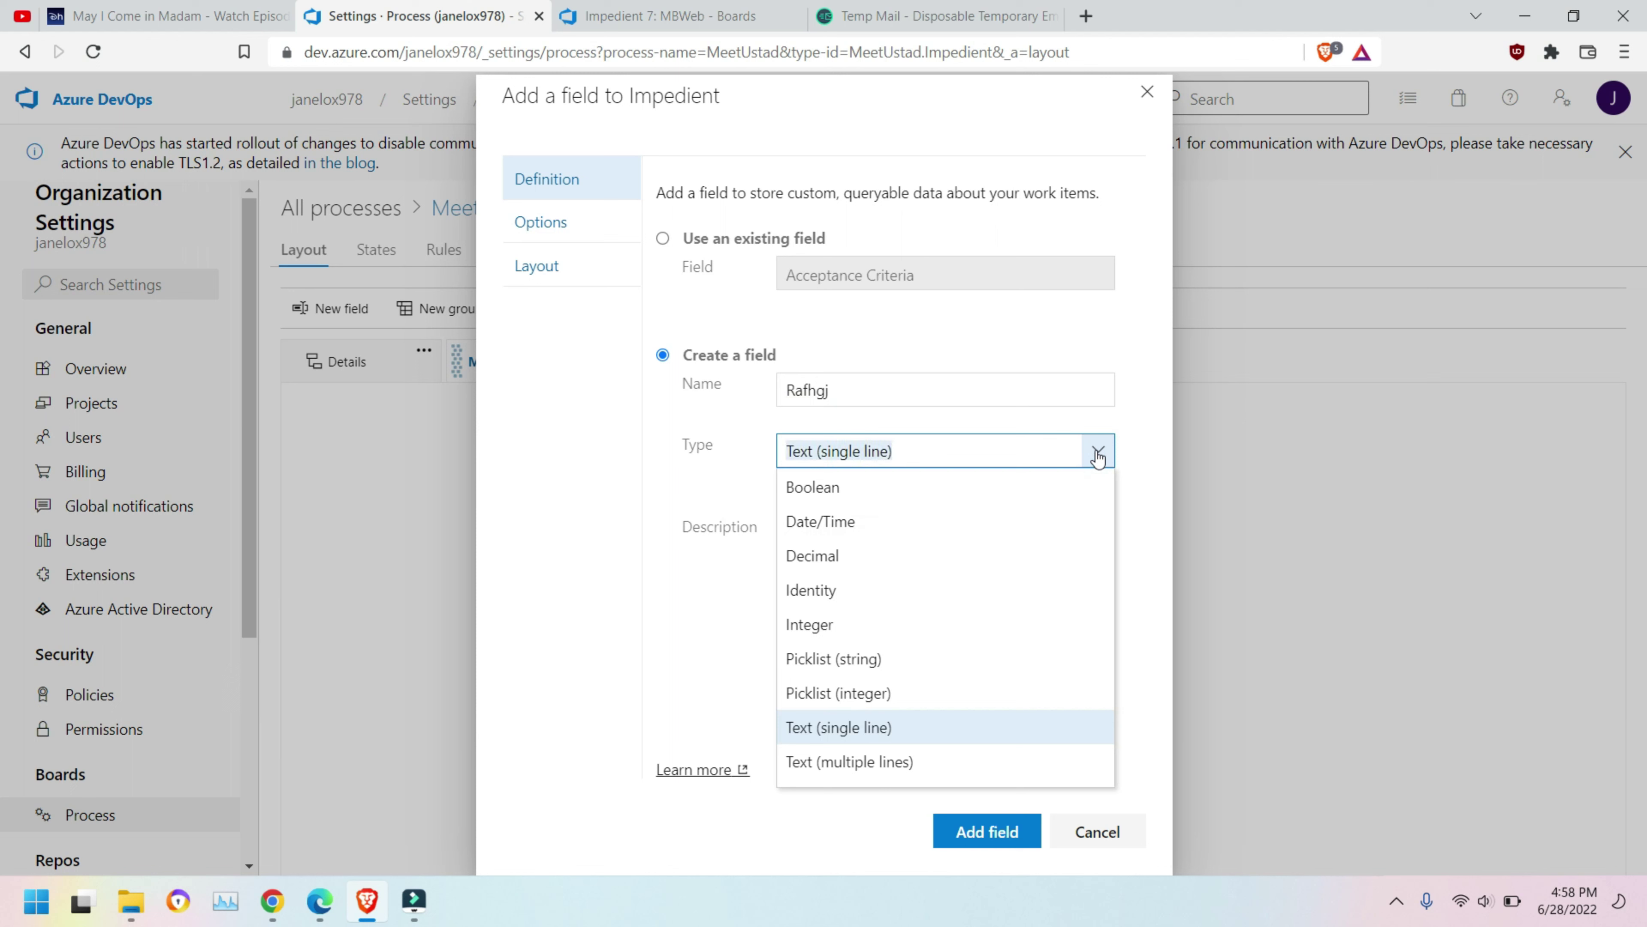
pyautogui.click(1095, 454)
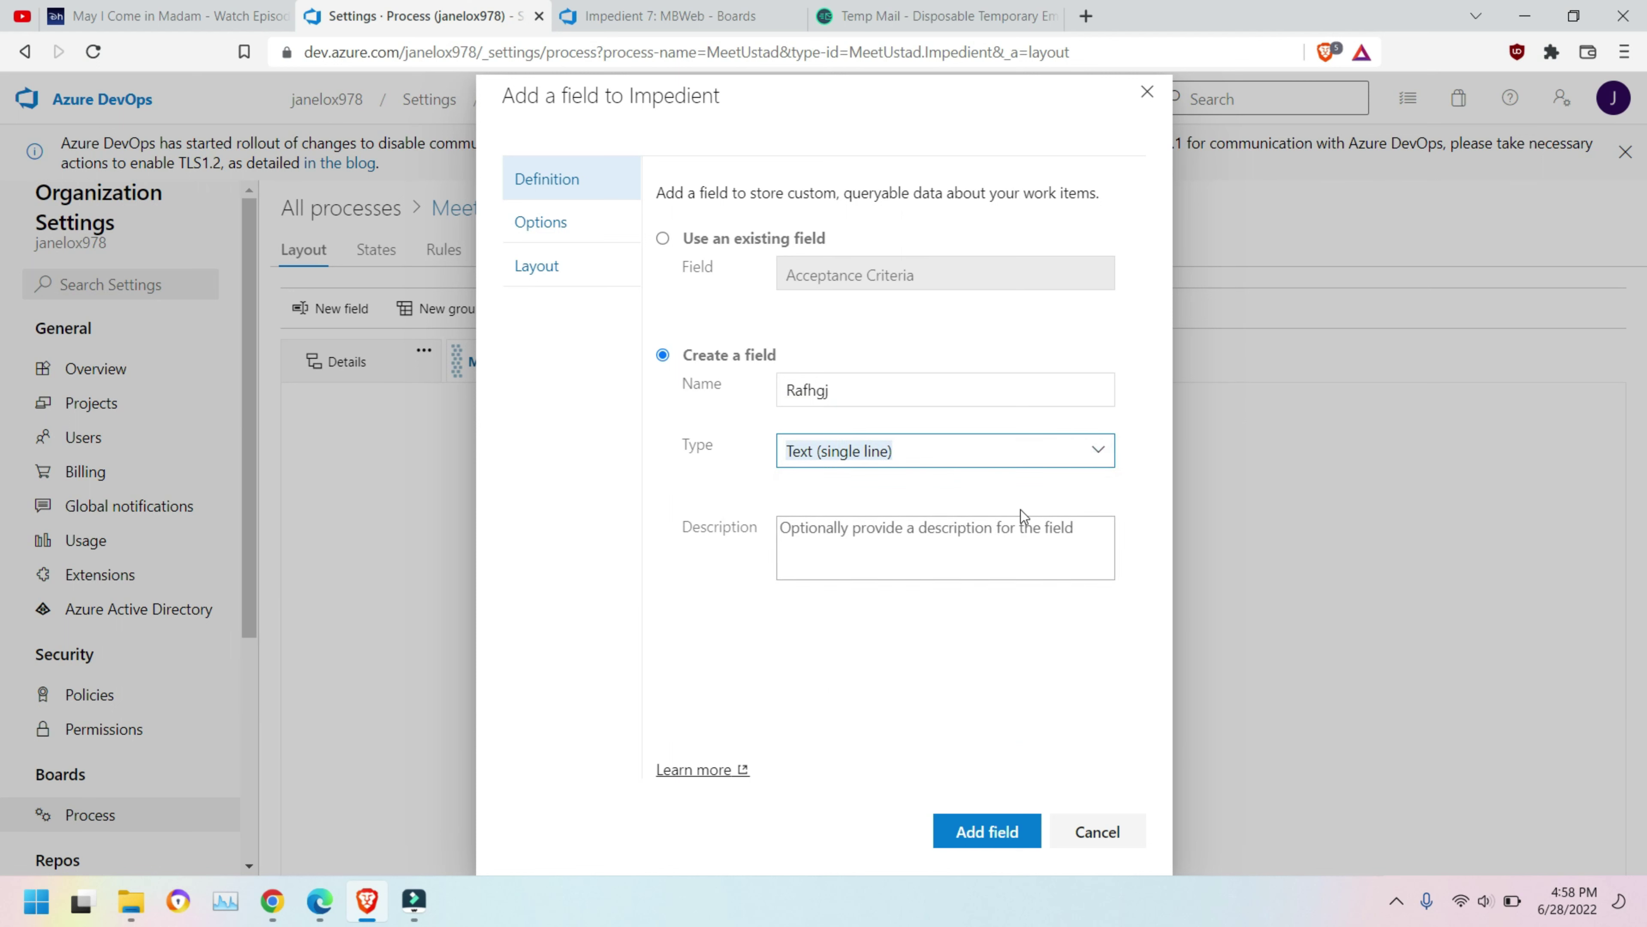
pyautogui.click(537, 224)
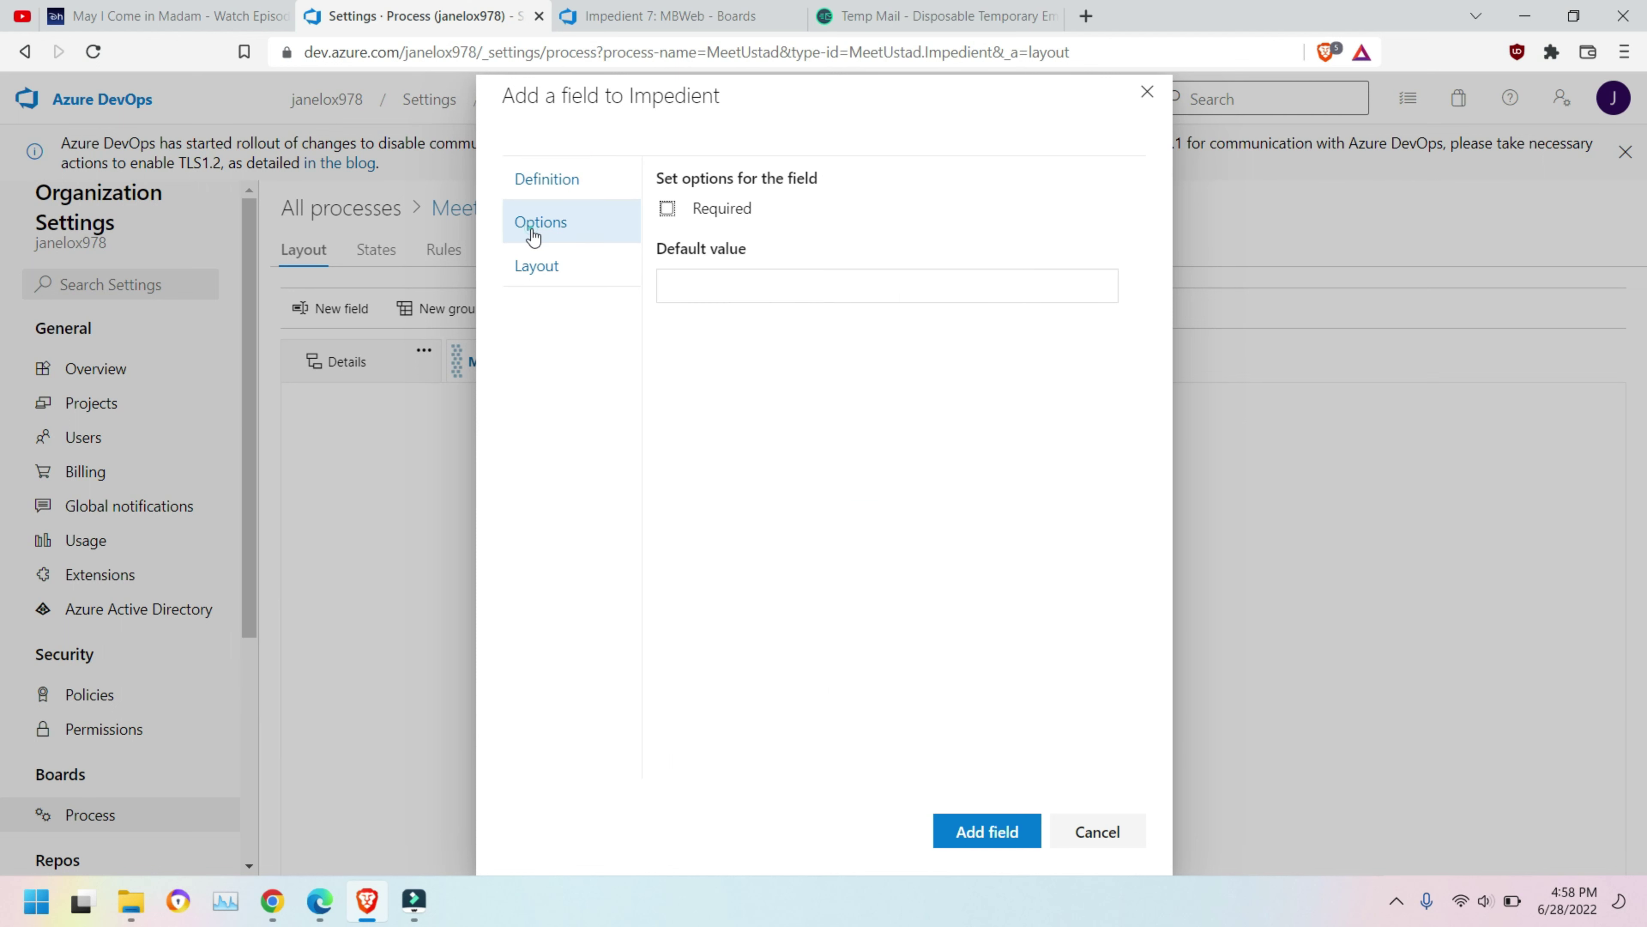
pyautogui.click(666, 210)
pyautogui.click(554, 255)
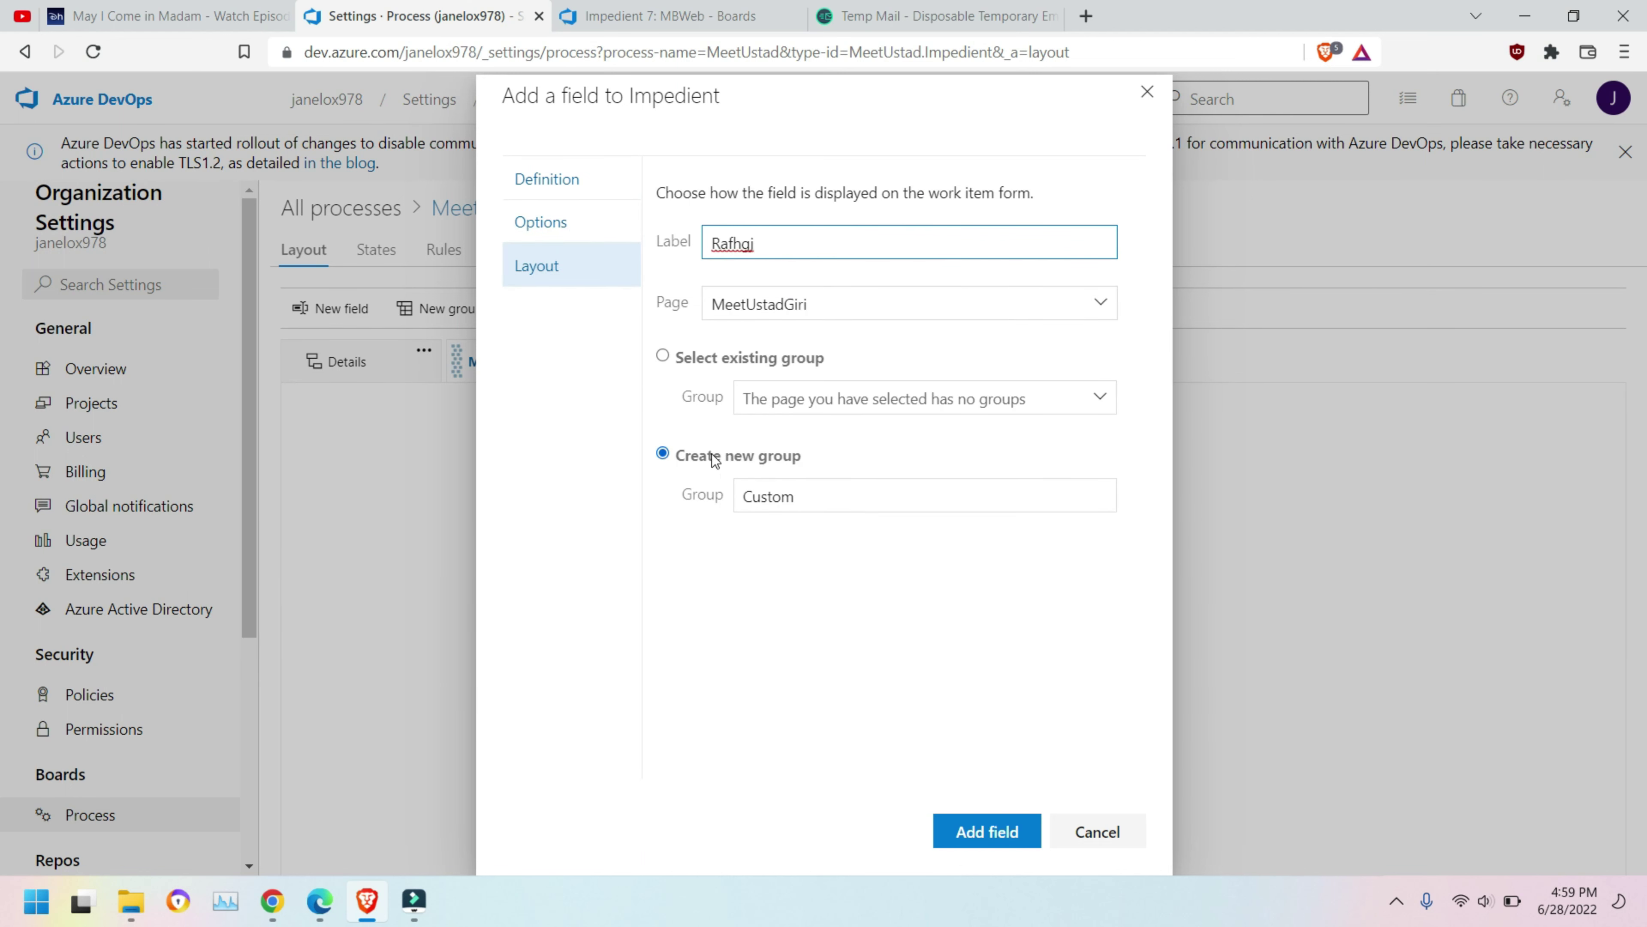
pyautogui.click(986, 832)
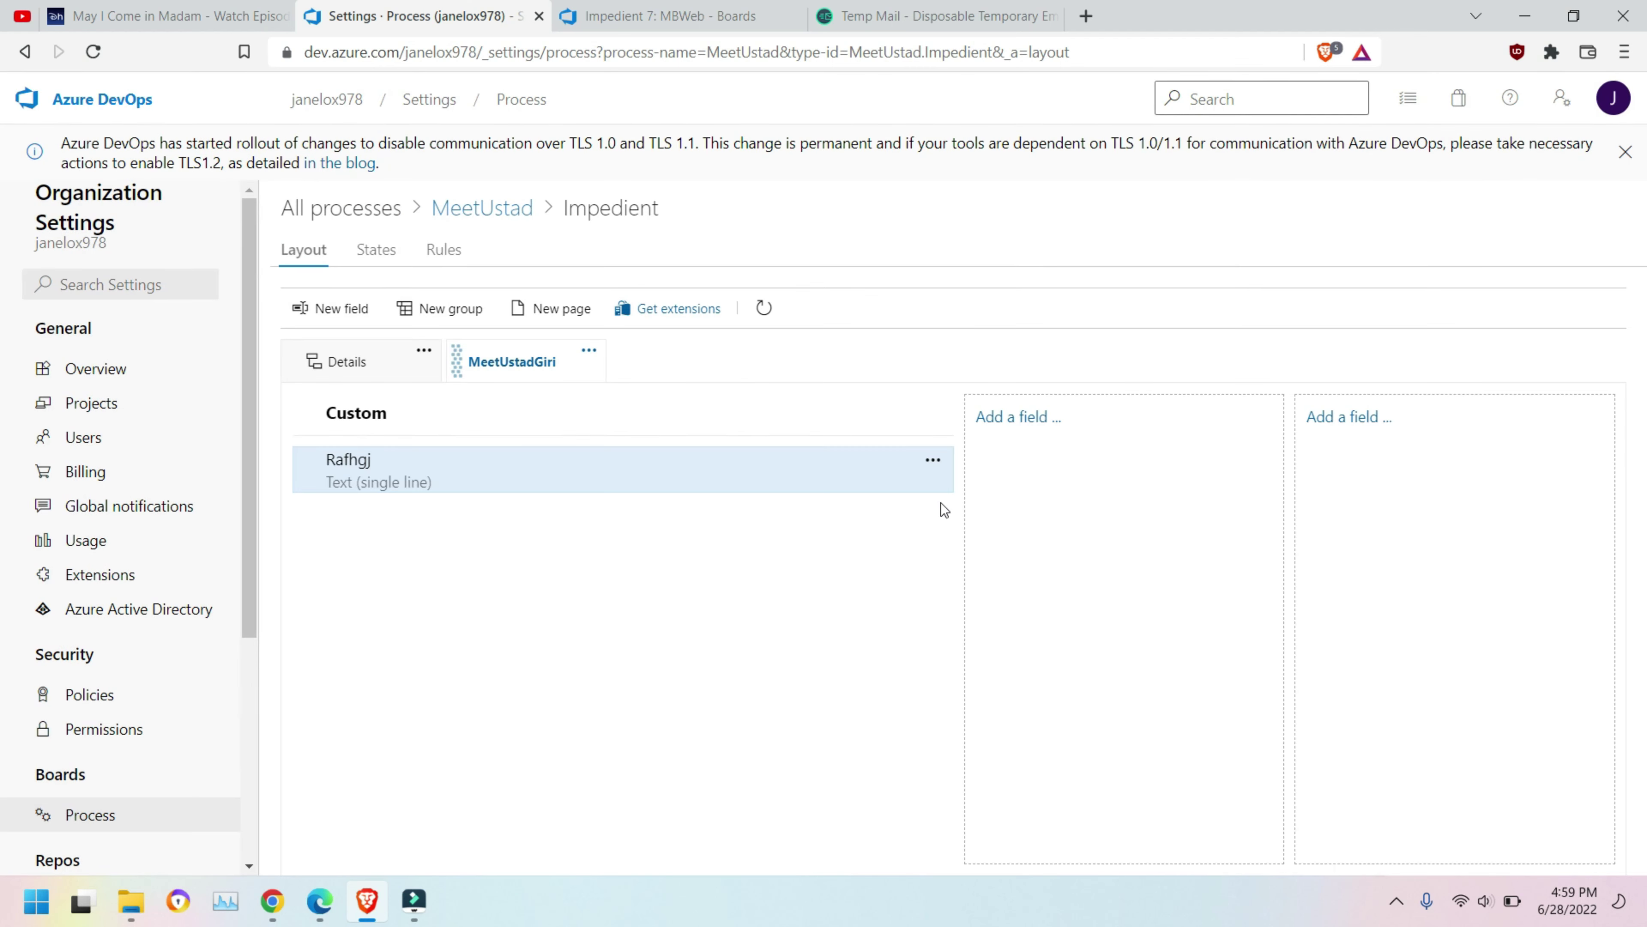
# Reload the MBWeb work item, enter hhgh in the Rafhgj field on its MeetUstadGiri page, and return to its details.
pyautogui.click(738, 13)
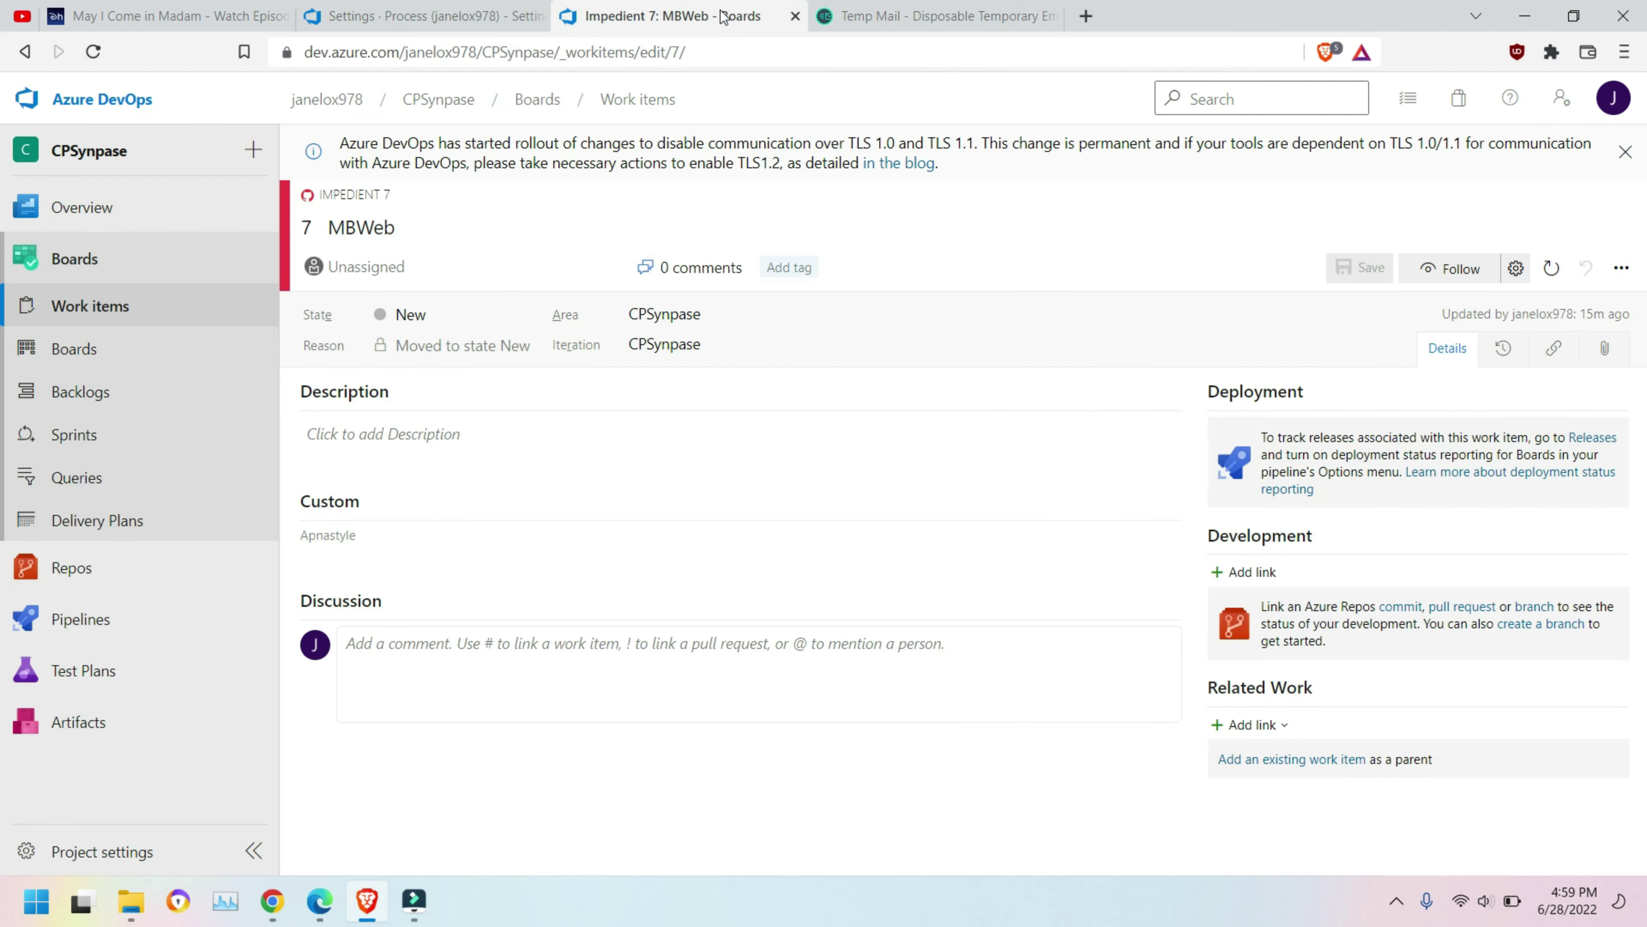
pyautogui.click(95, 51)
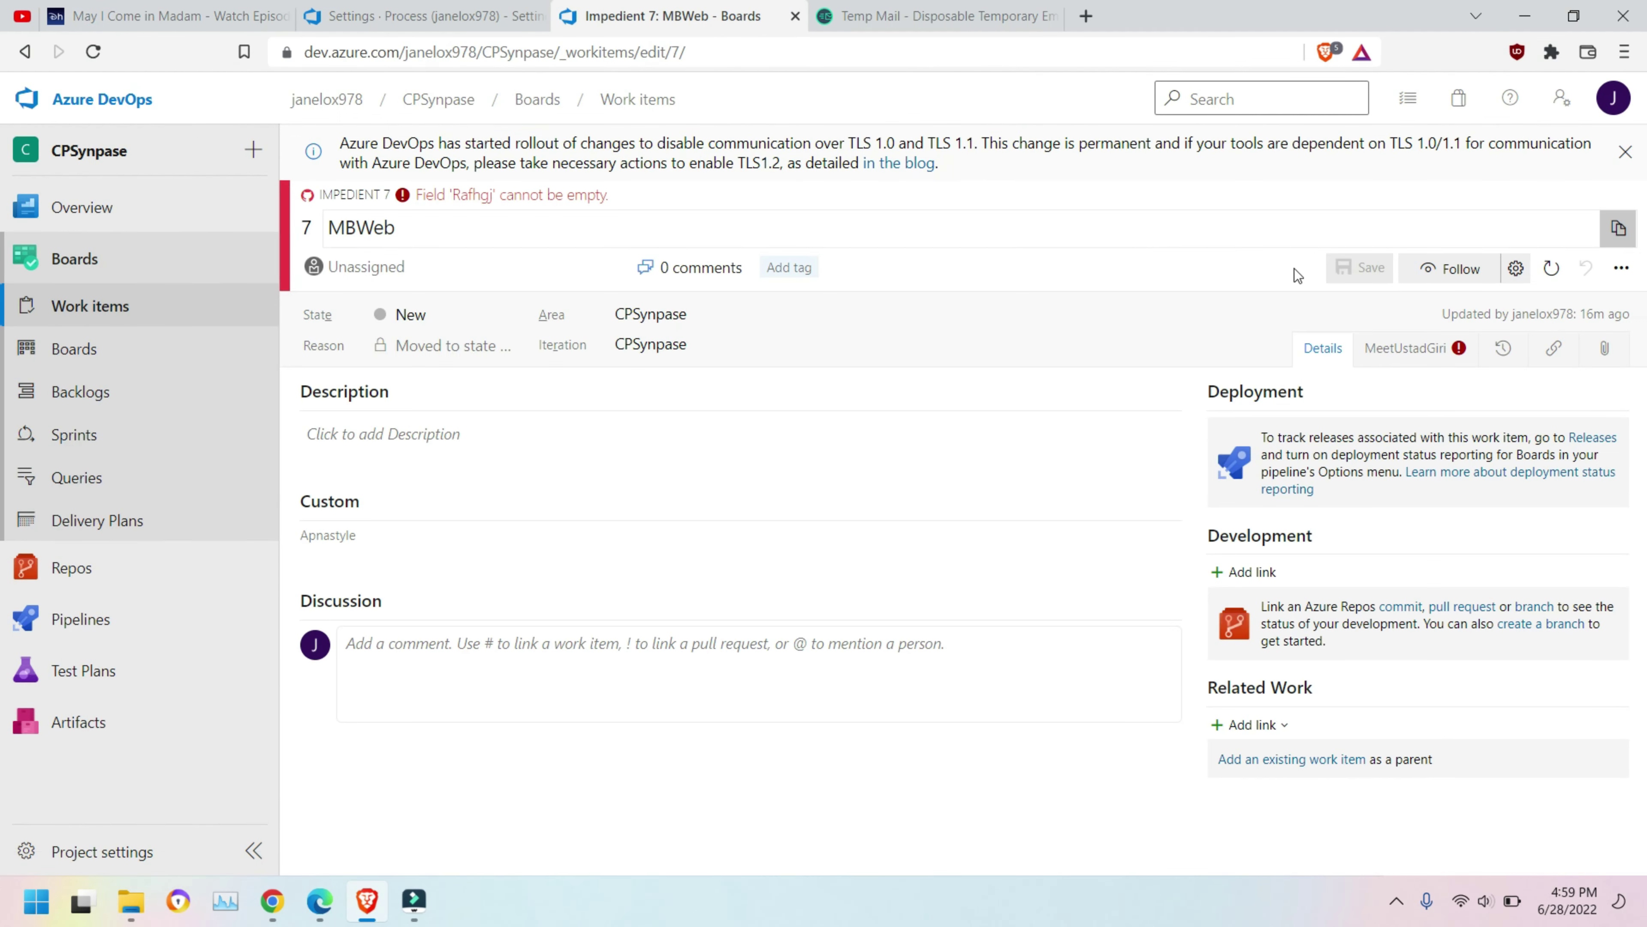
pyautogui.click(1413, 353)
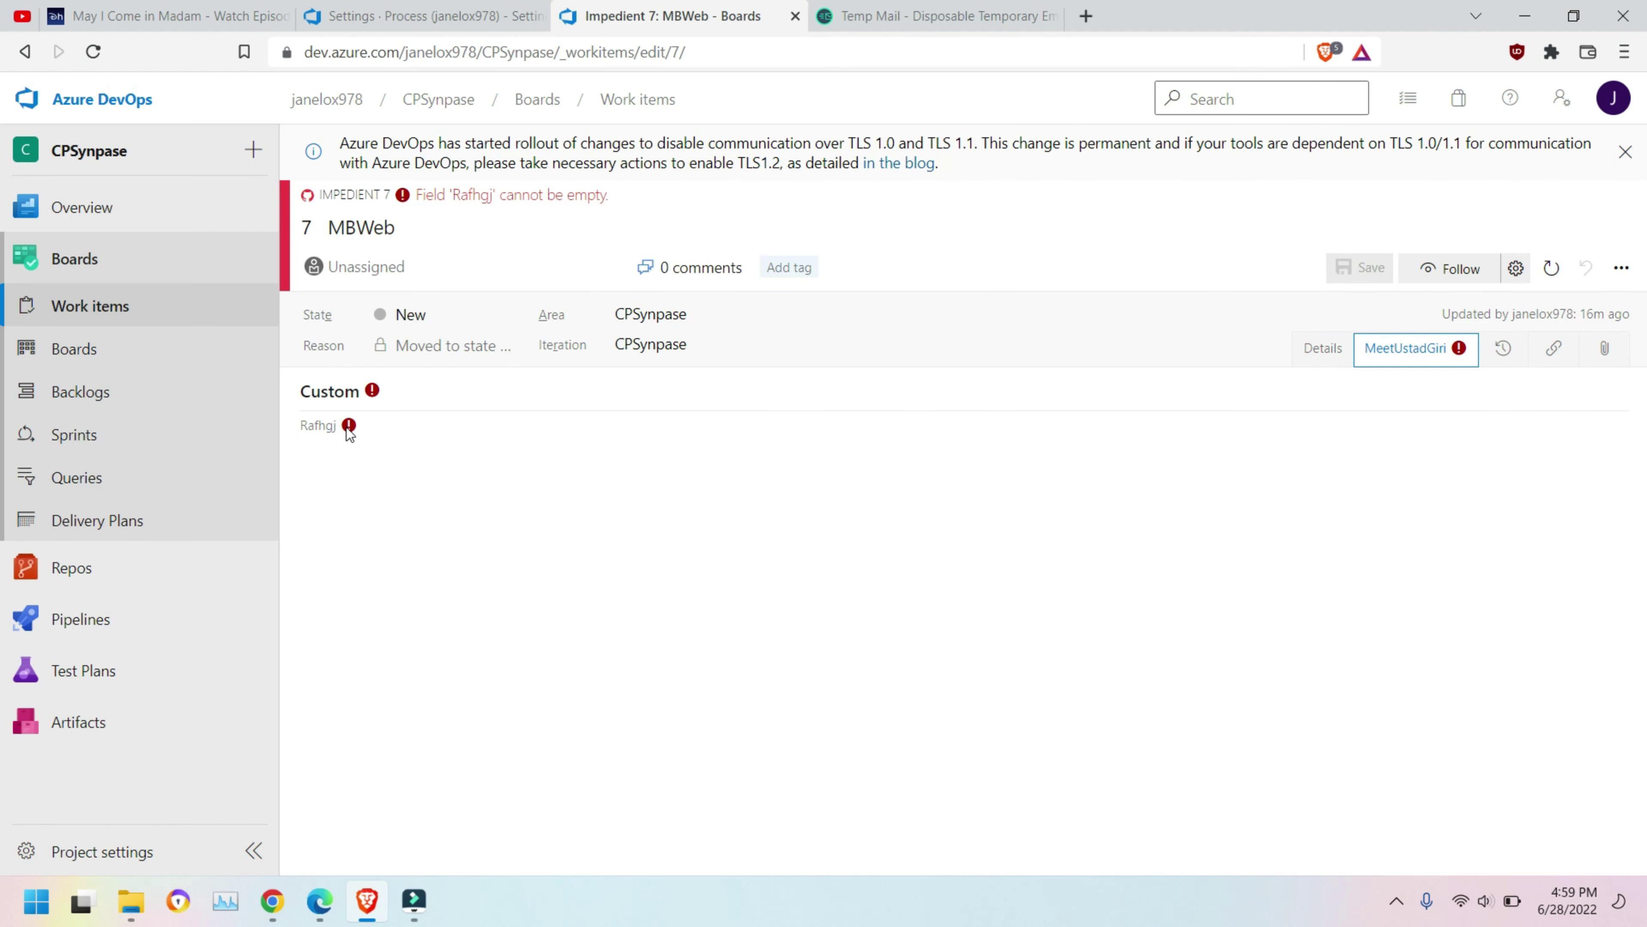
pyautogui.click(352, 446)
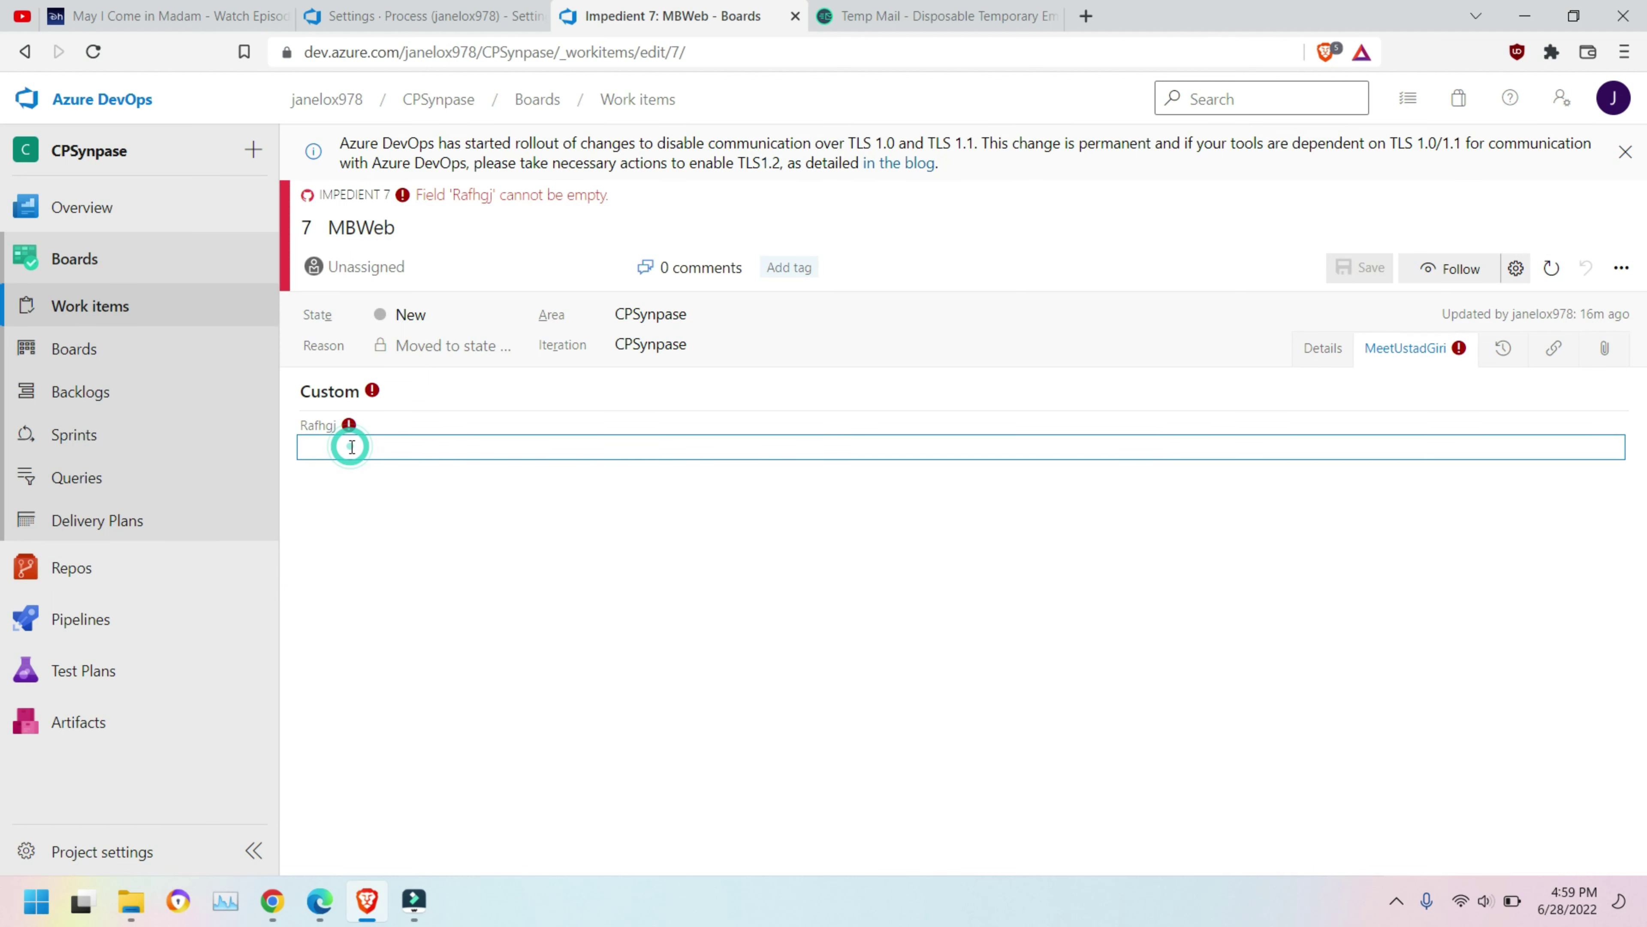
pyautogui.write('hhgh')
pyautogui.click(1342, 347)
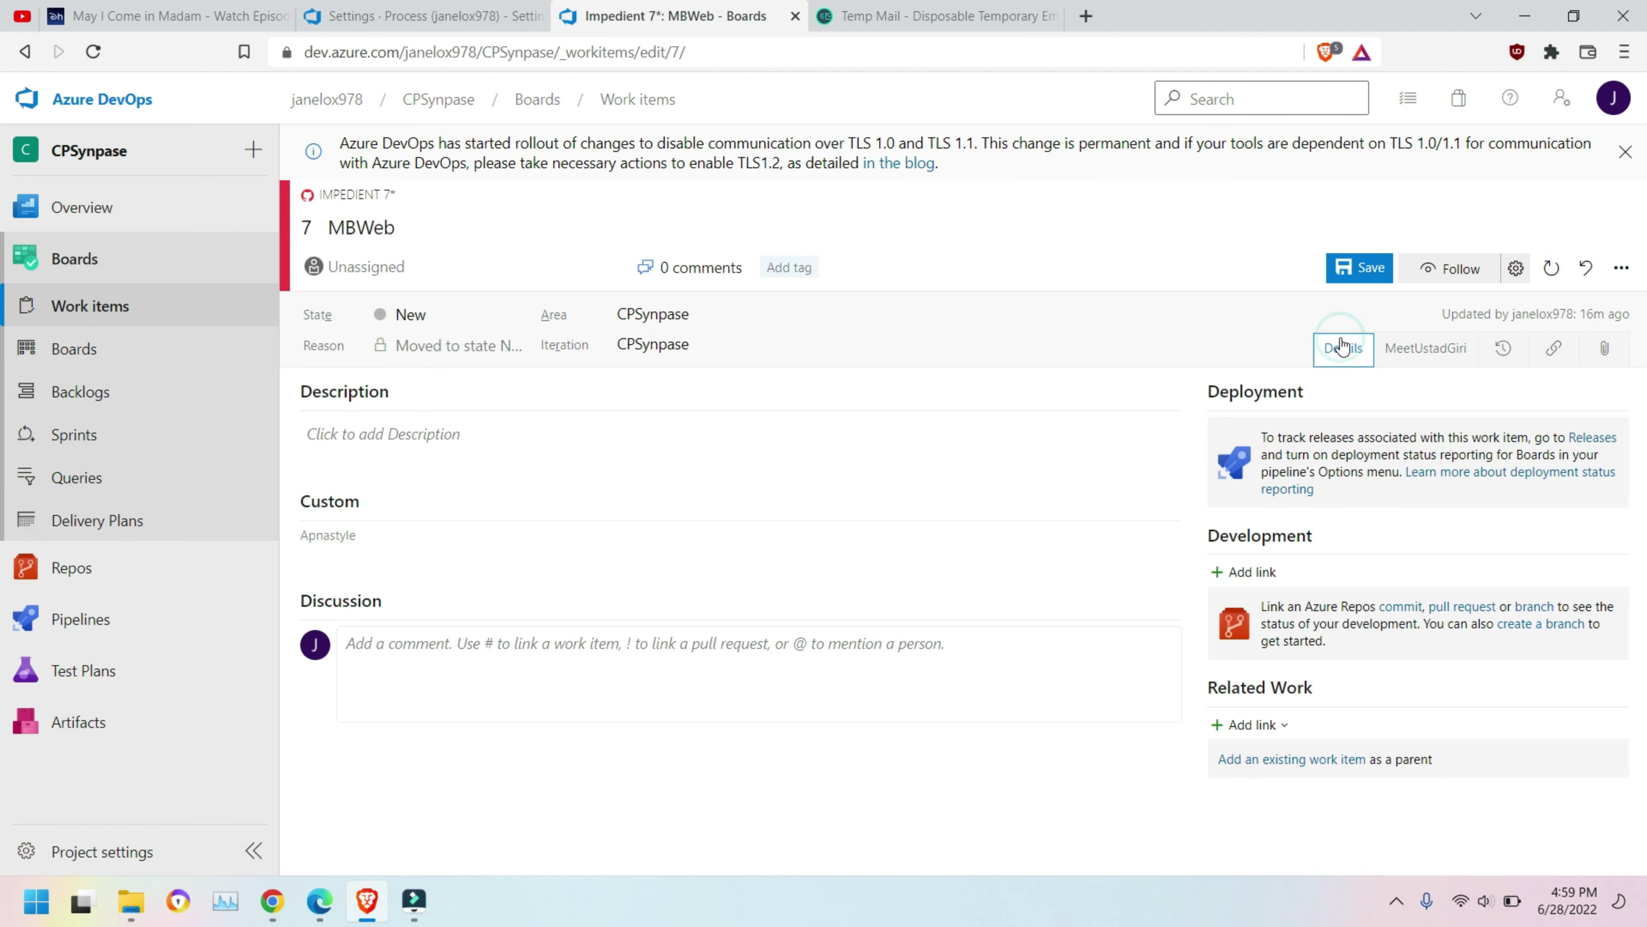
# Define a new Text (multiple lines) field named Information for the Details page of the Impedient layout.
pyautogui.click(433, 13)
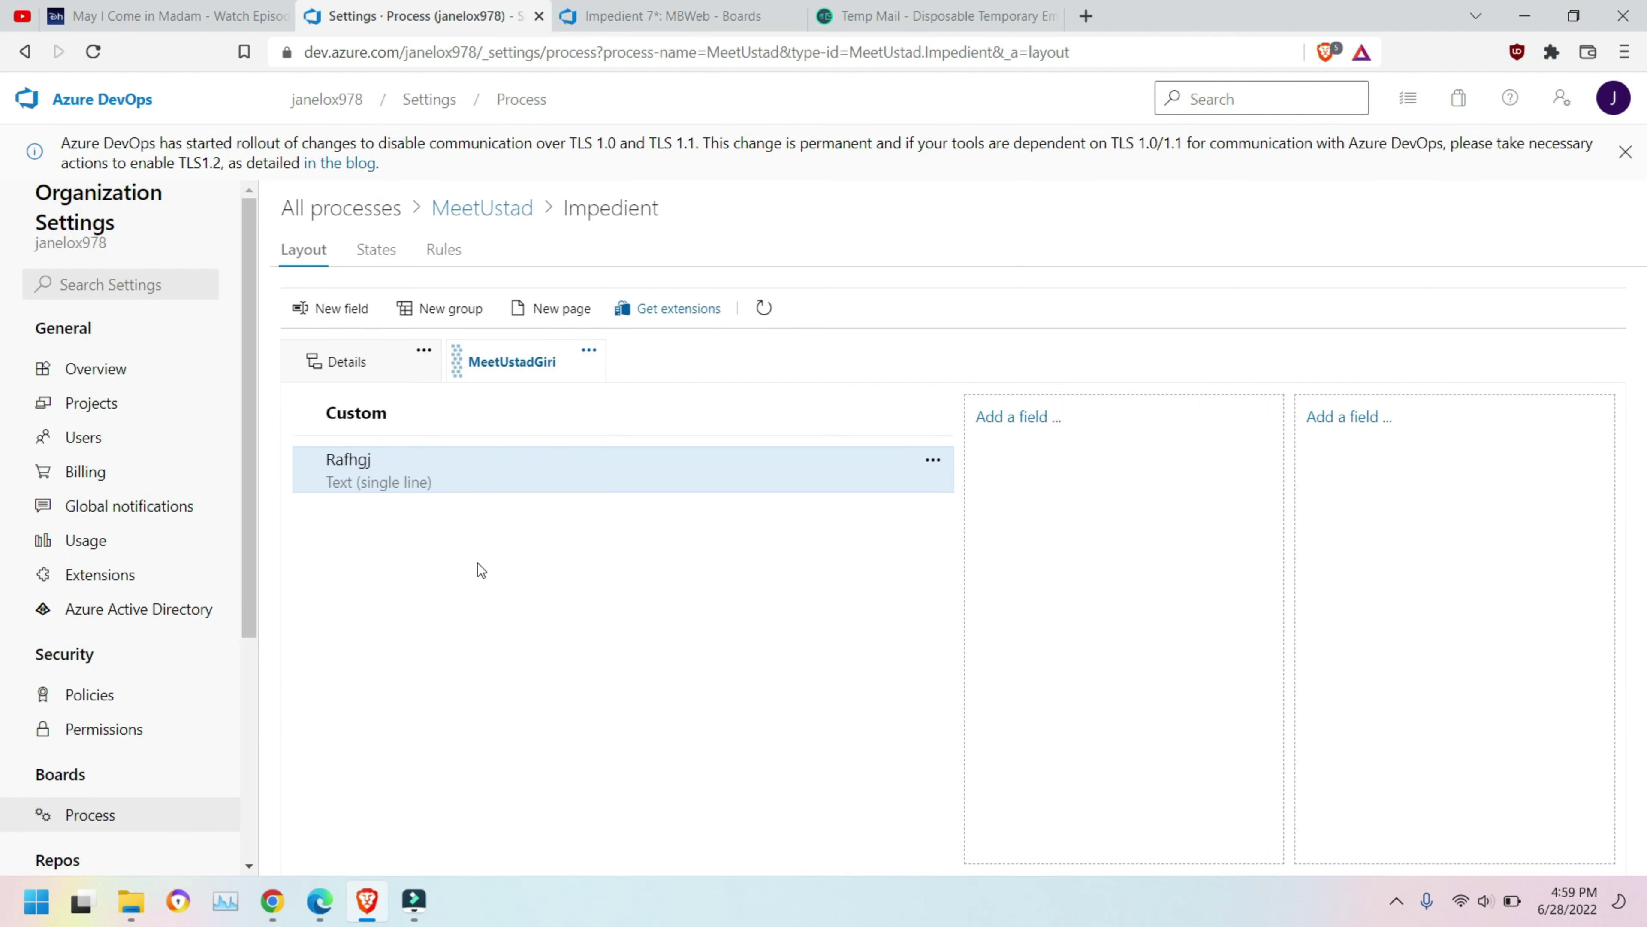
pyautogui.click(381, 370)
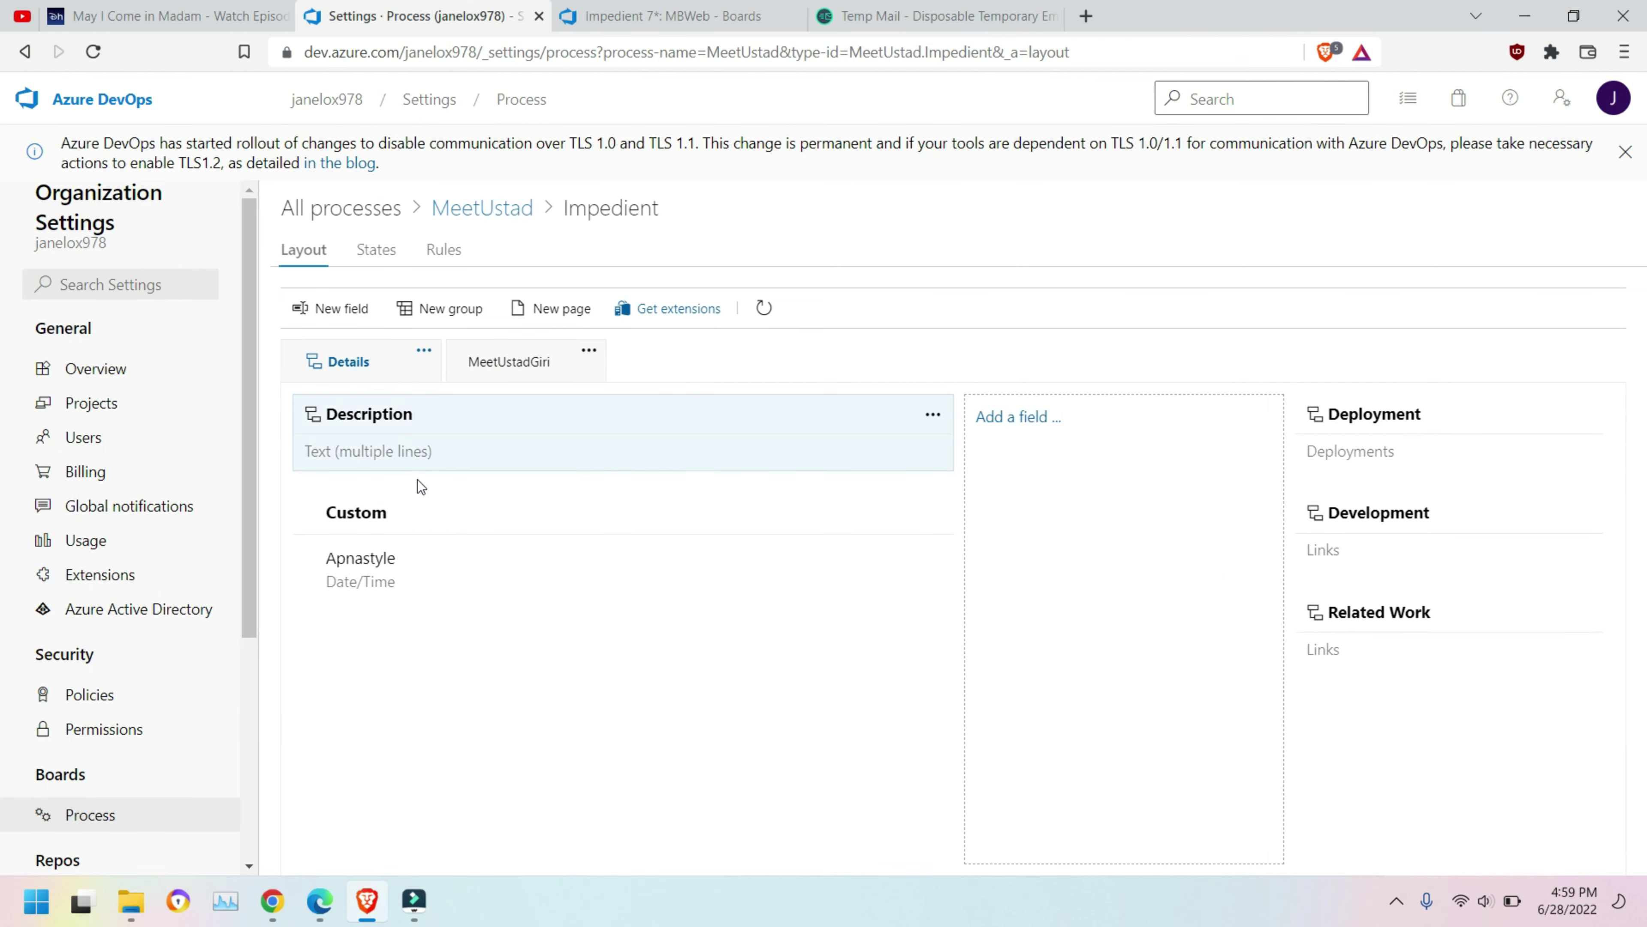
pyautogui.click(340, 308)
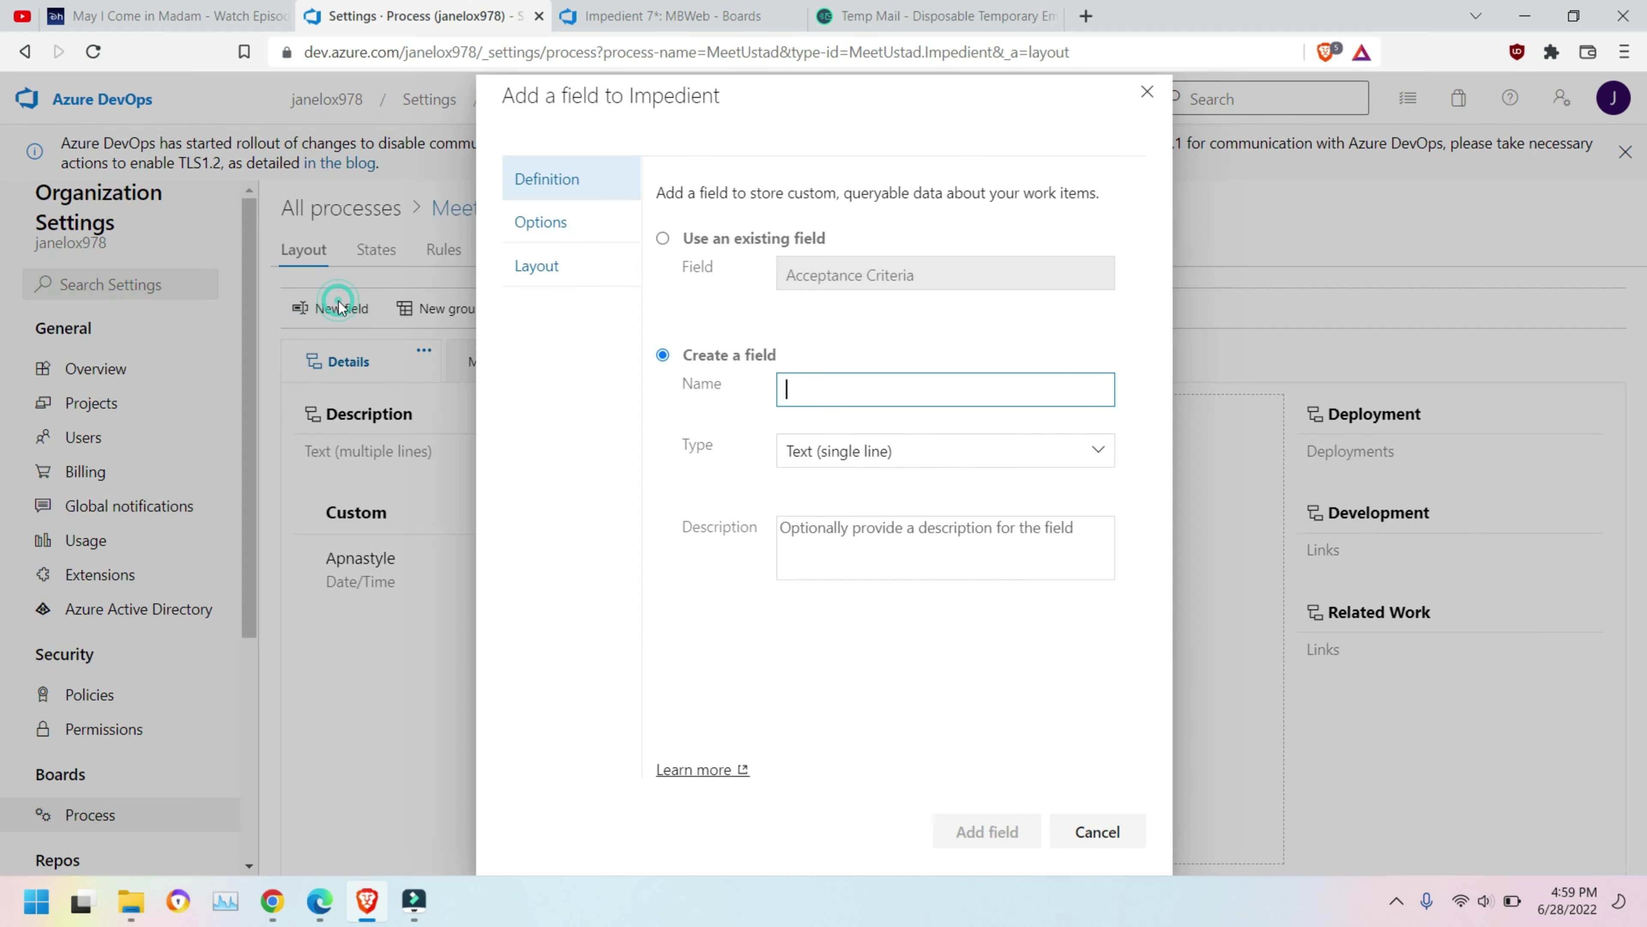
pyautogui.click(855, 386)
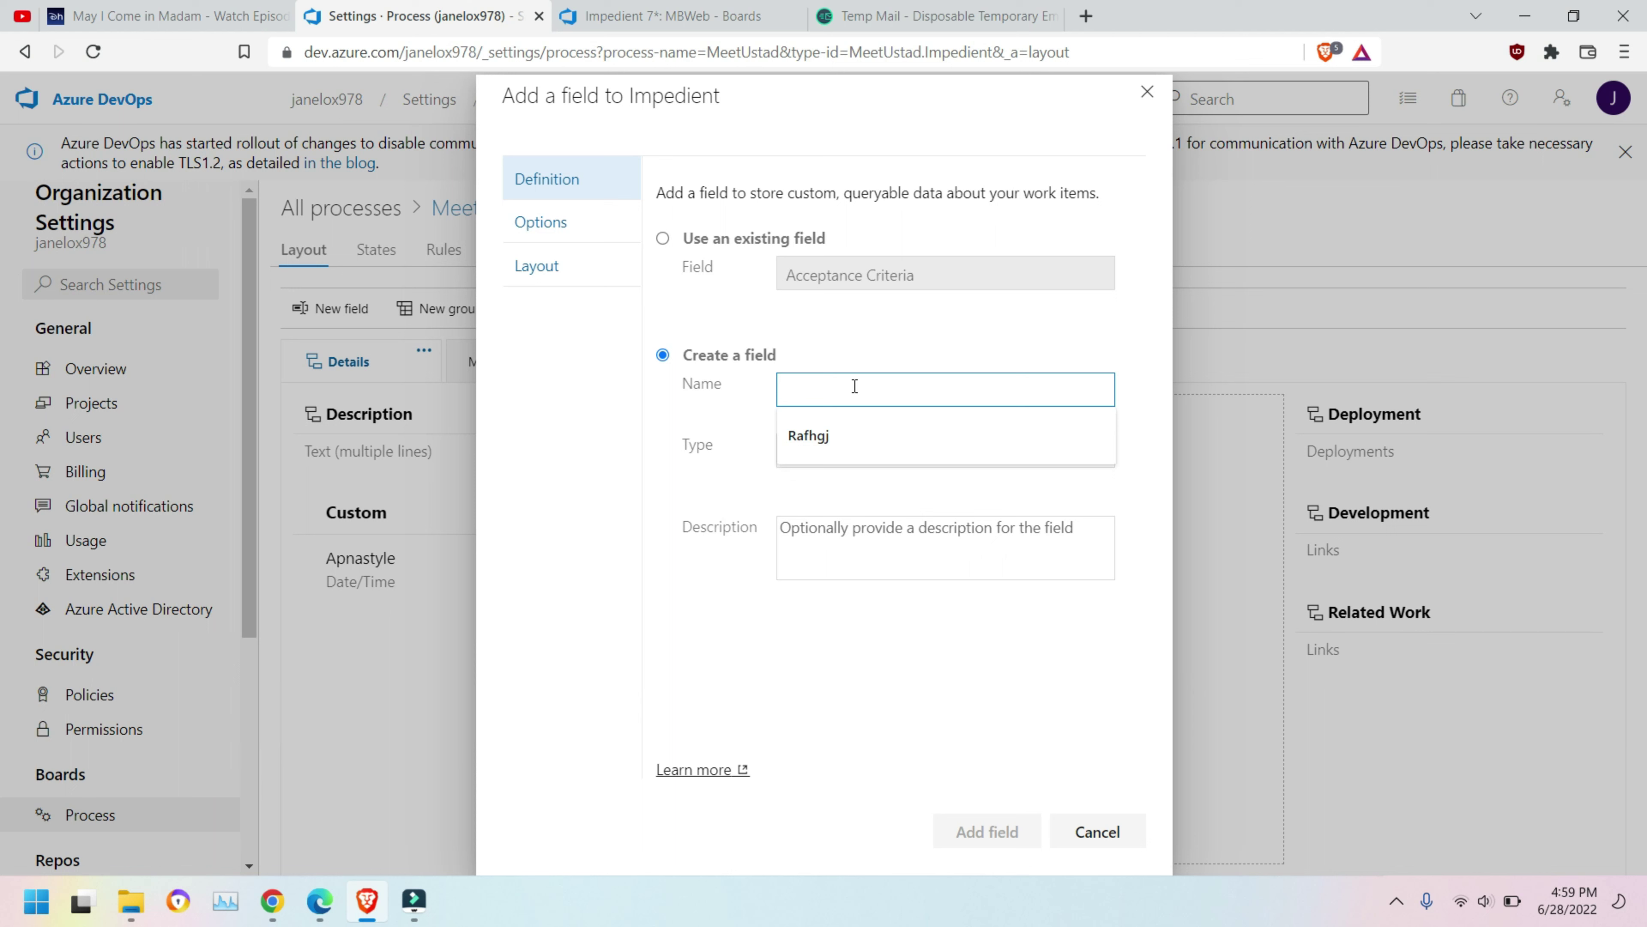
pyautogui.write('Inf')
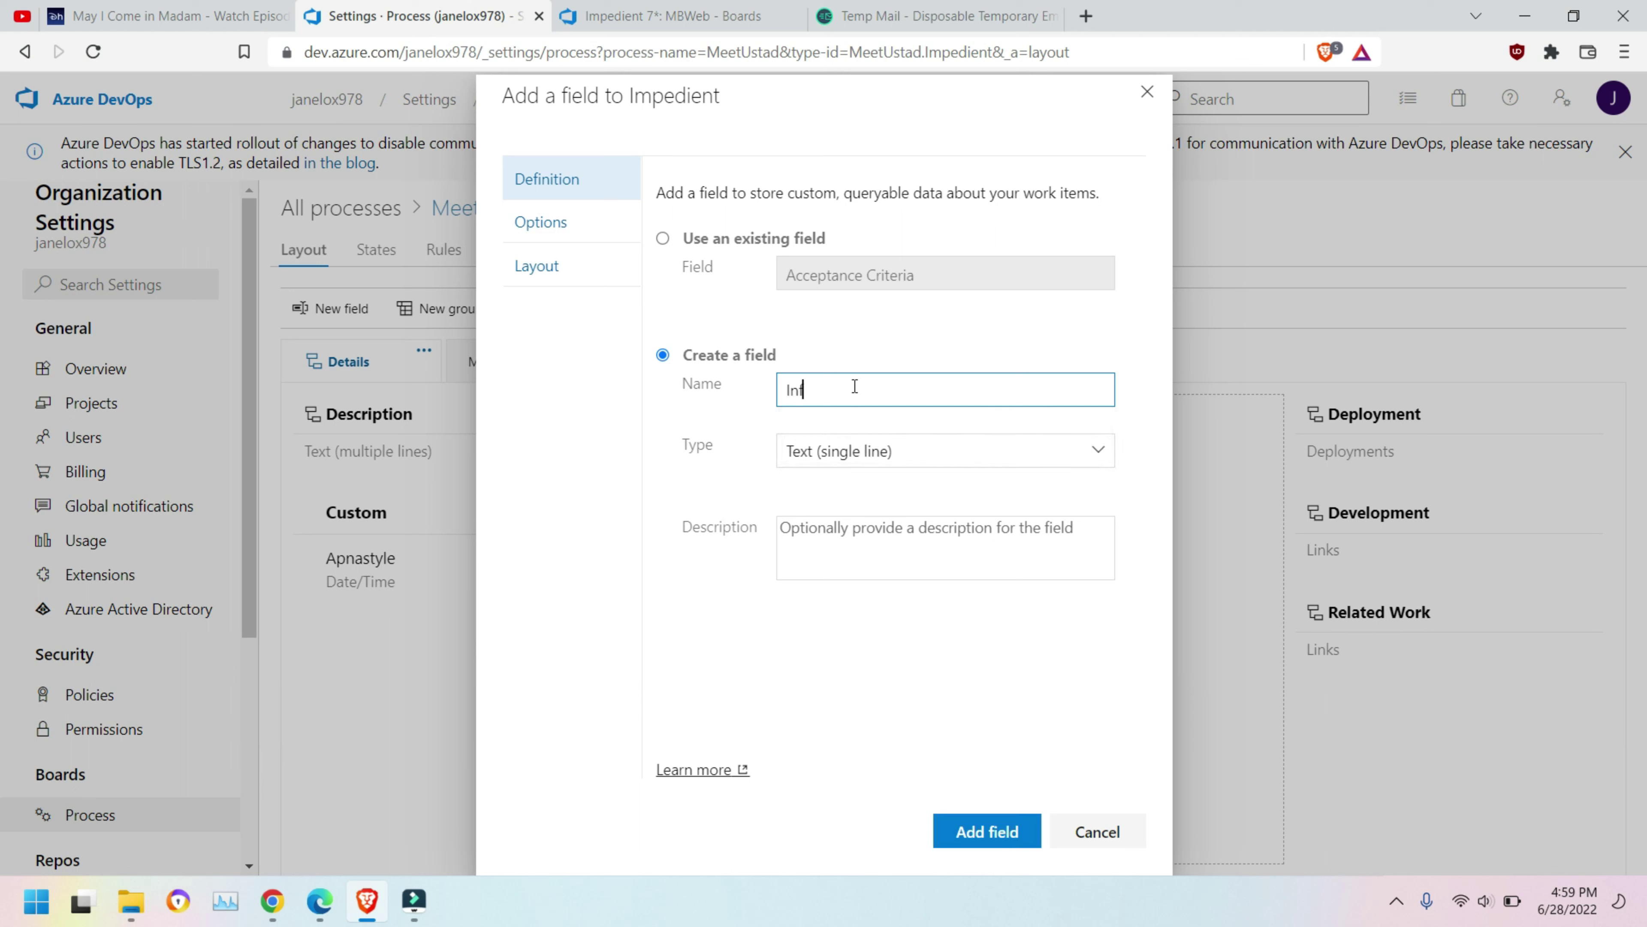
pyautogui.write('ormation')
pyautogui.click(1061, 449)
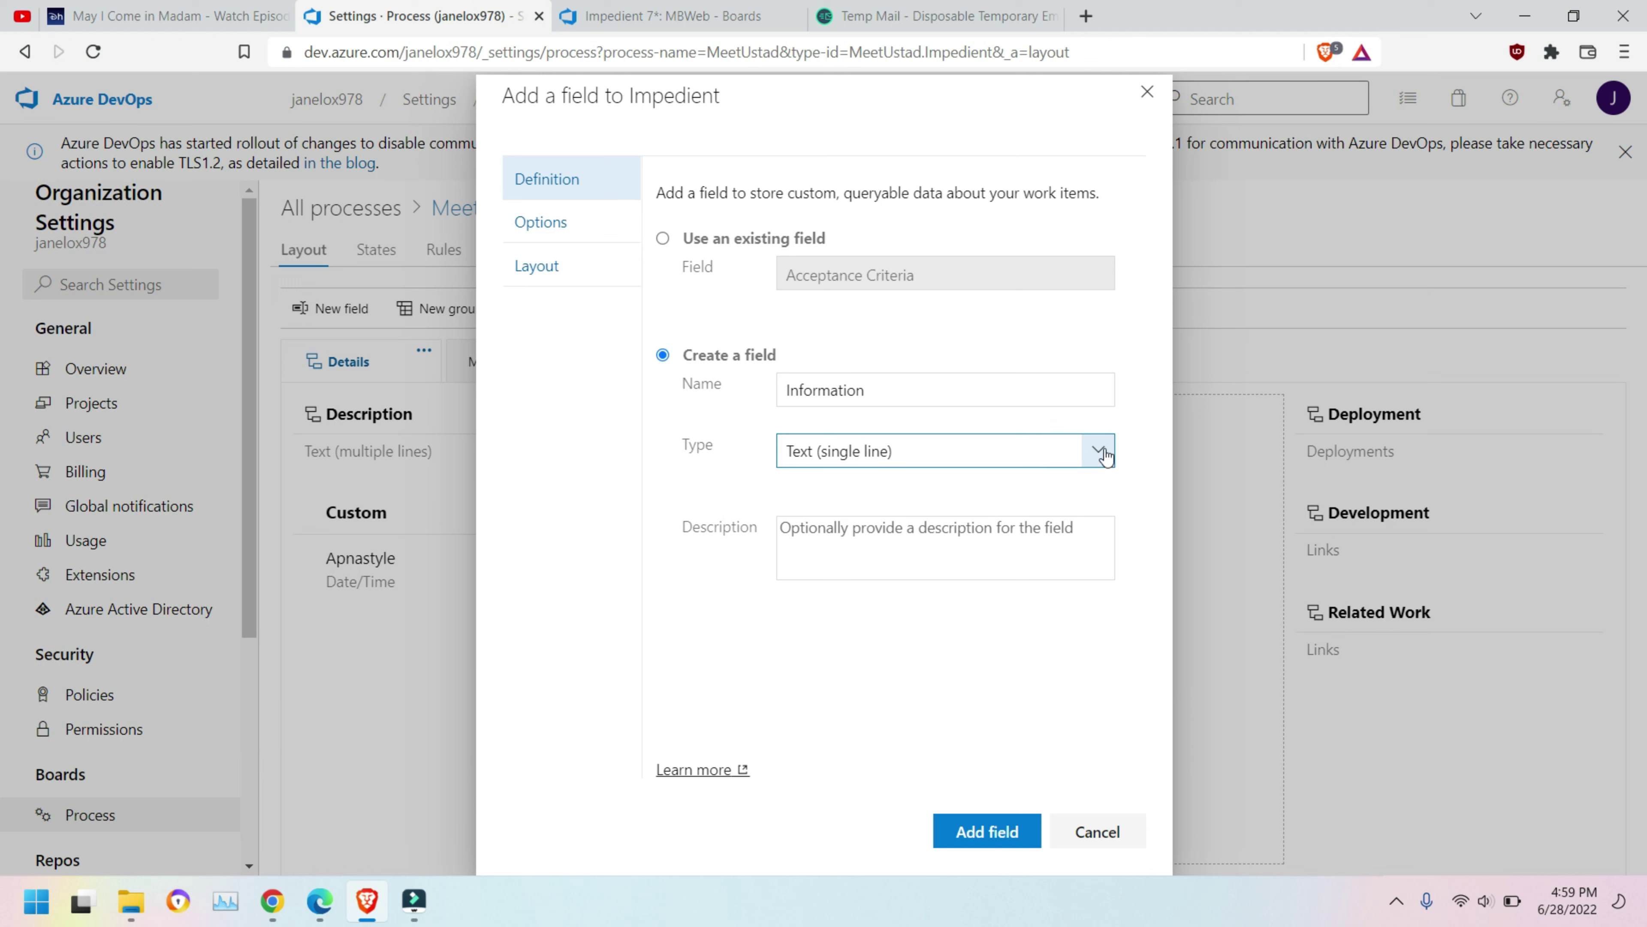
pyautogui.click(1102, 452)
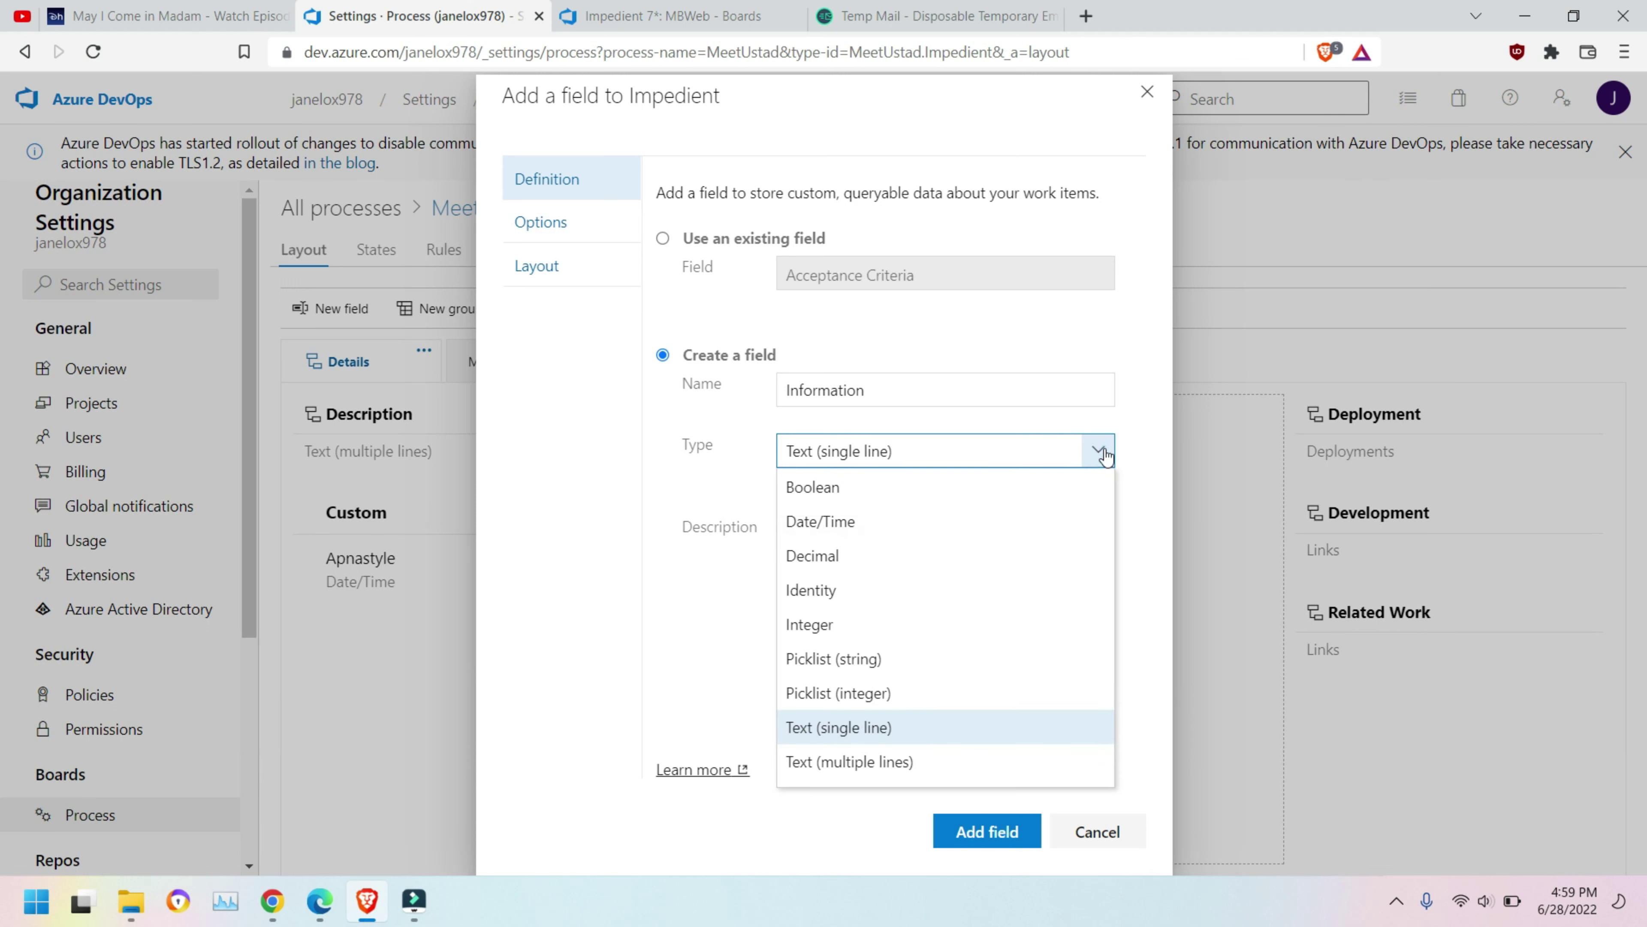
pyautogui.click(872, 762)
pyautogui.click(881, 558)
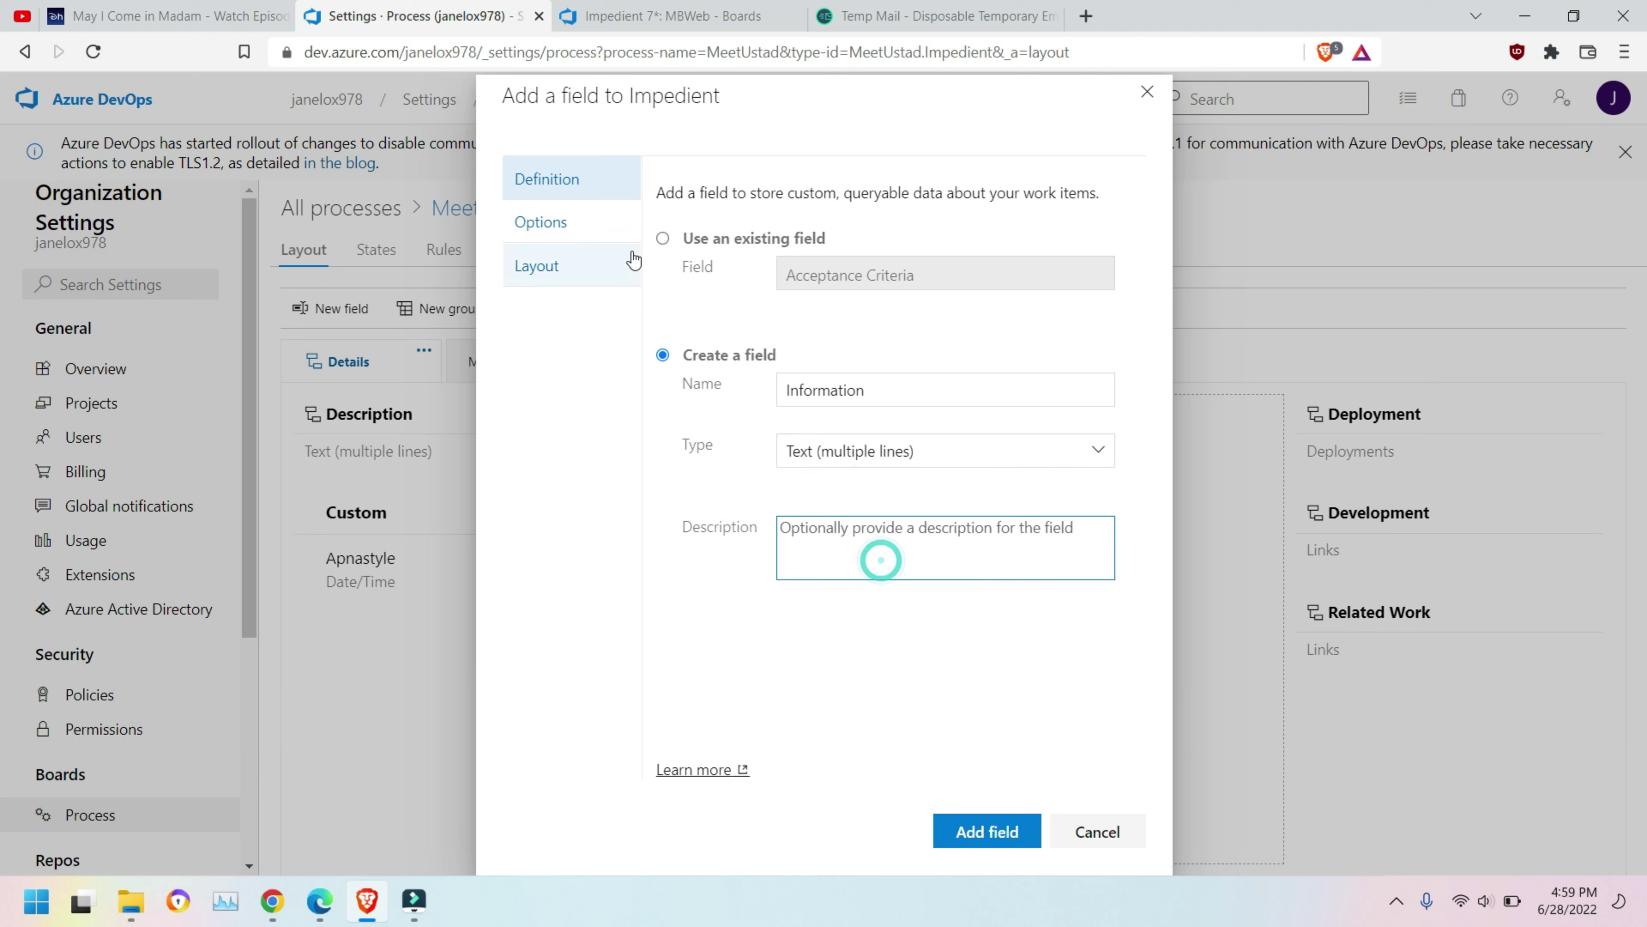
# Place the Information field in the middle column of the Details page, leave it optional, and add it.
pyautogui.click(576, 224)
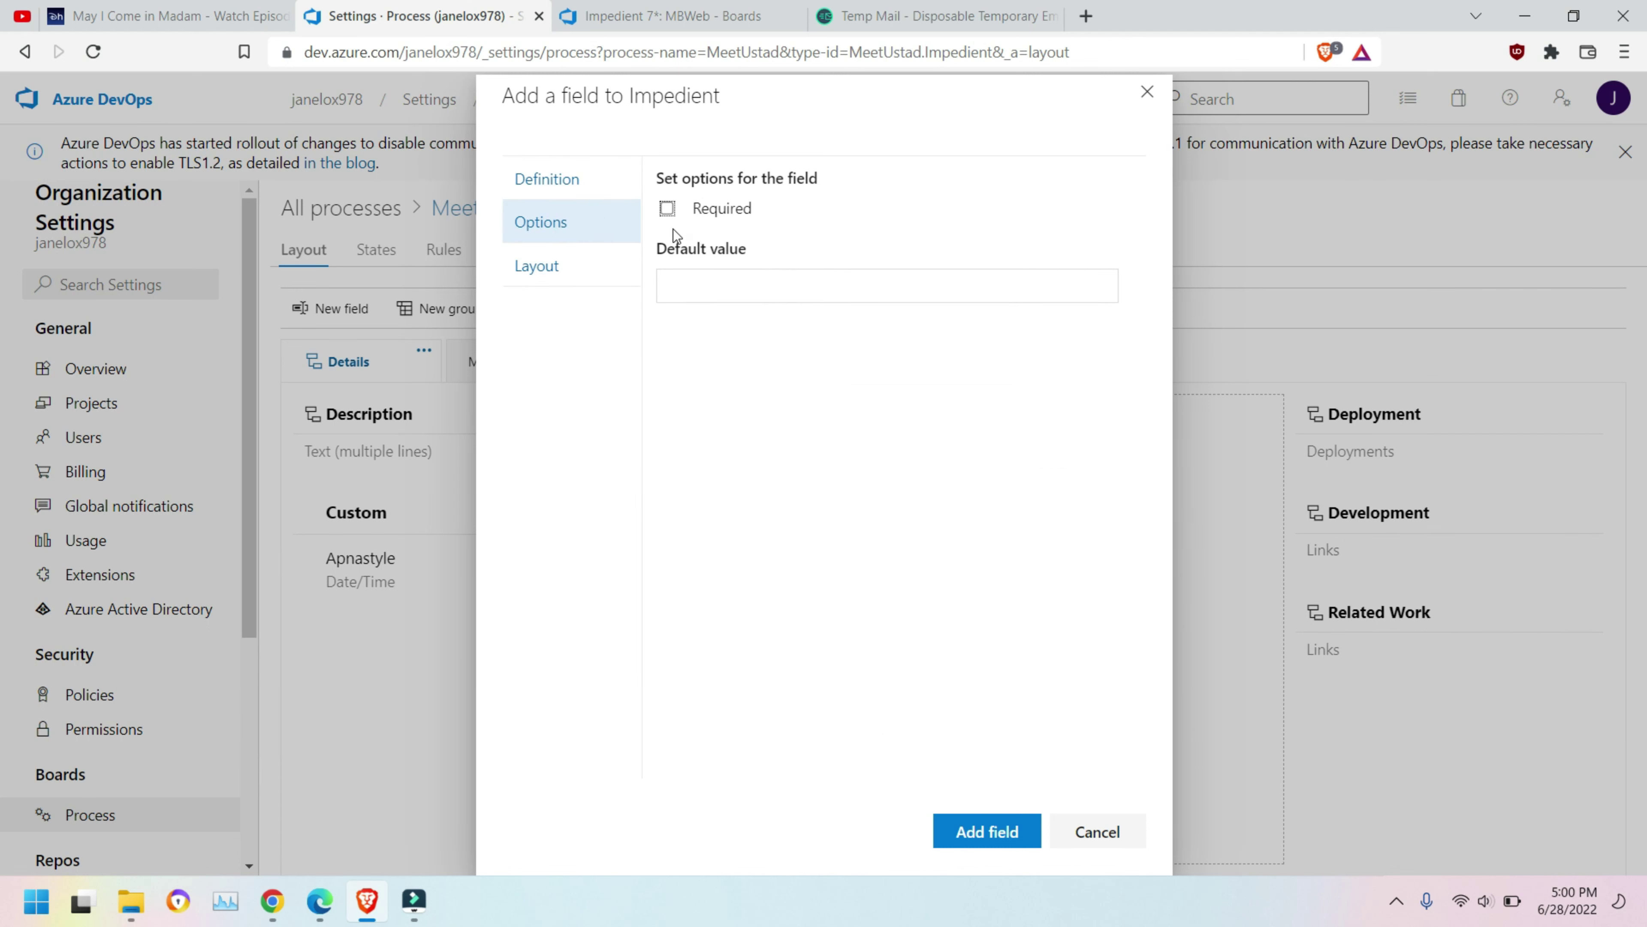
pyautogui.click(561, 265)
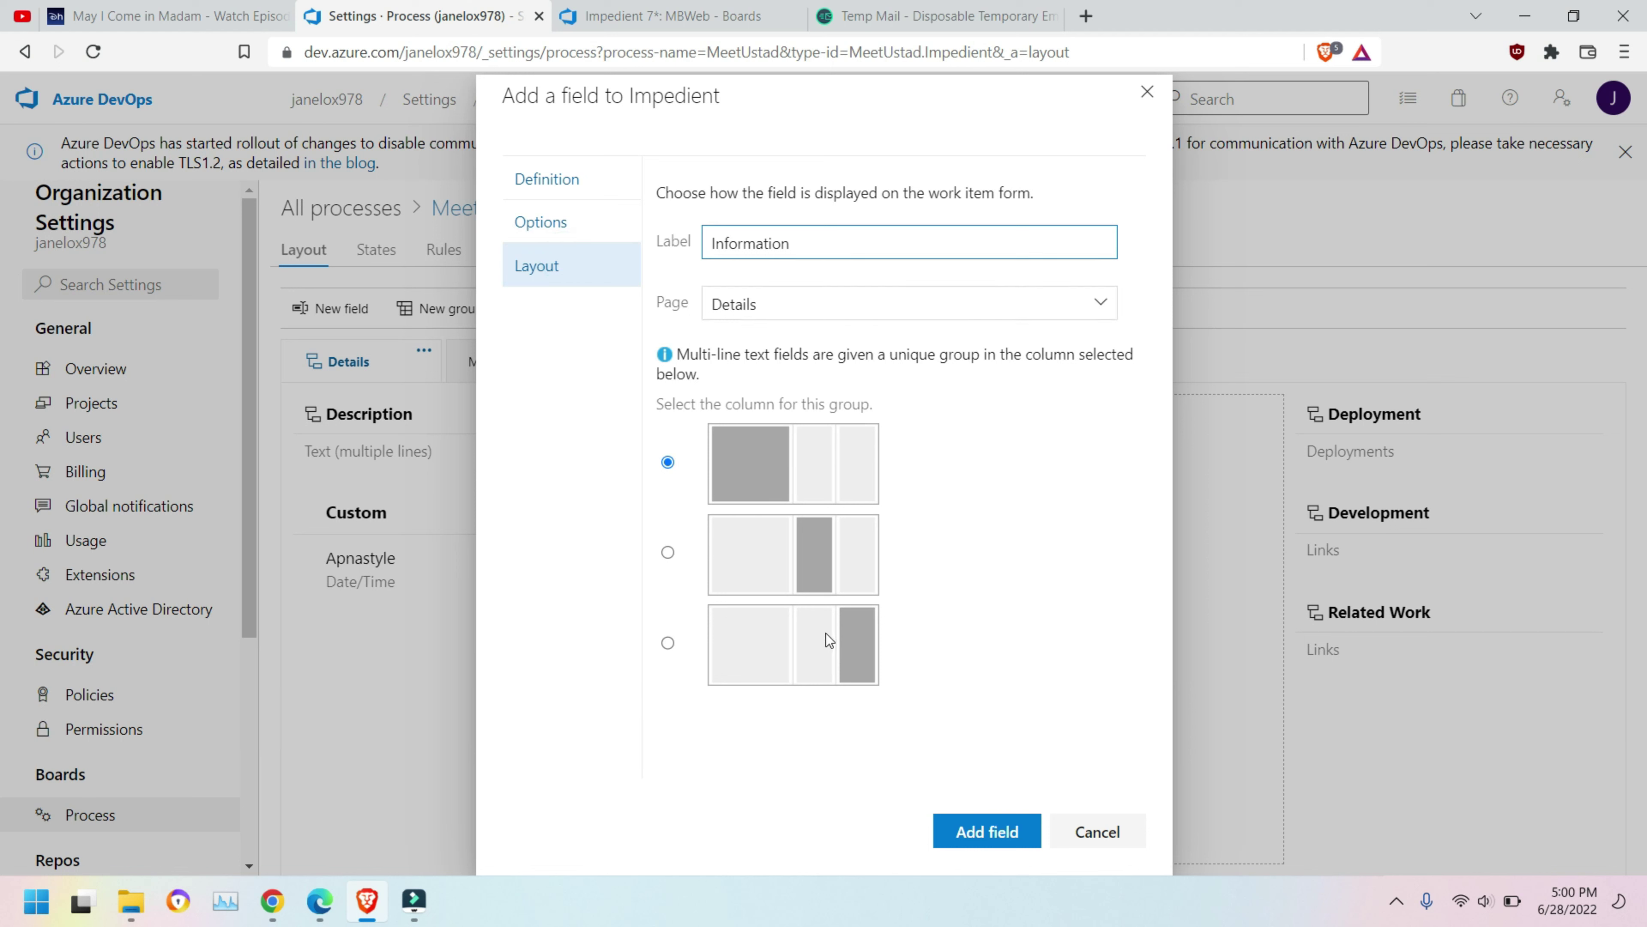
pyautogui.click(668, 554)
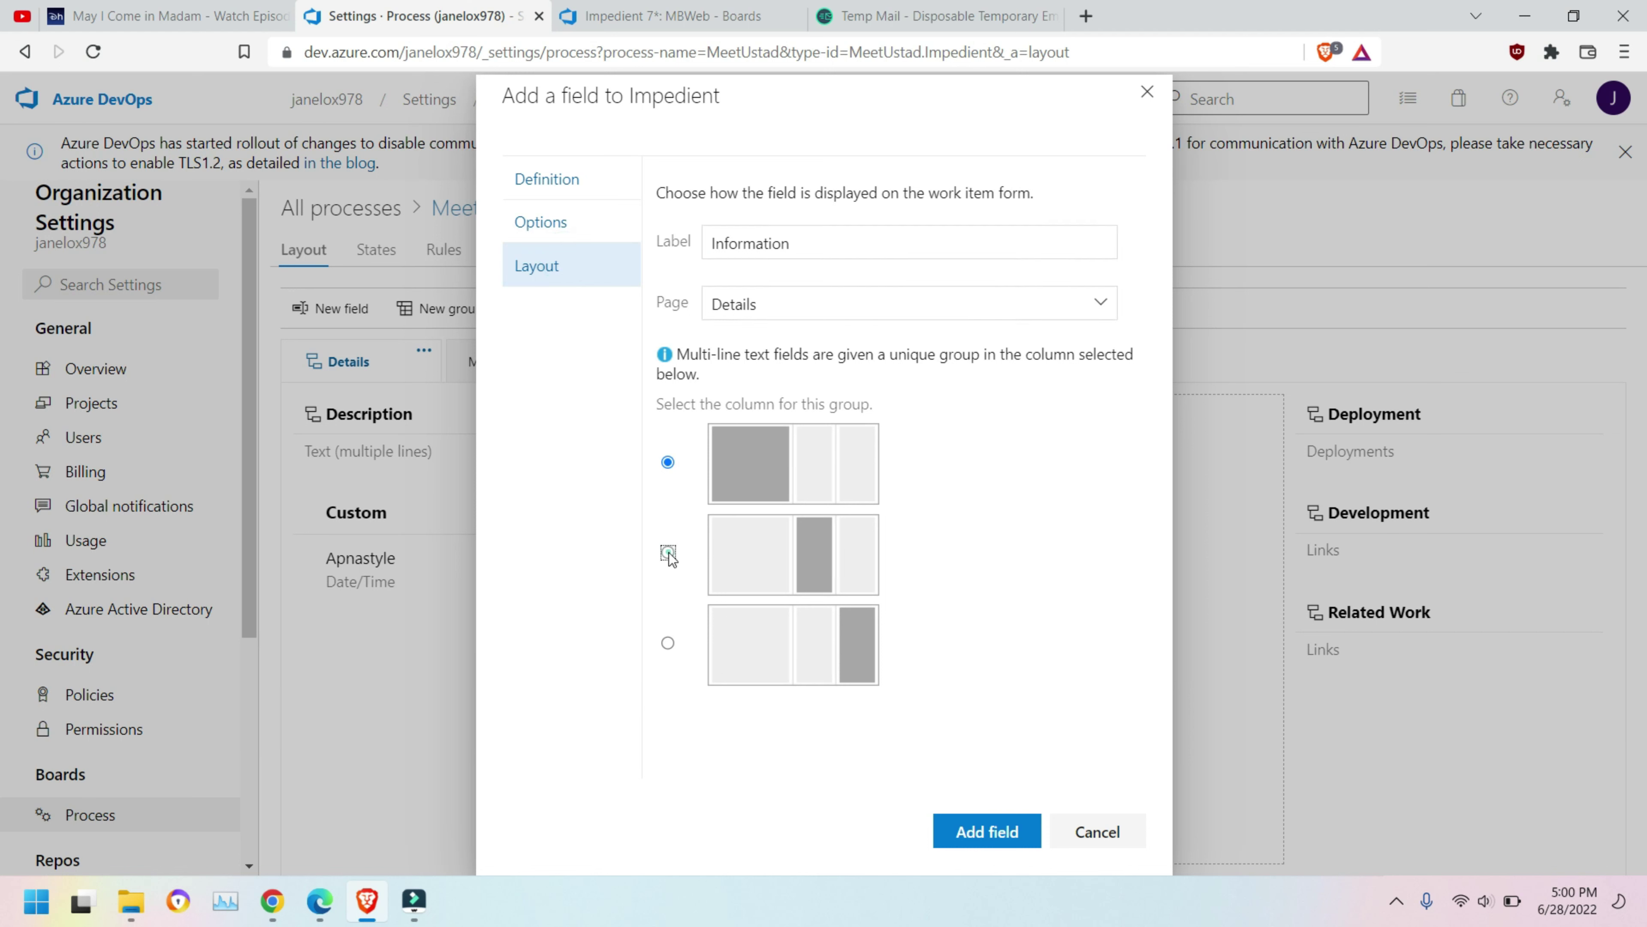
pyautogui.click(980, 835)
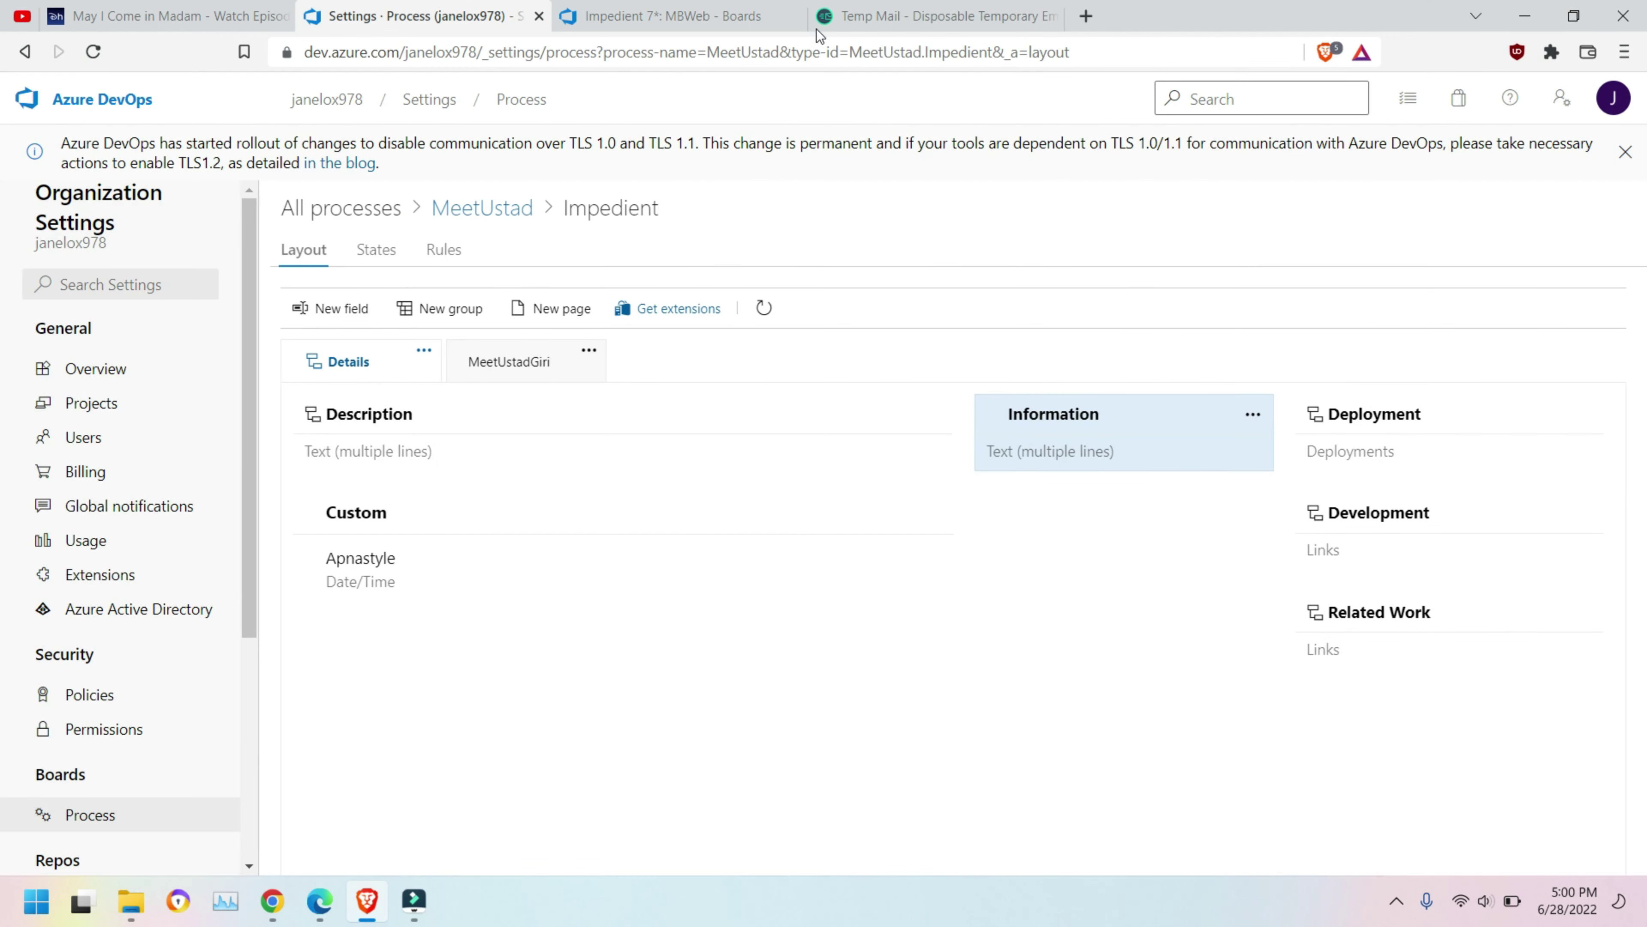
# Save the pending changes to the MBWeb work item and reload it to load the updated layout.
pyautogui.click(668, 16)
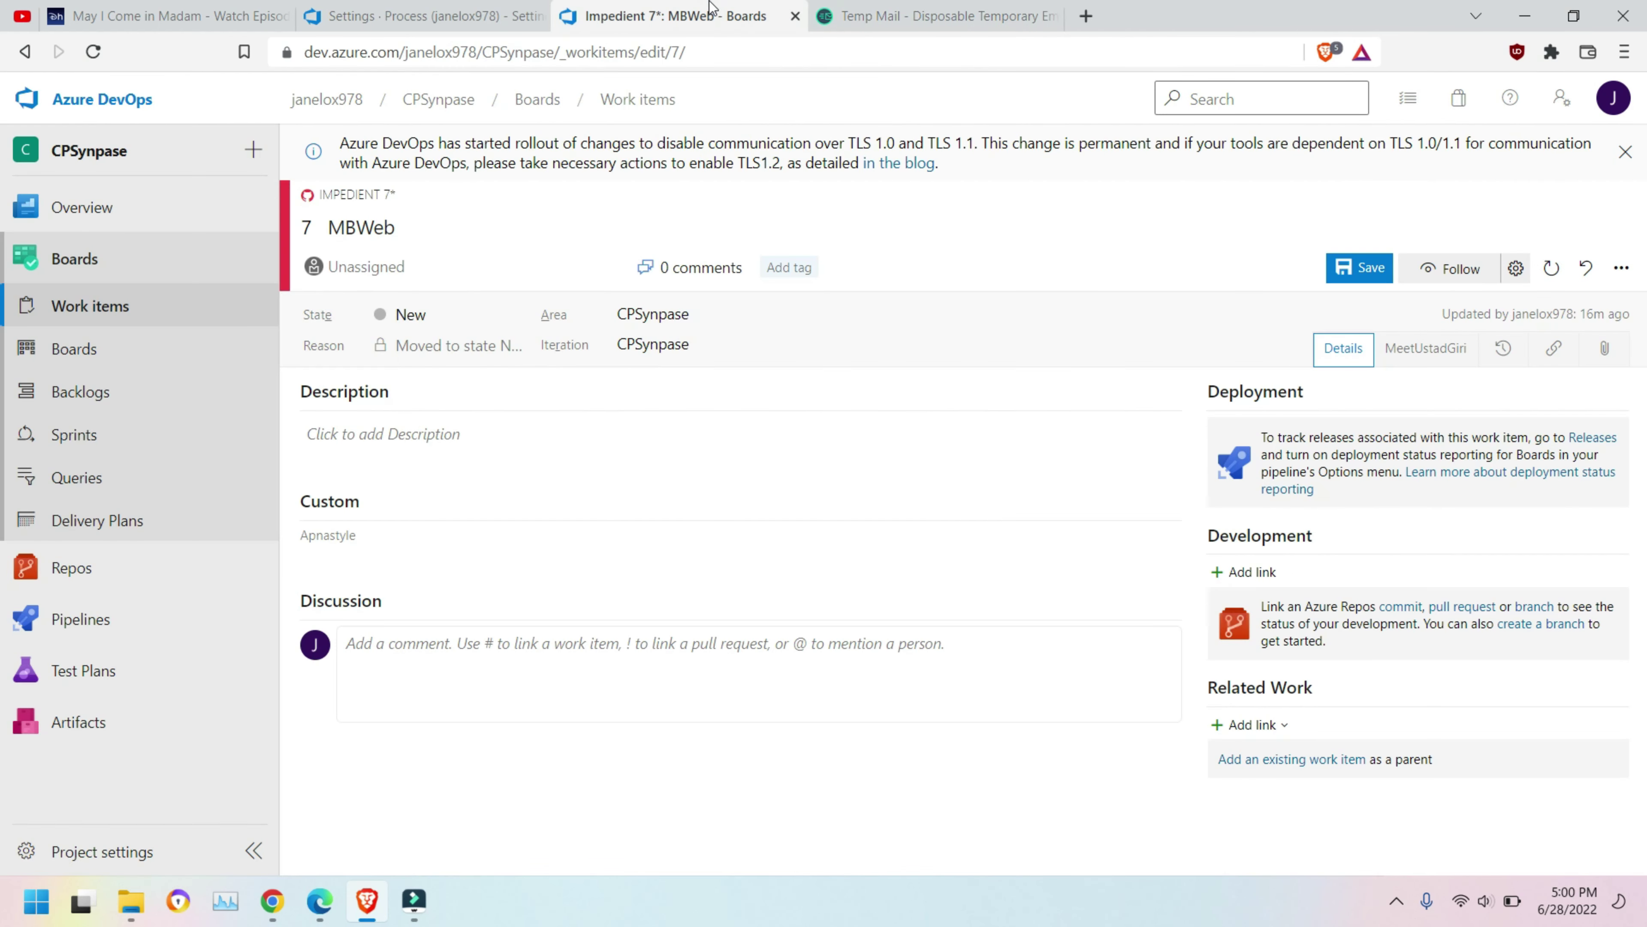
pyautogui.click(93, 51)
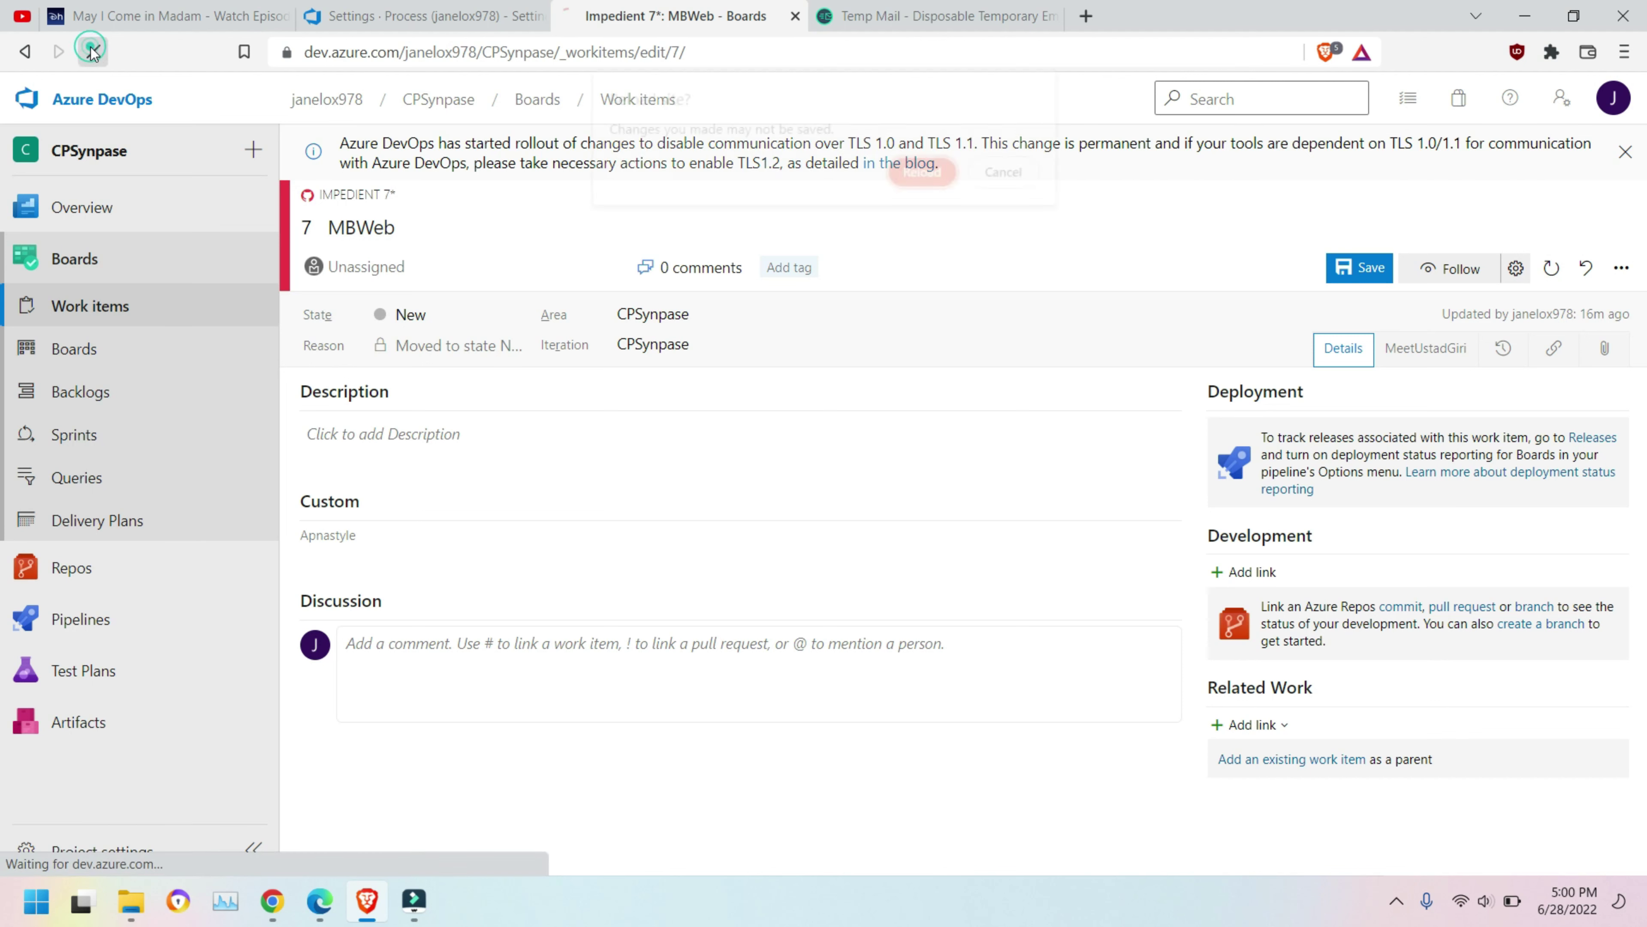
pyautogui.click(1026, 174)
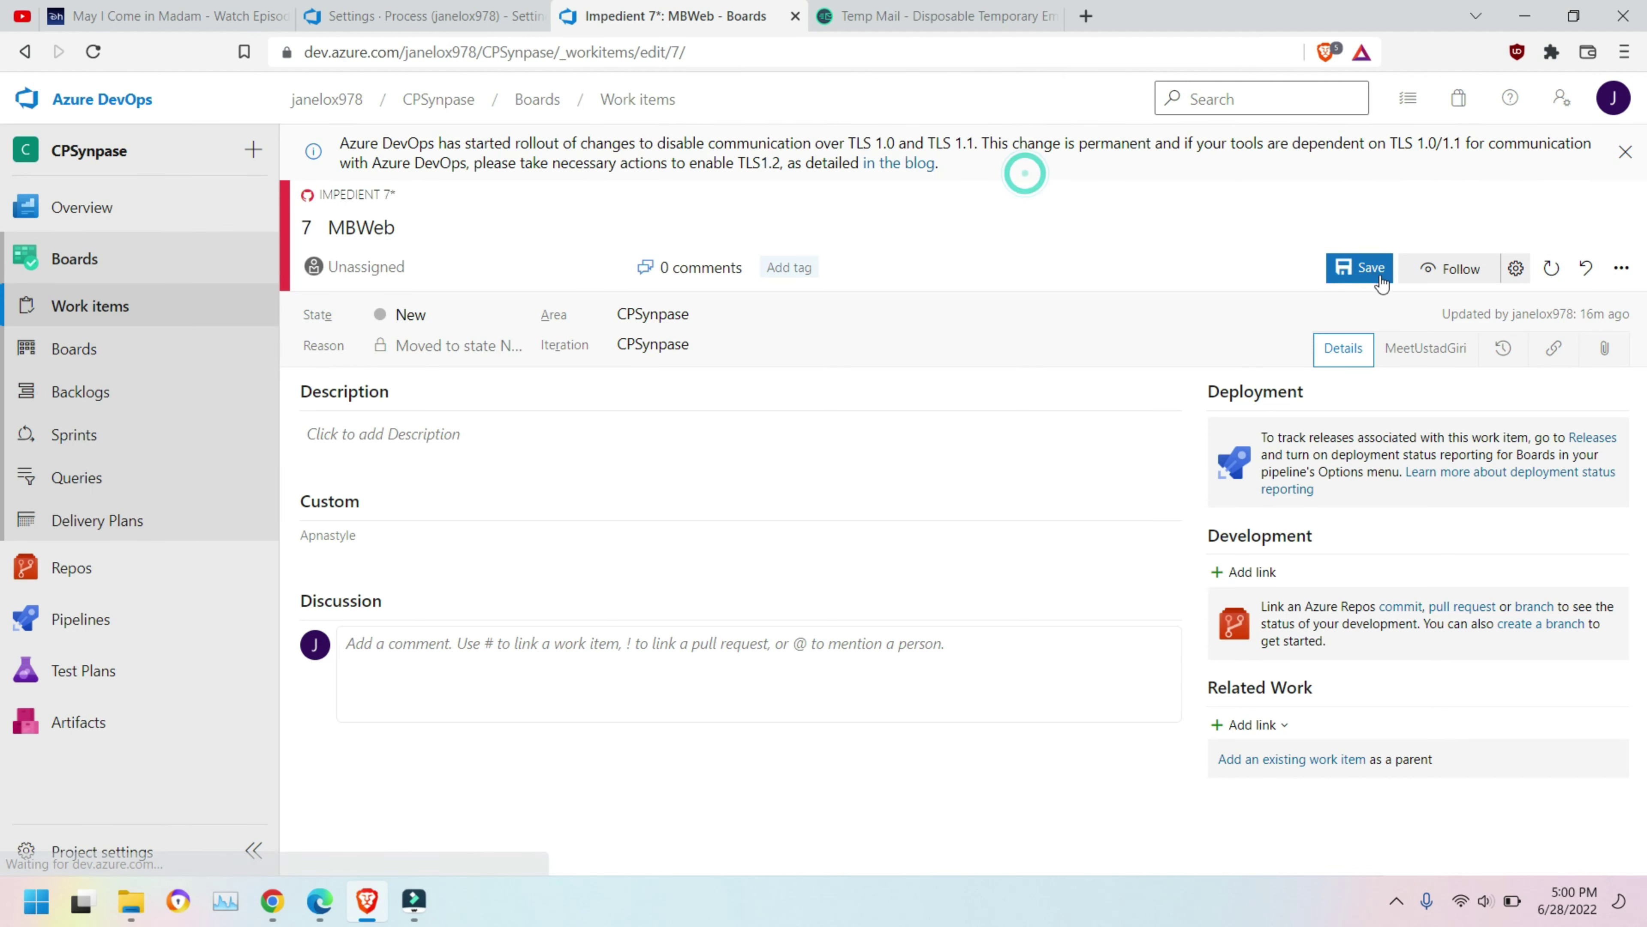
pyautogui.hotkey('ctrl', 's')
pyautogui.click(94, 51)
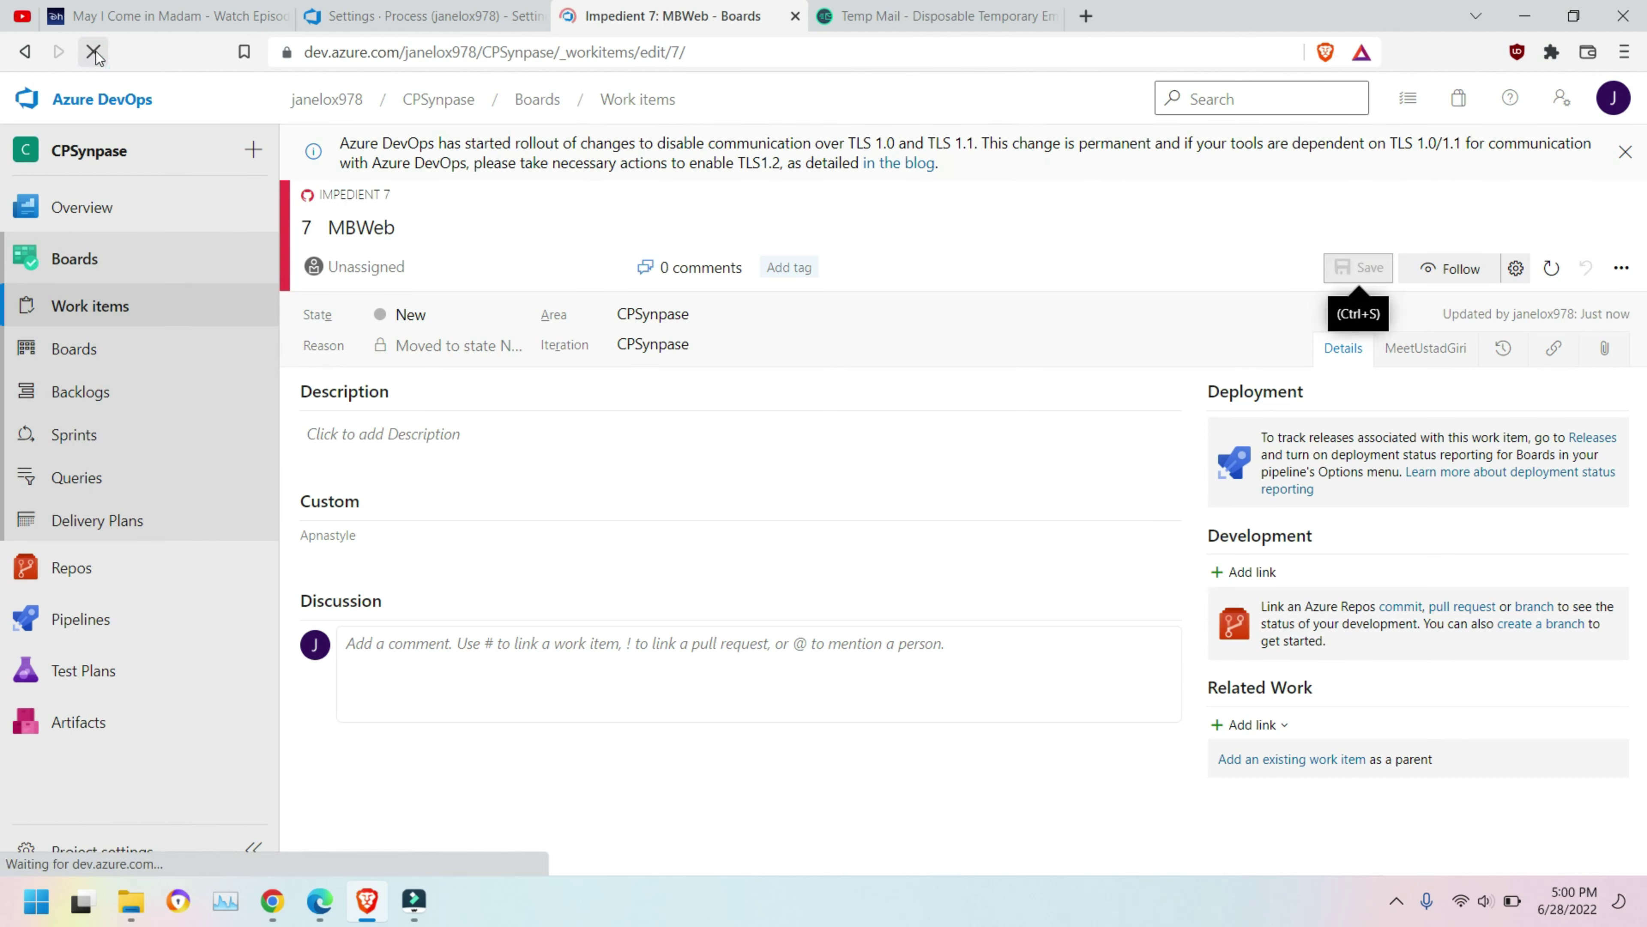
# Check the Information text box in the MBWeb work item and return to the Impedient layout settings.
pyautogui.click(1035, 442)
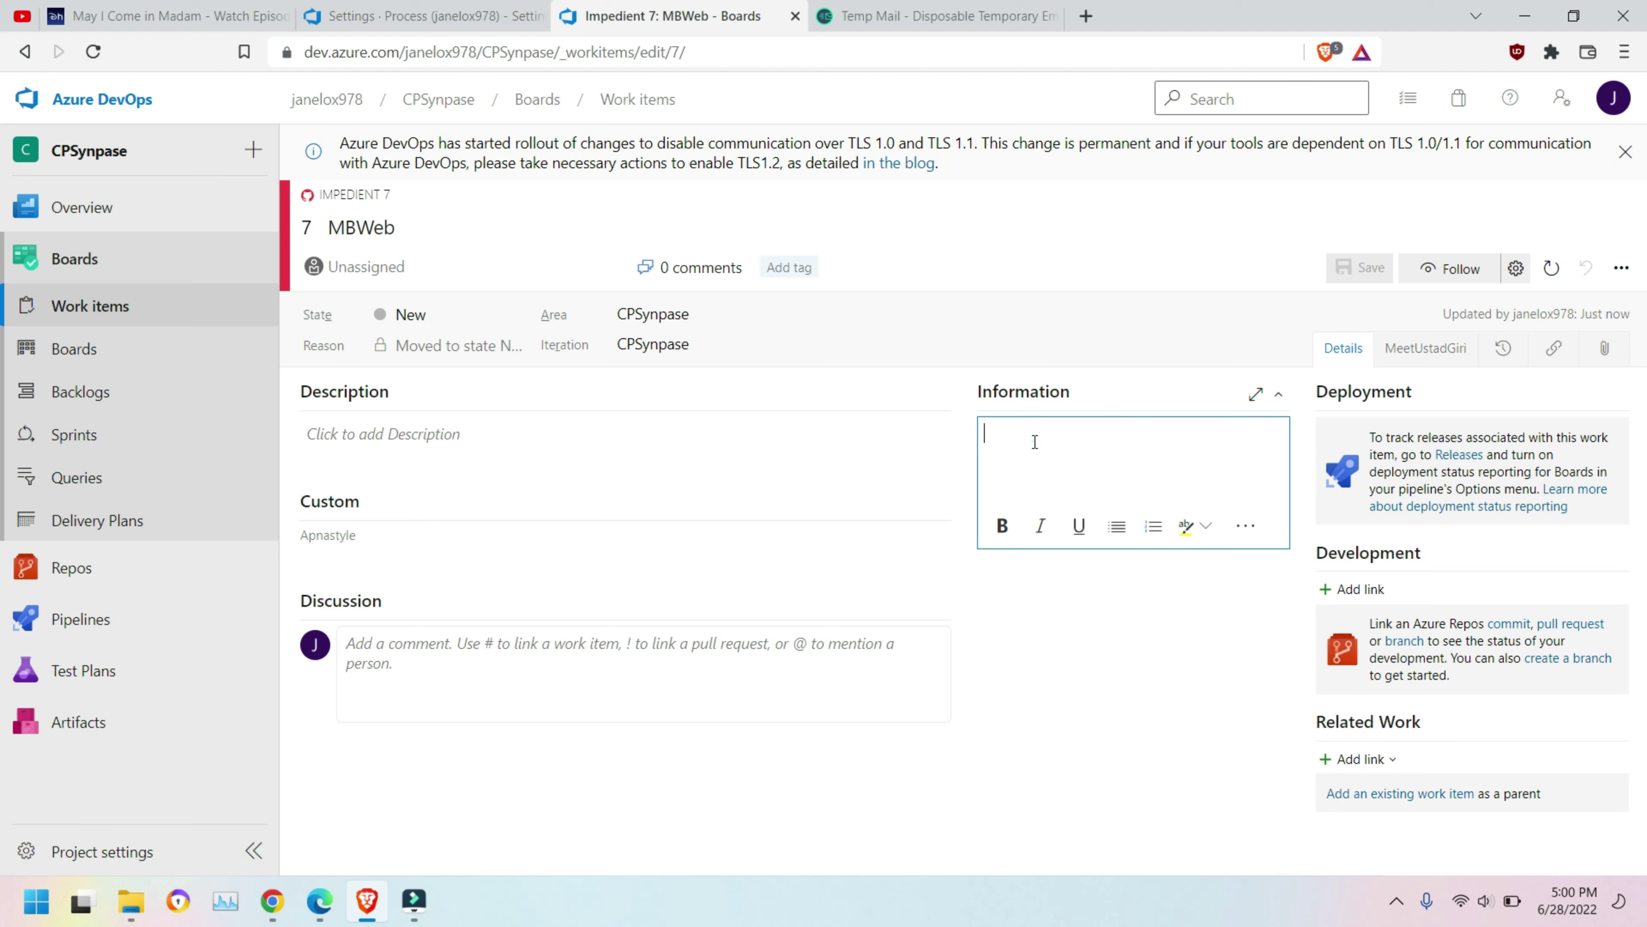
pyautogui.click(1220, 595)
pyautogui.click(464, 13)
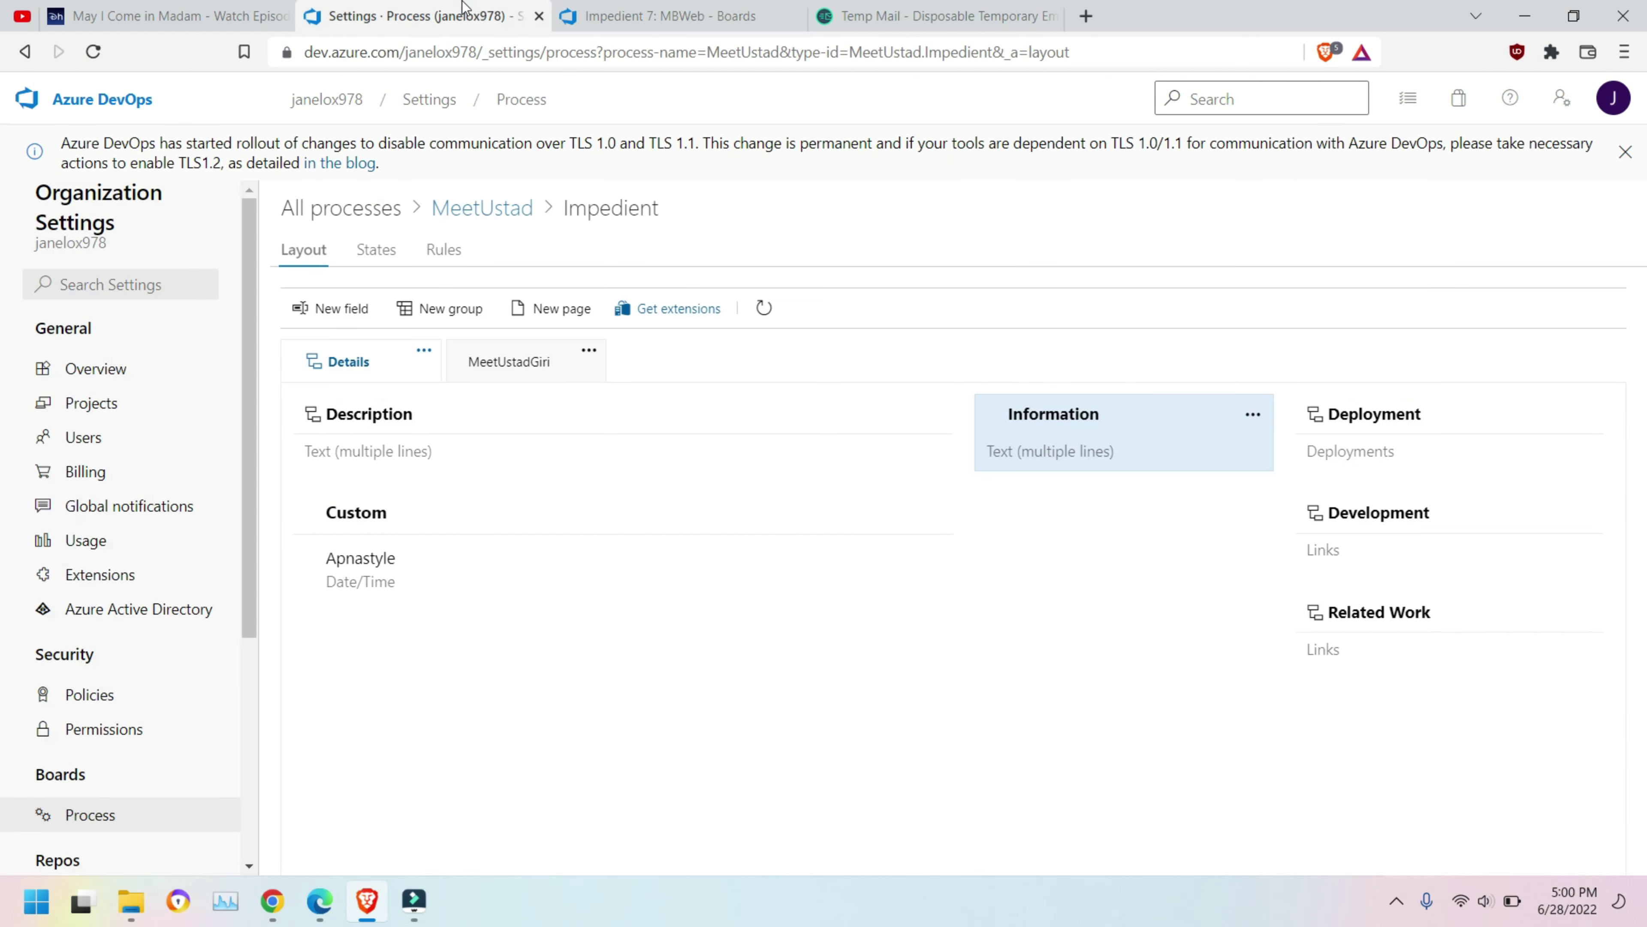
# Move the Information field to the wide first column of the Details page and save the field layout.
pyautogui.click(1253, 415)
pyautogui.click(1326, 453)
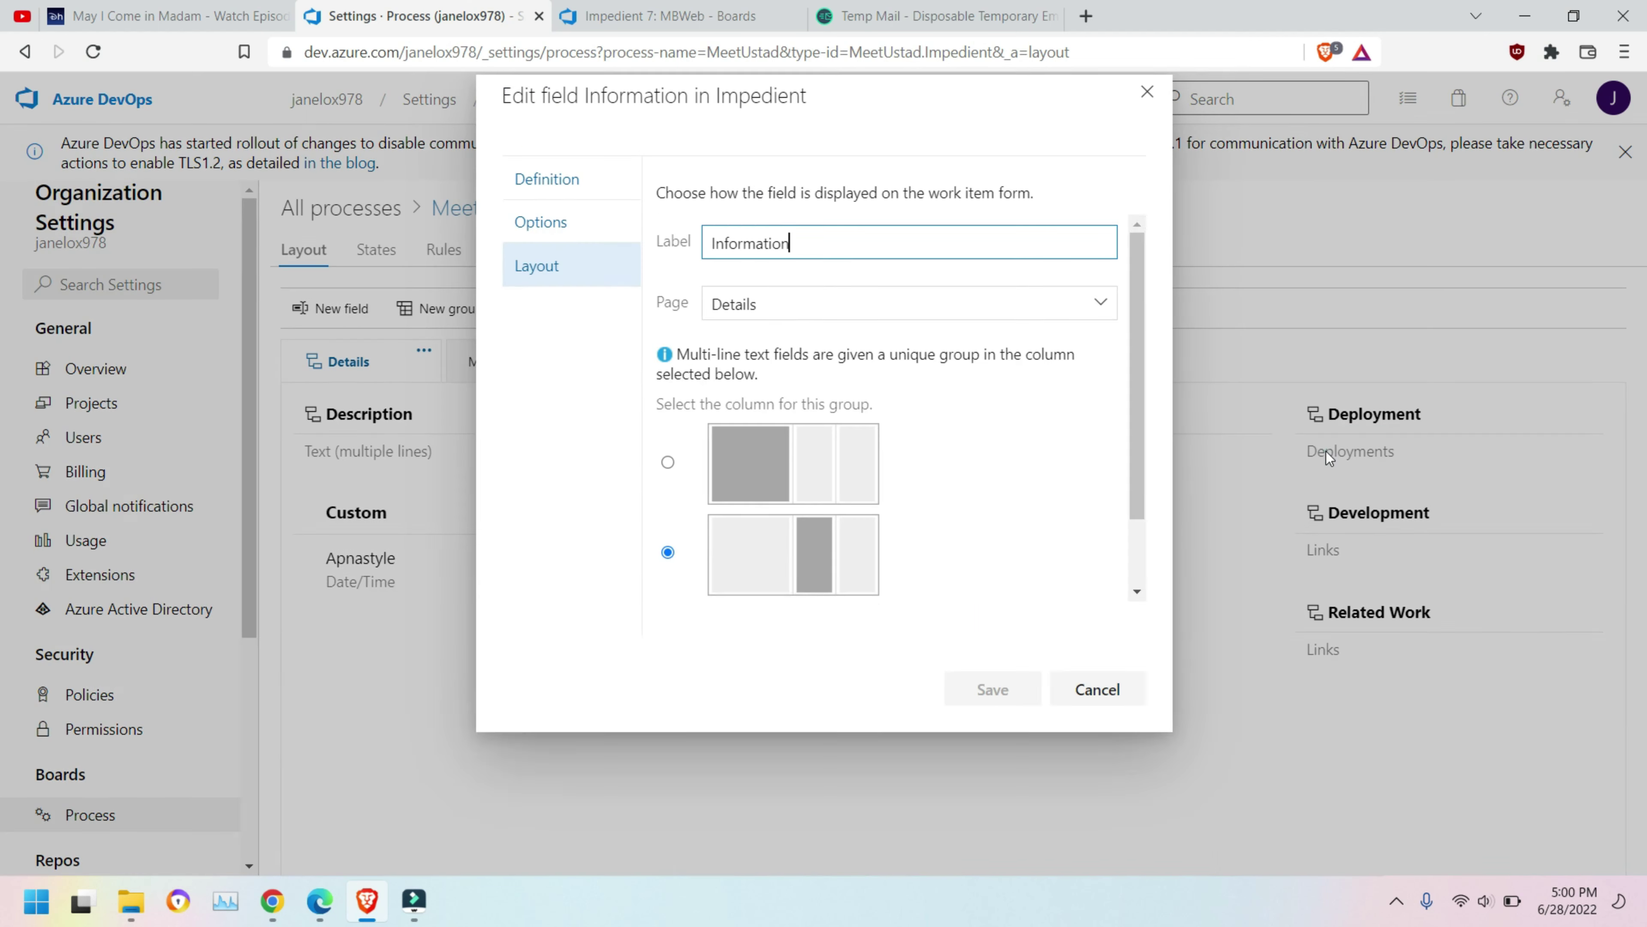
pyautogui.click(668, 463)
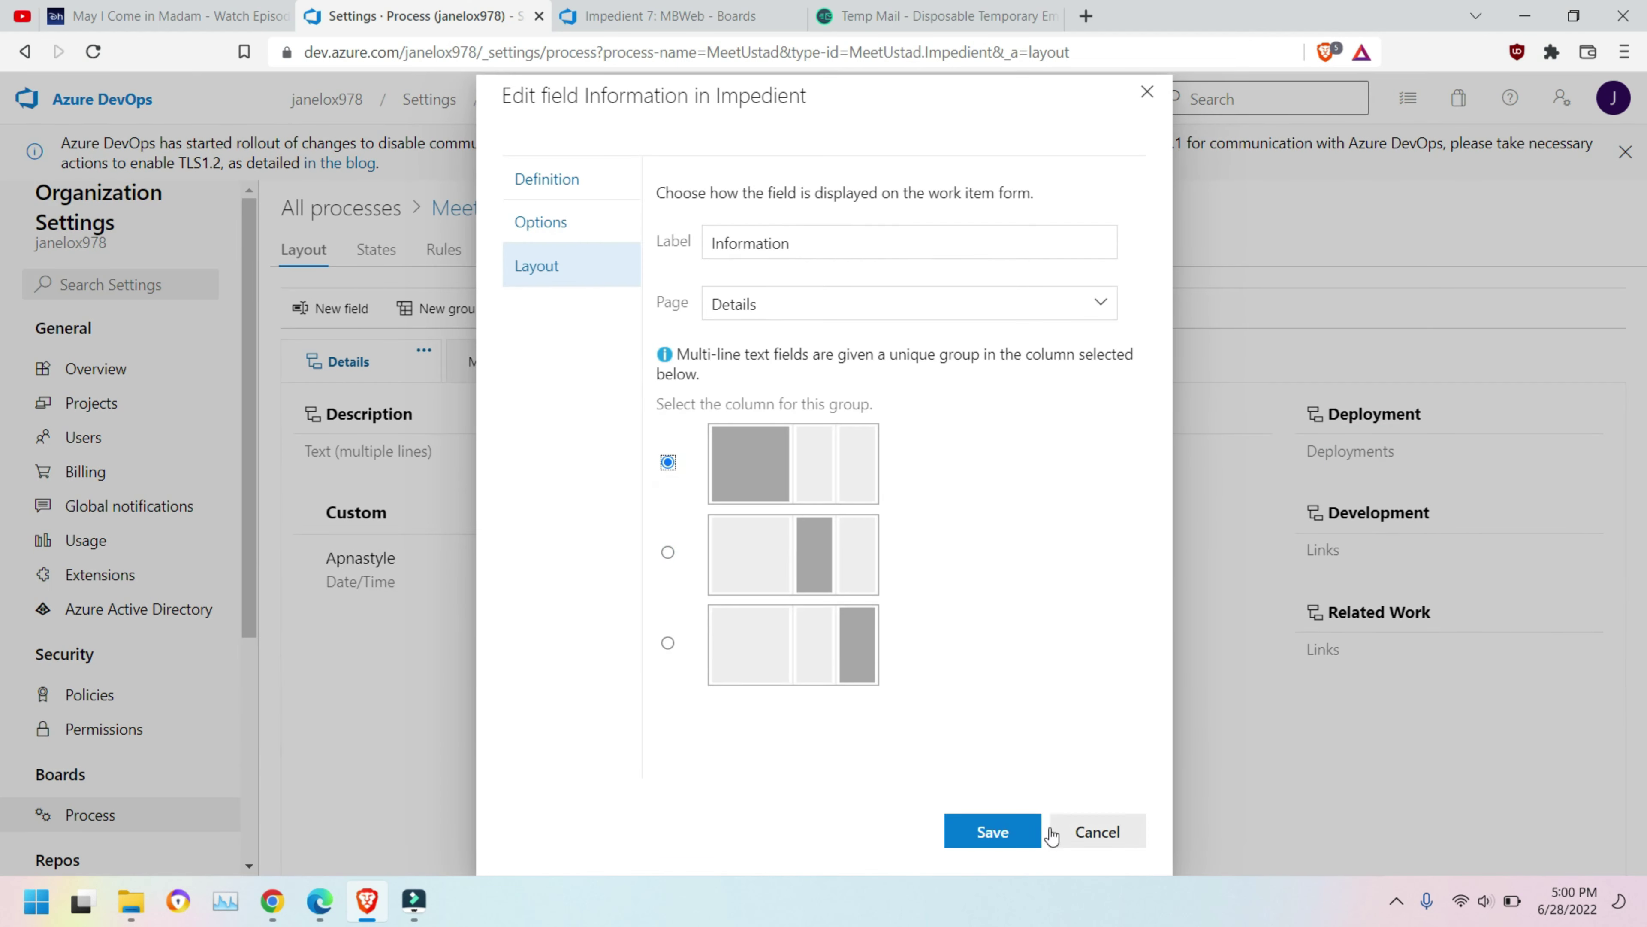
pyautogui.click(992, 832)
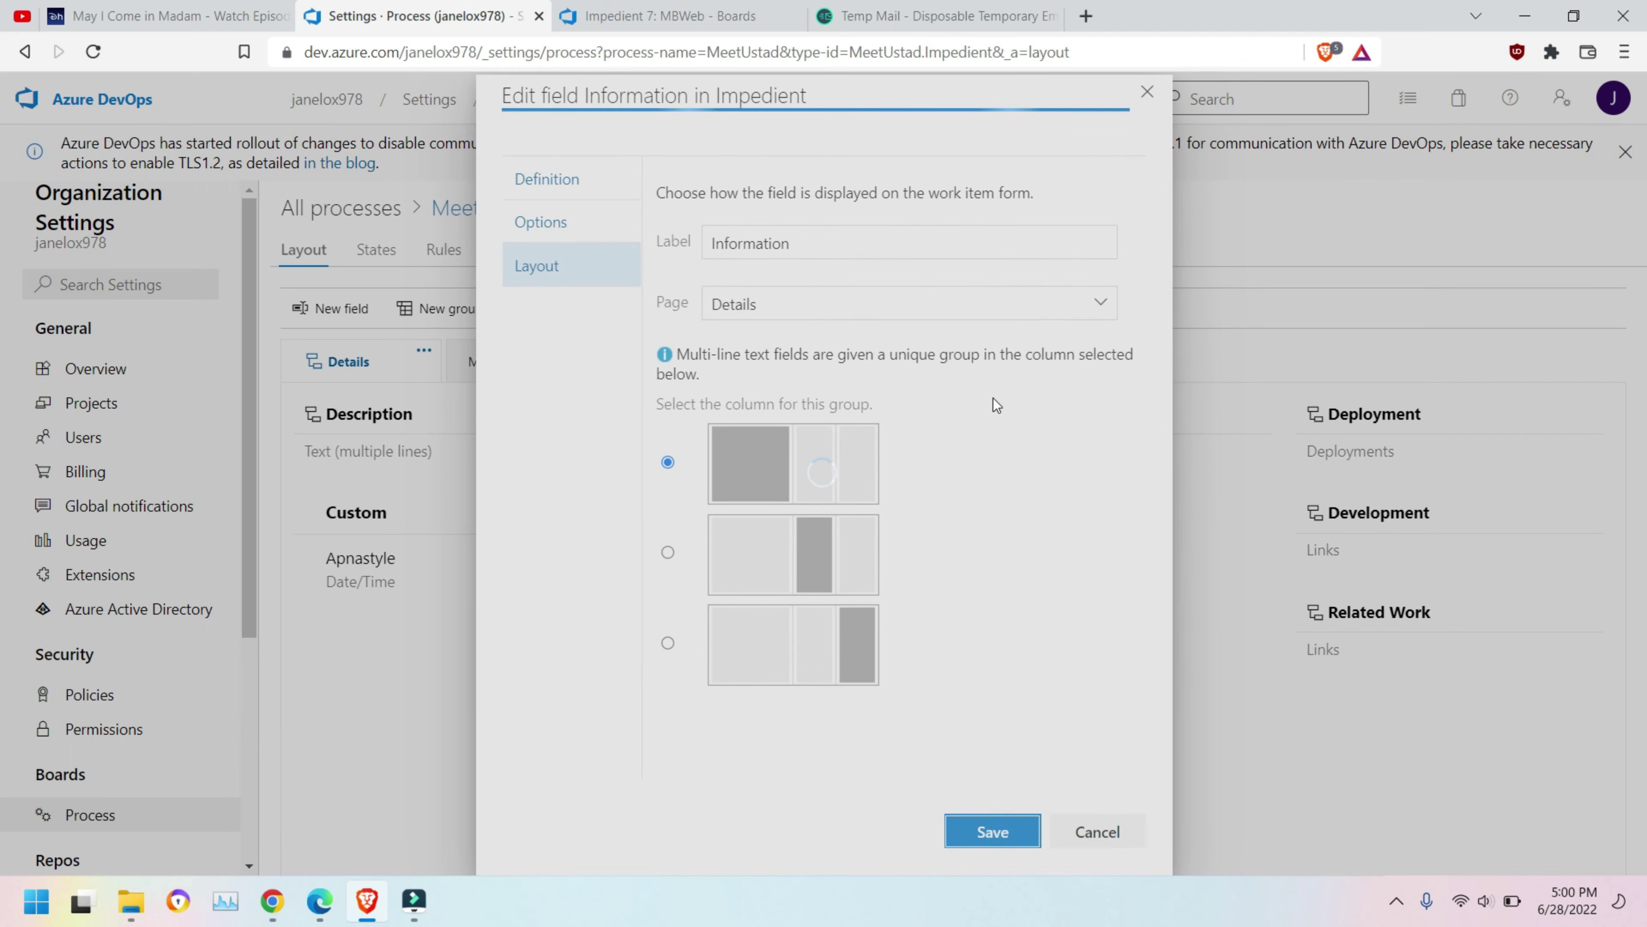
# Reload the MBWeb work item and test the Information field with the text fdxgxk, clearing it again.
pyautogui.click(668, 15)
pyautogui.click(101, 53)
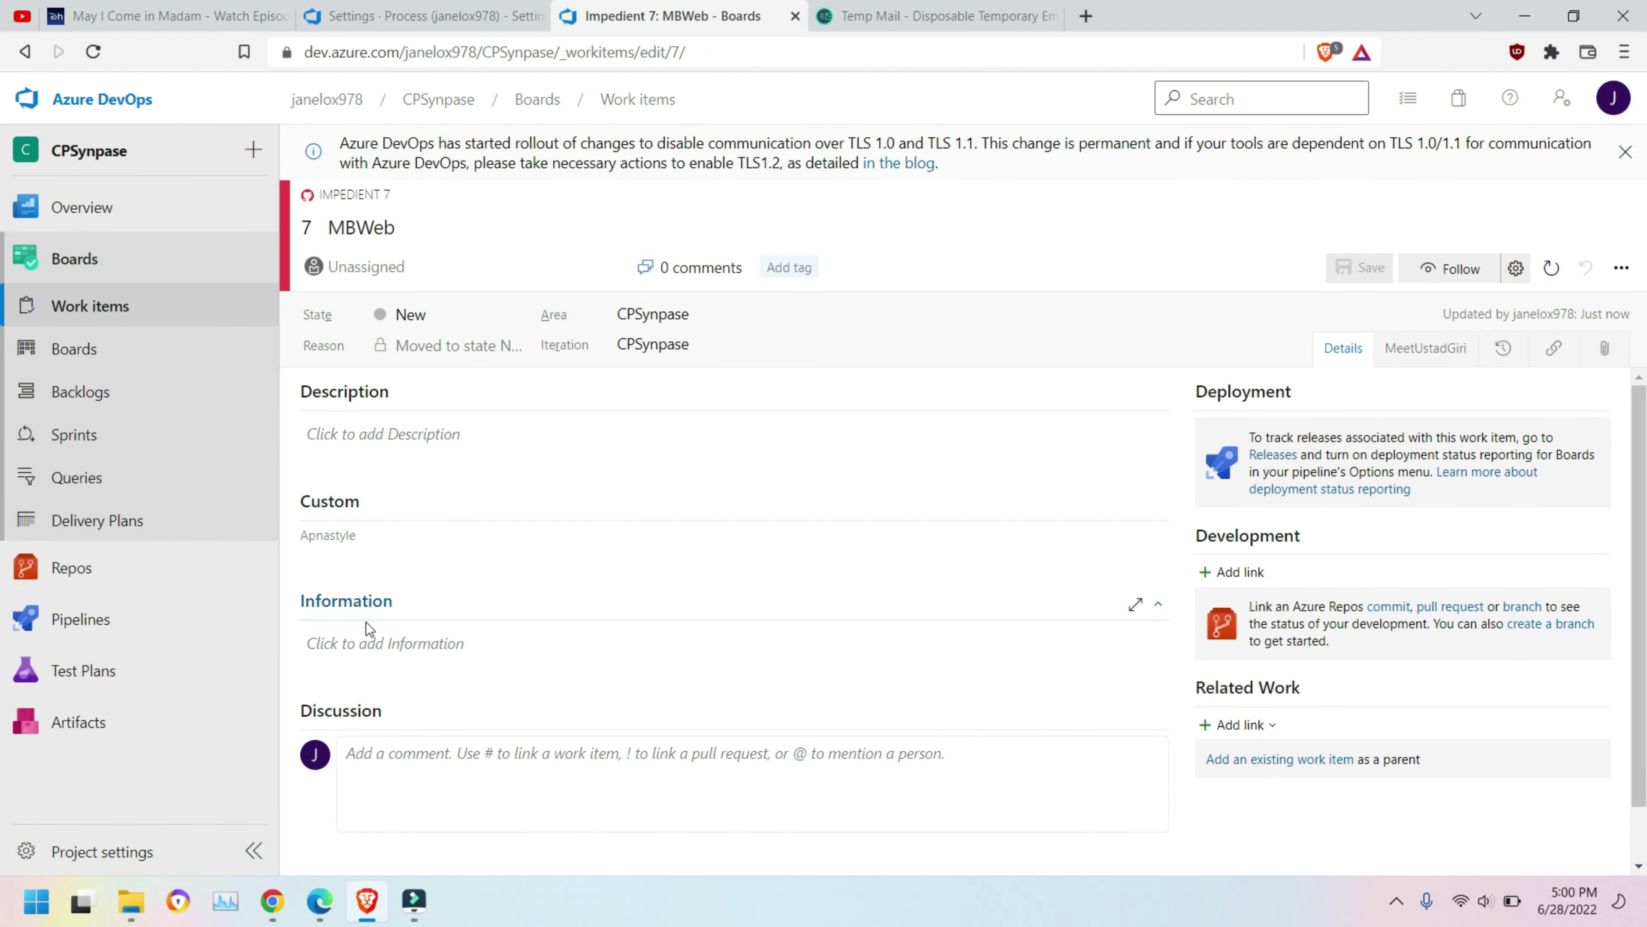
pyautogui.click(353, 639)
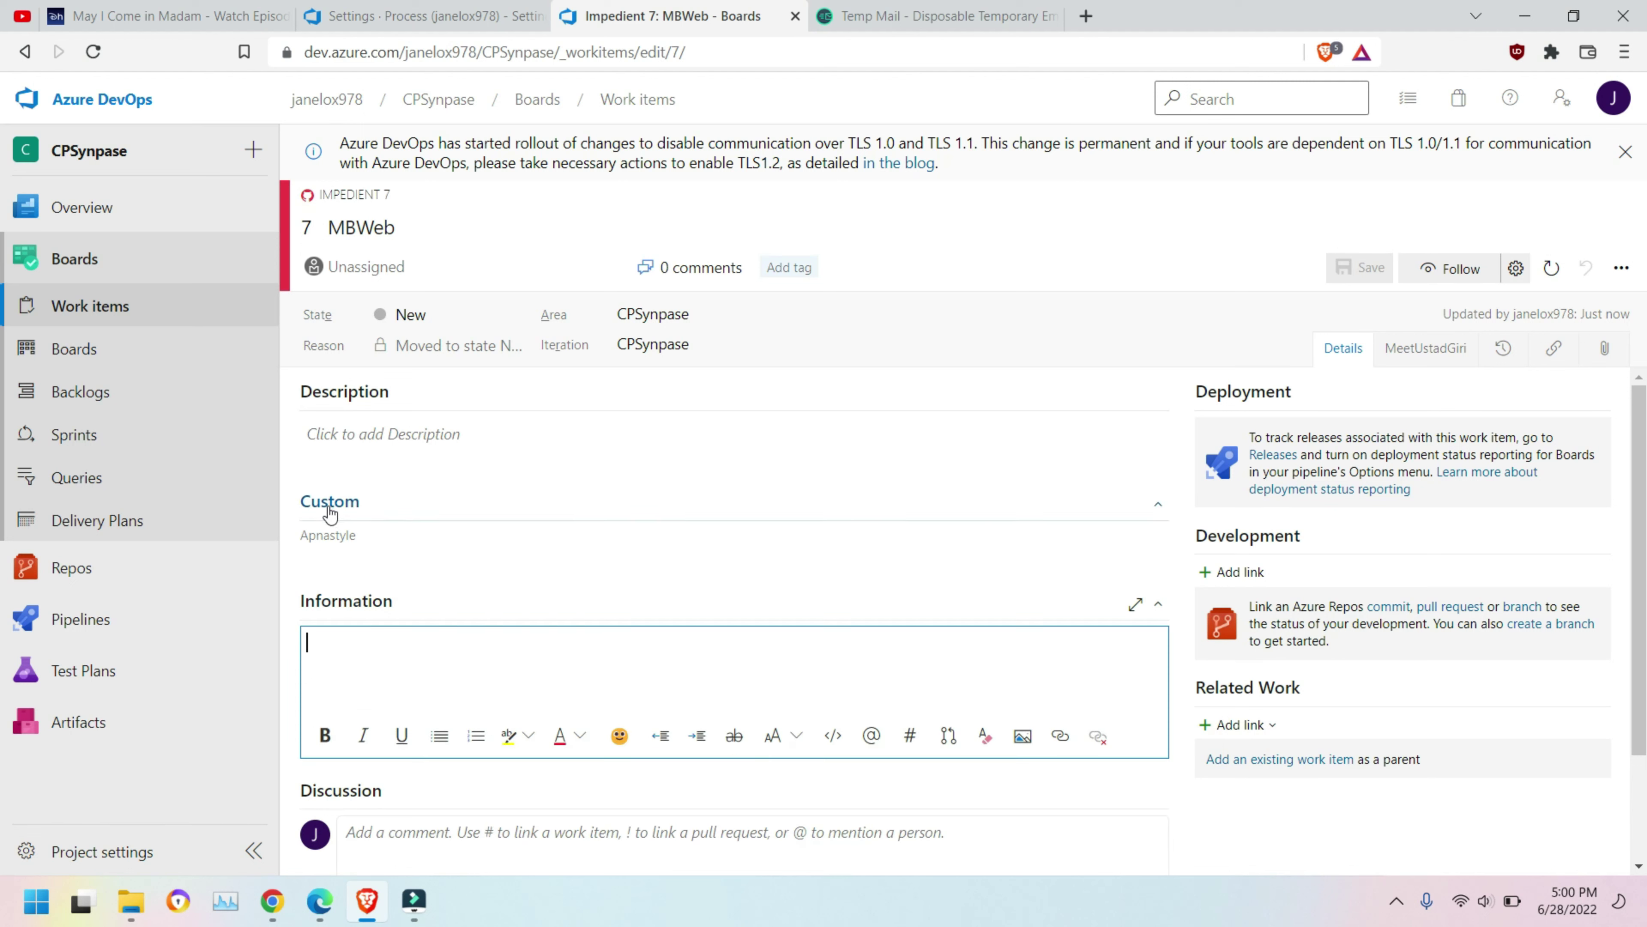
pyautogui.write('fdxgxk')
pyautogui.hotkey('ctrl', 'a')
pyautogui.press('BackSpace')
# Add a group named Wikimb to the first column of the Details page in the Impedient layout.
pyautogui.click(363, 16)
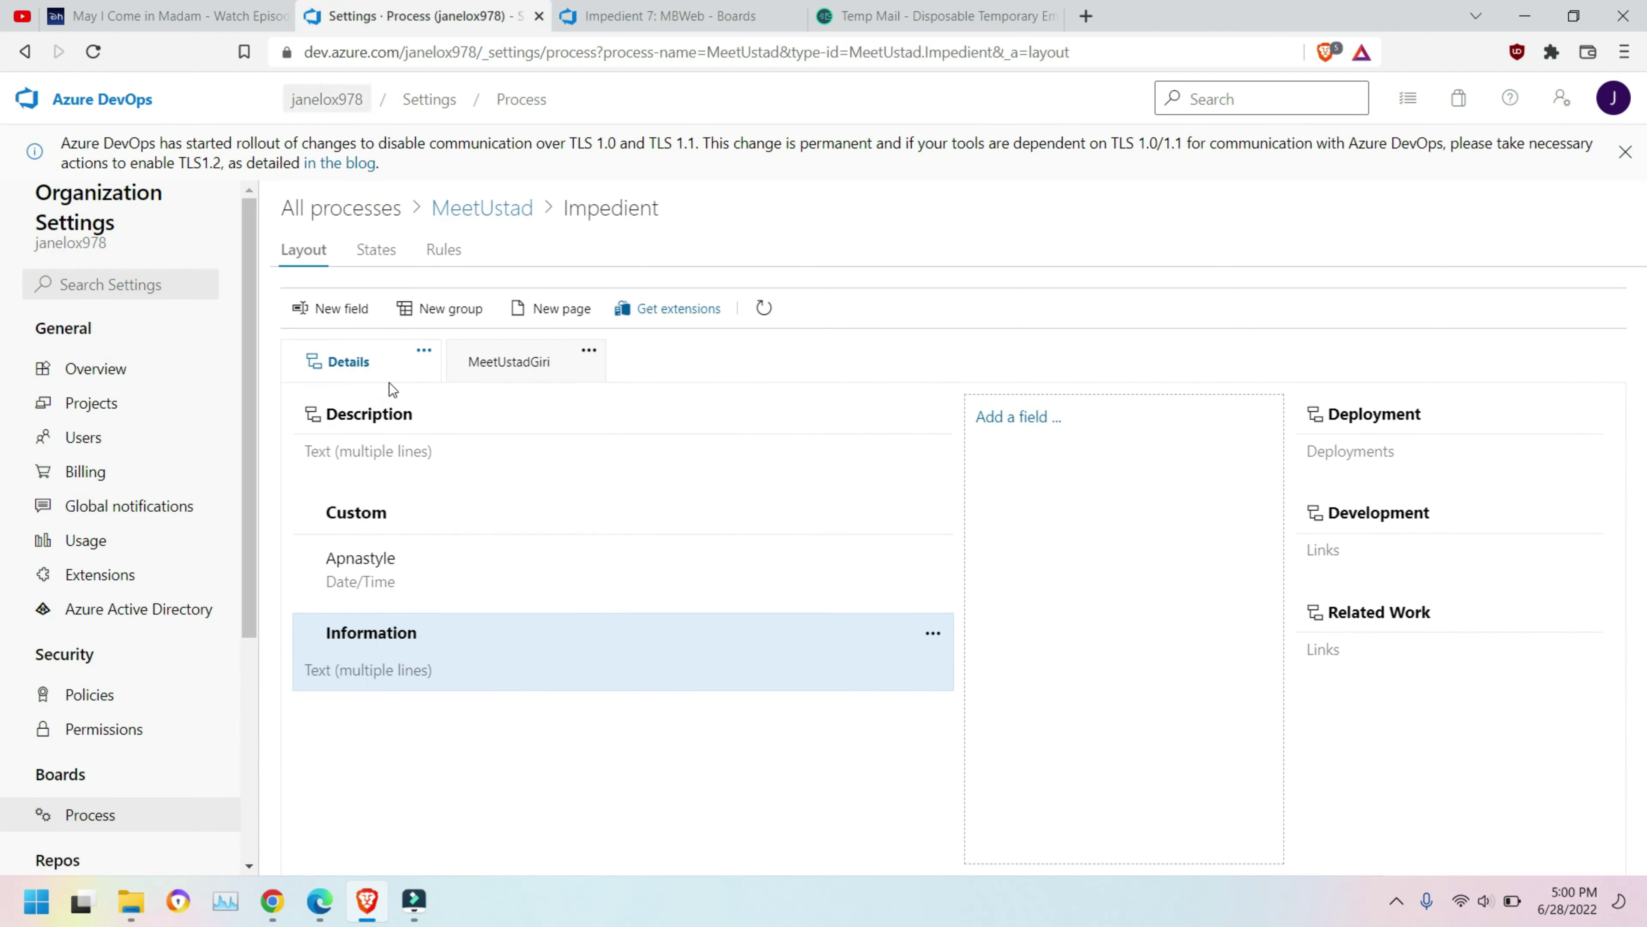
pyautogui.click(449, 310)
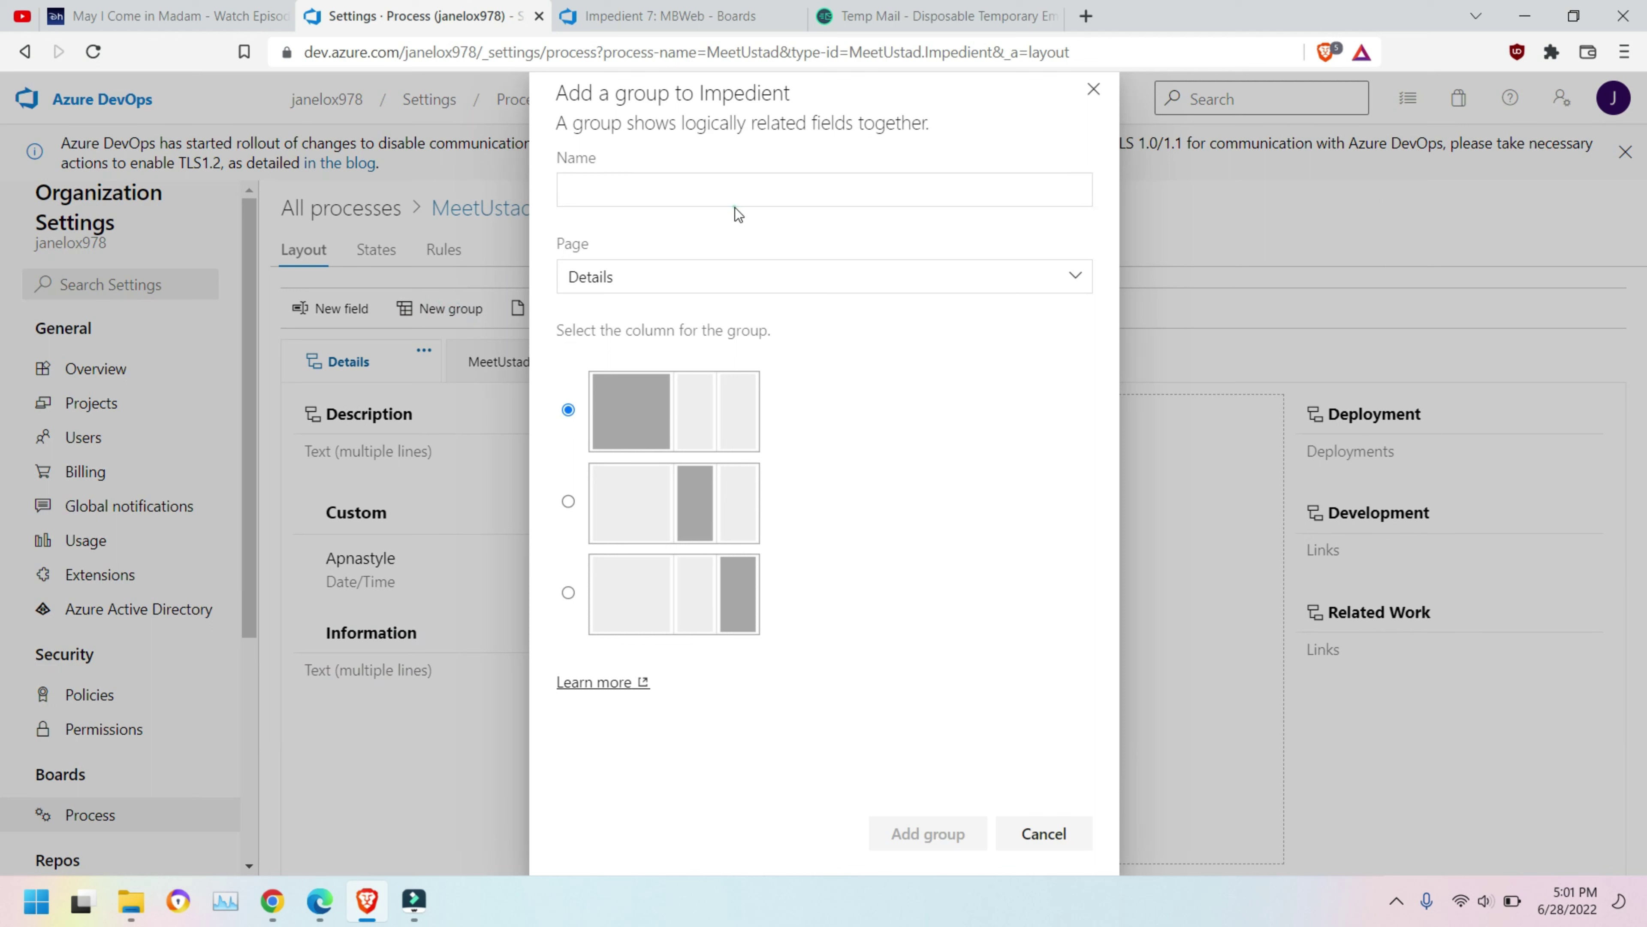
pyautogui.click(1011, 277)
pyautogui.click(1012, 277)
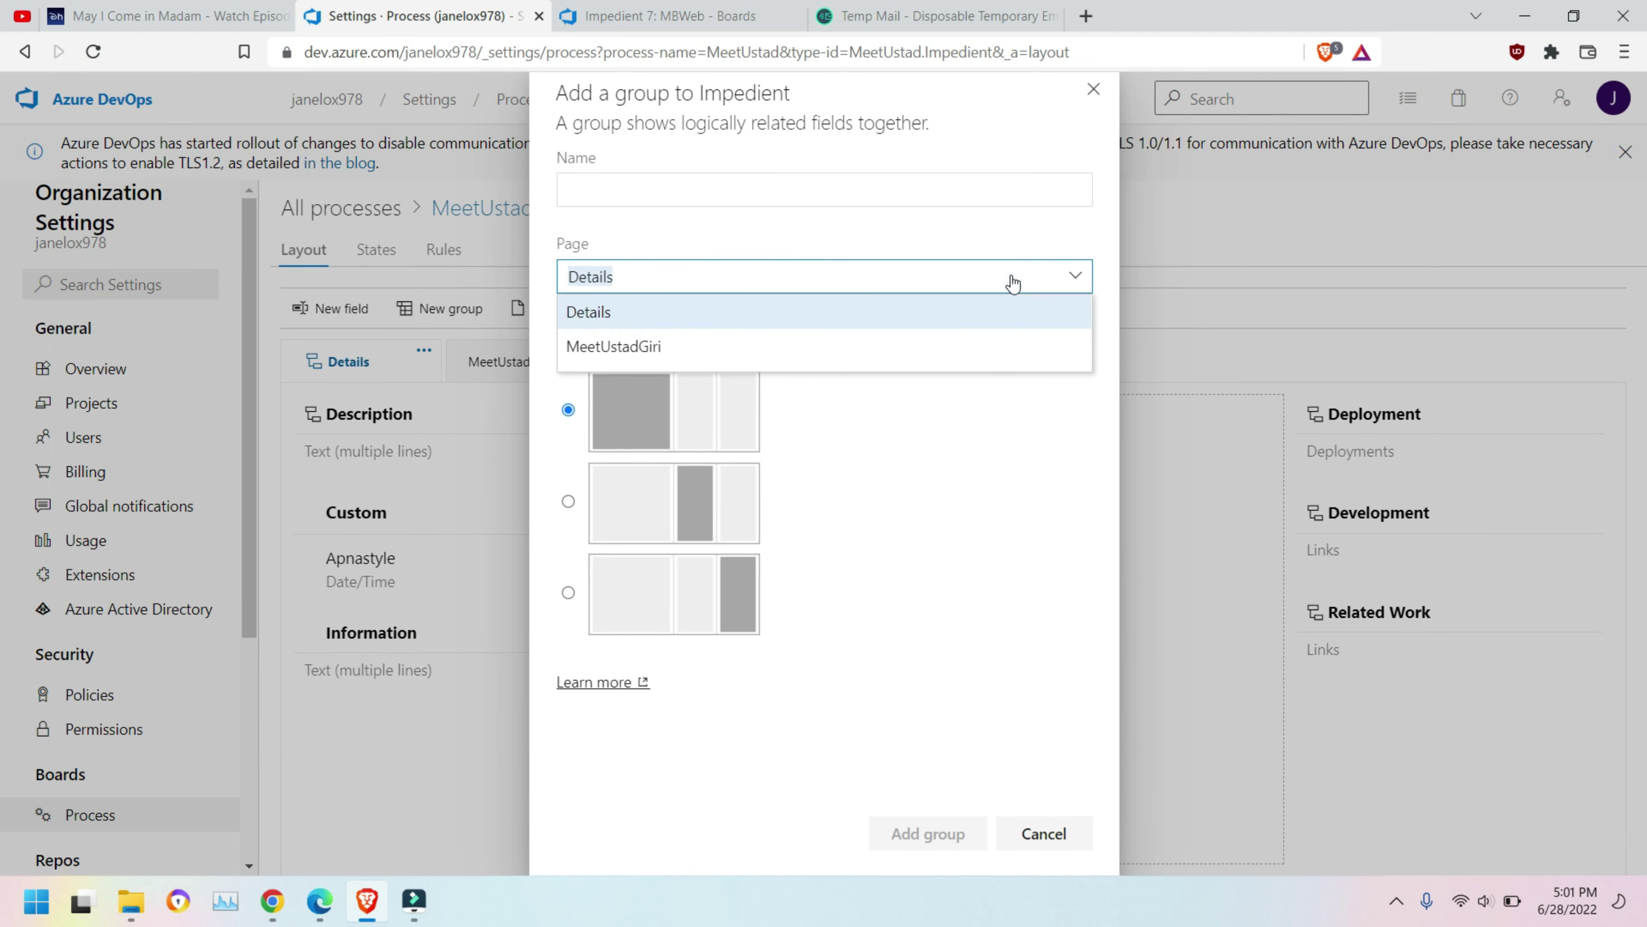
pyautogui.click(1012, 276)
pyautogui.click(1012, 276)
pyautogui.click(727, 187)
pyautogui.click(727, 187)
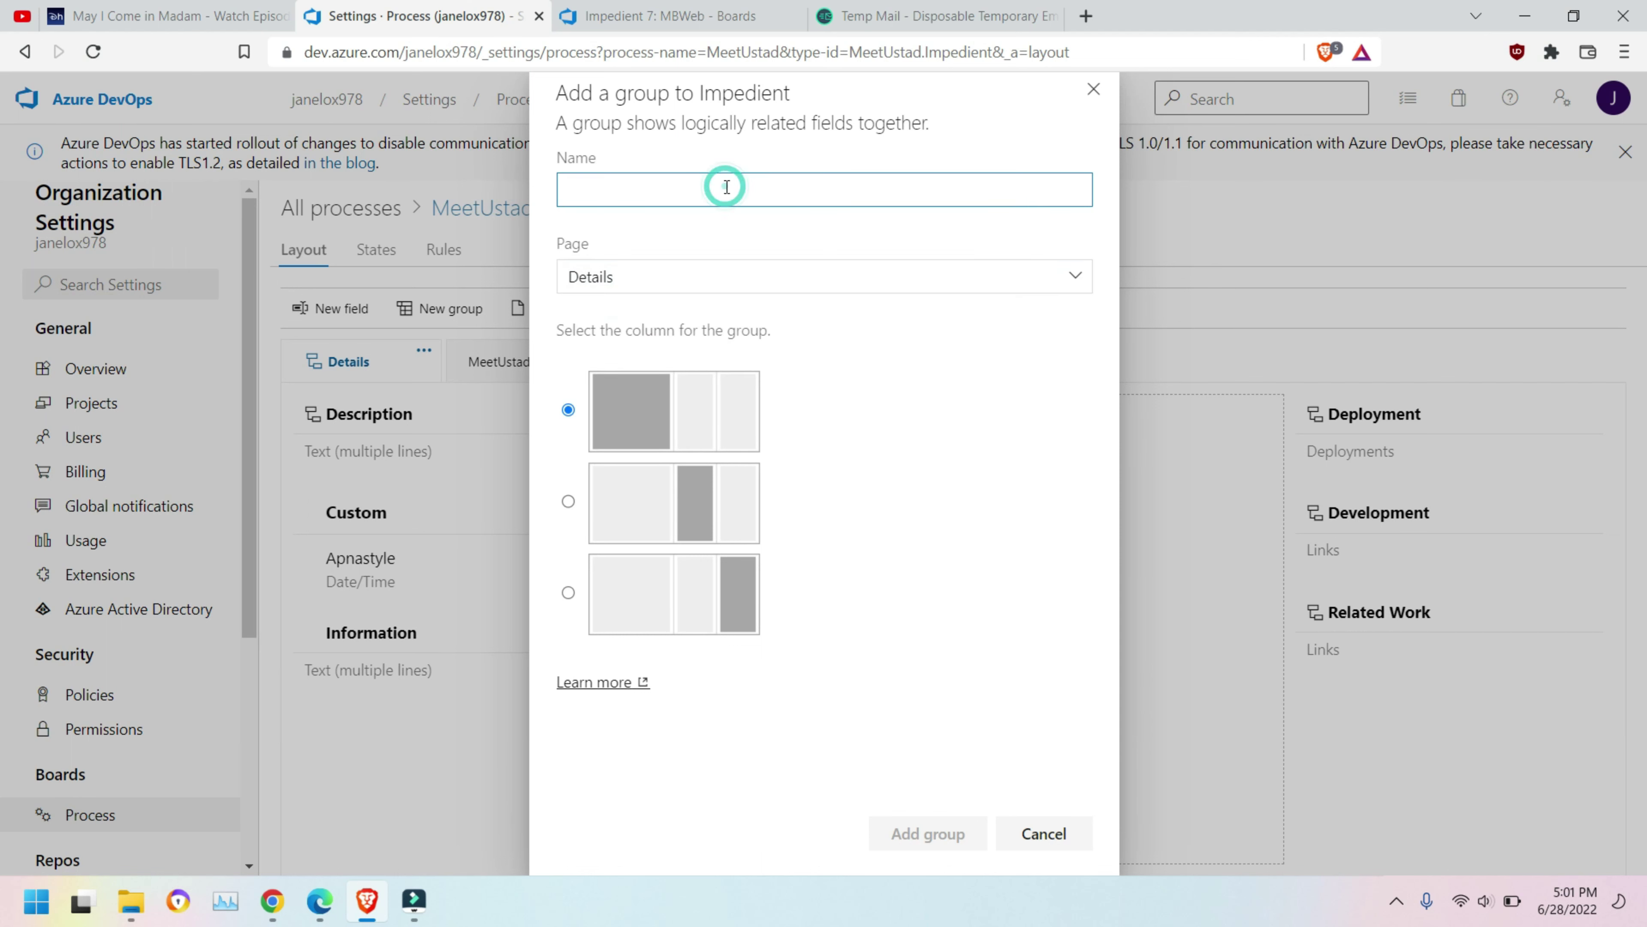
pyautogui.write('Wikimb')
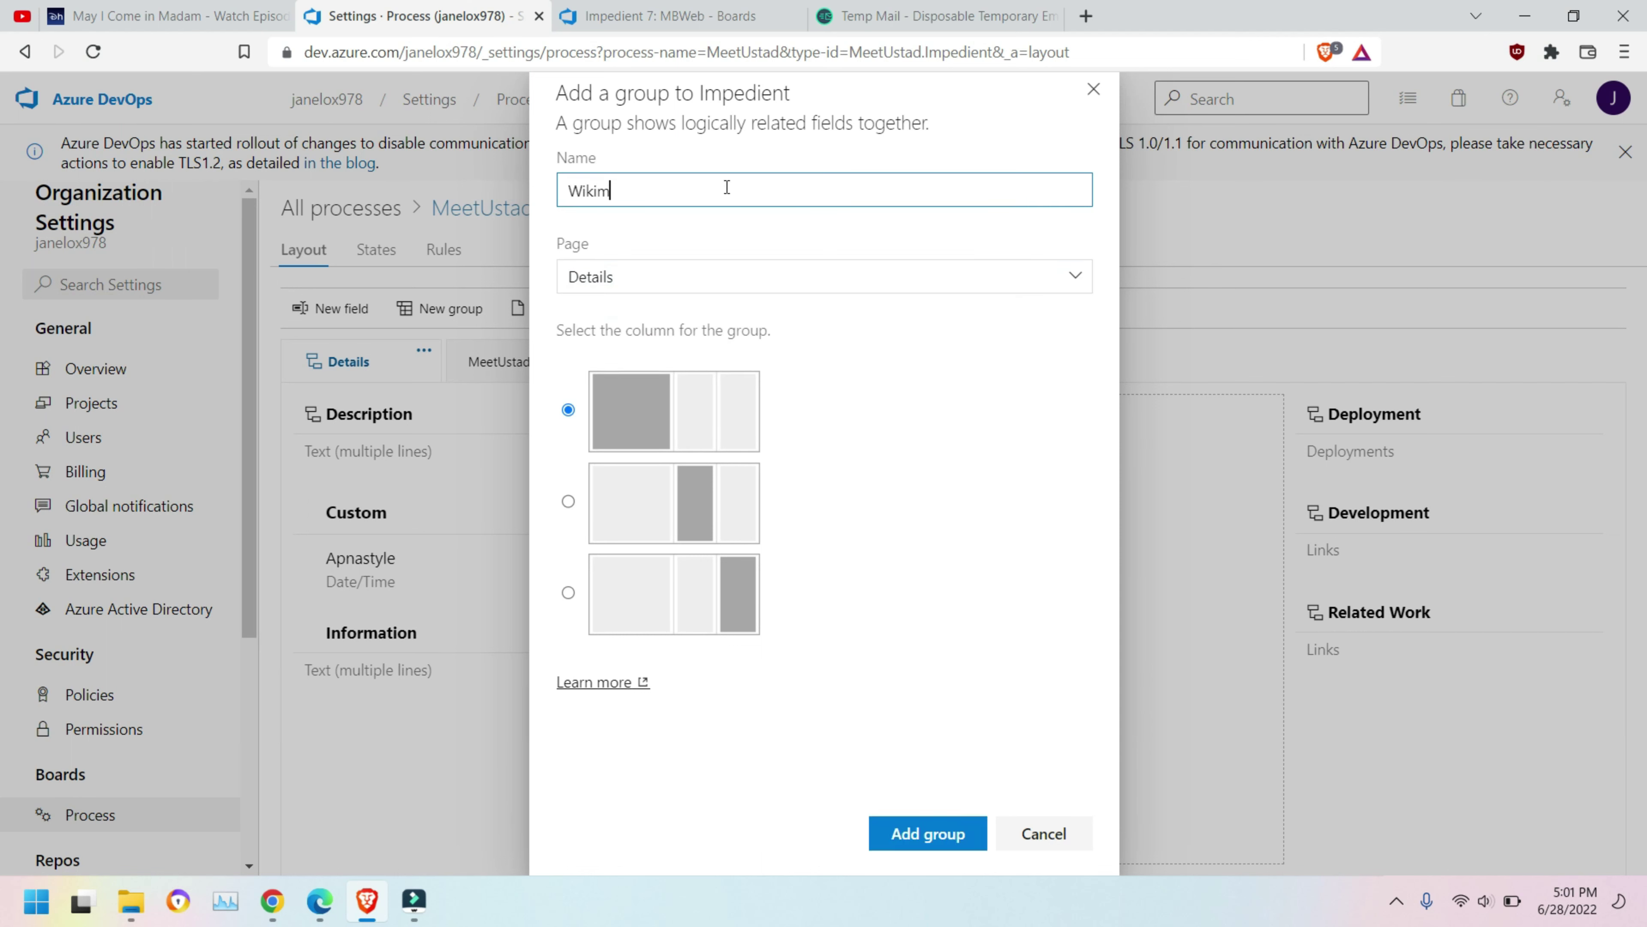
pyautogui.click(914, 834)
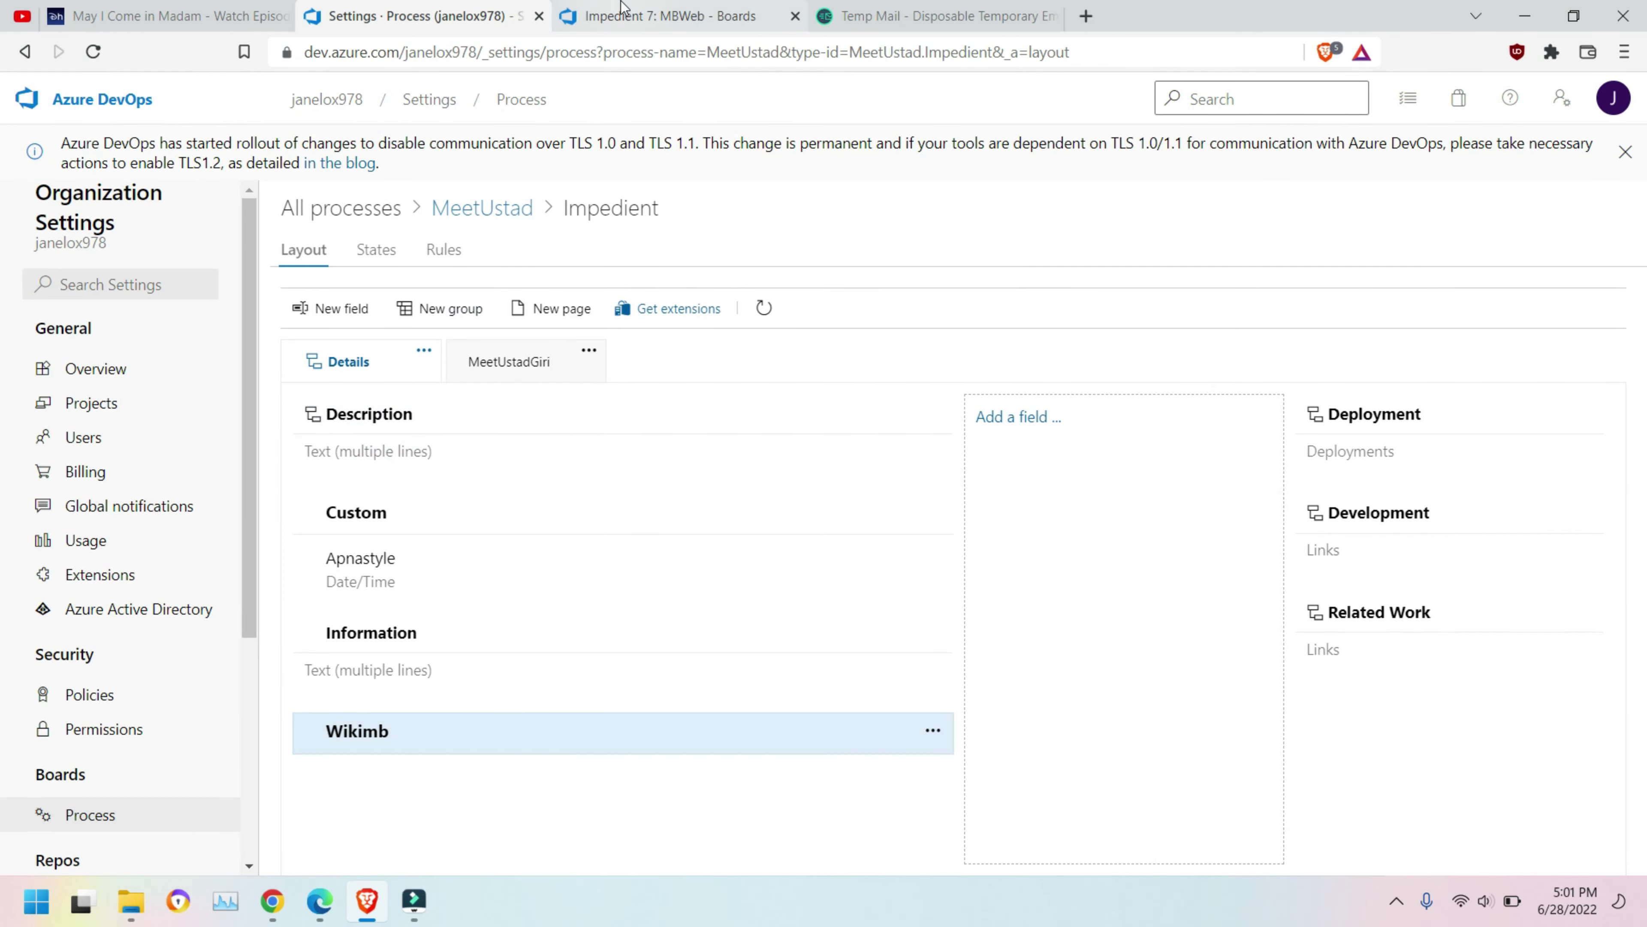
# Reload the MBWeb work item to check for the Wikimb group, and return to the Impedient layout settings.
pyautogui.click(625, 15)
pyautogui.click(94, 53)
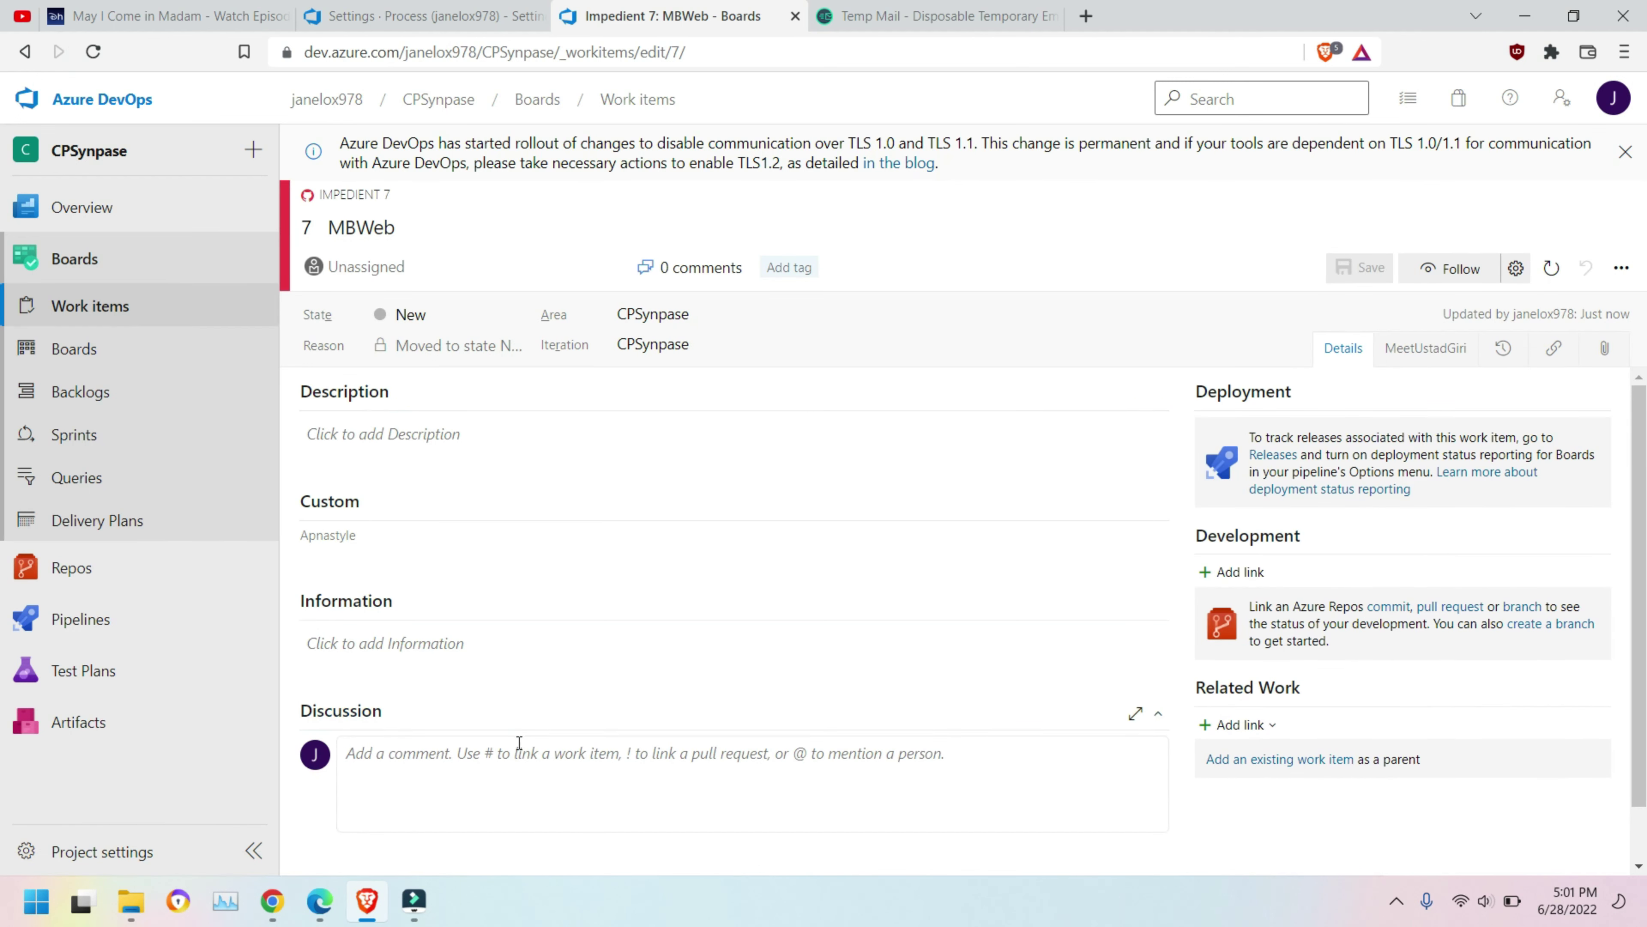
pyautogui.click(358, 9)
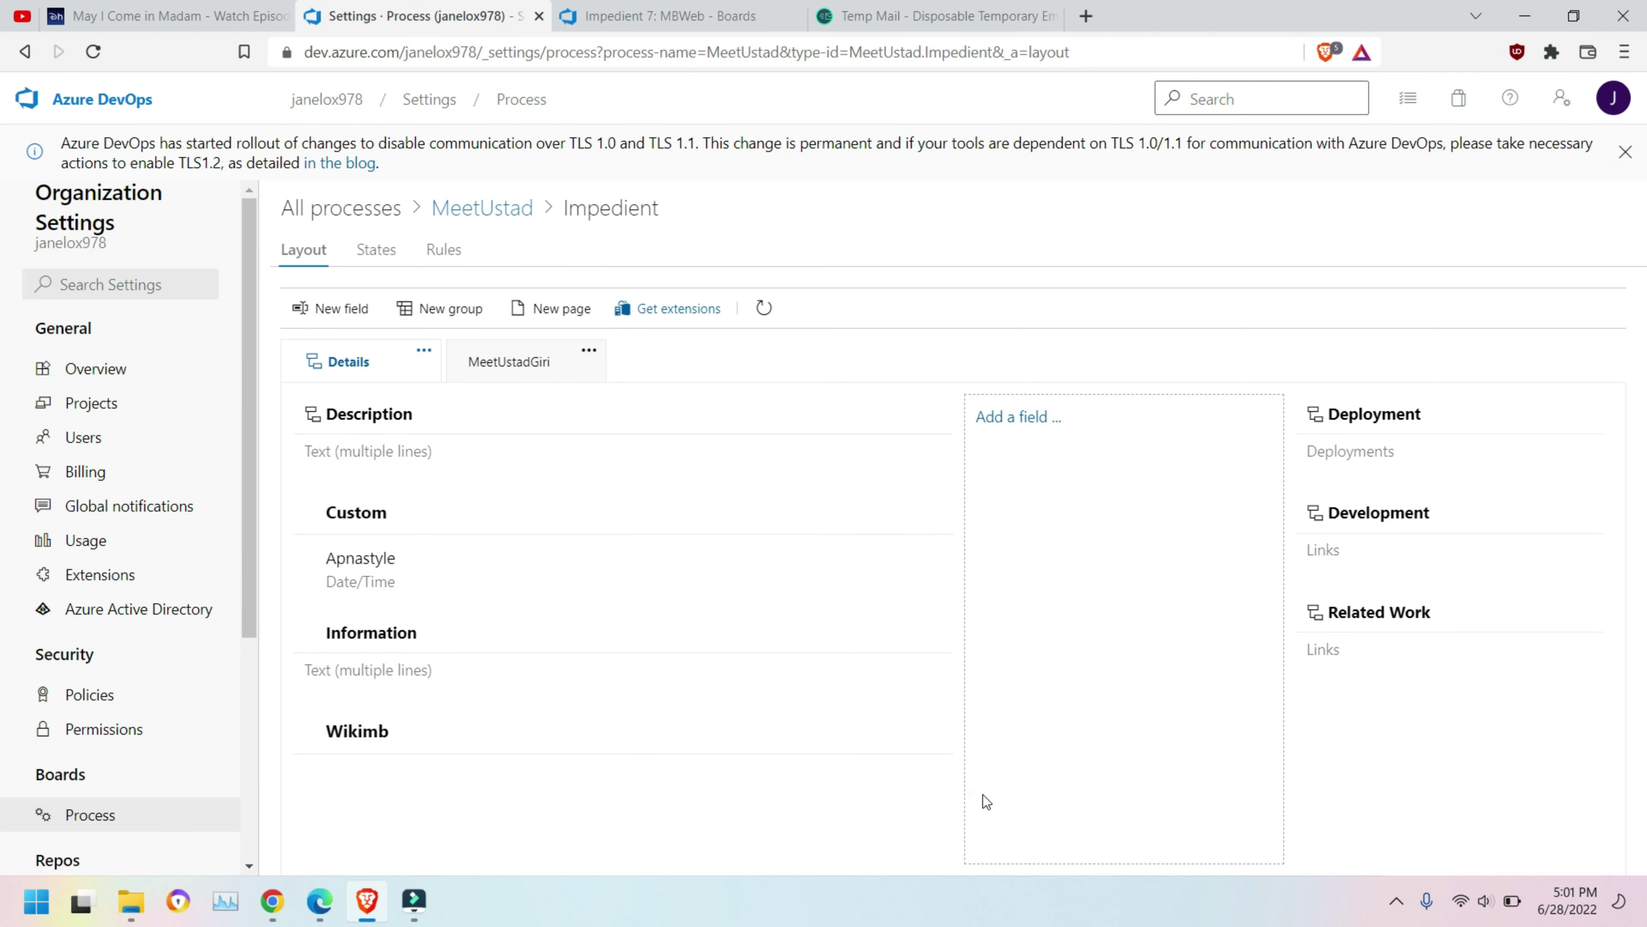
# Create a Text (single line) field named sfdghjk in the Wikimb group.
pyautogui.click(932, 731)
pyautogui.click(942, 816)
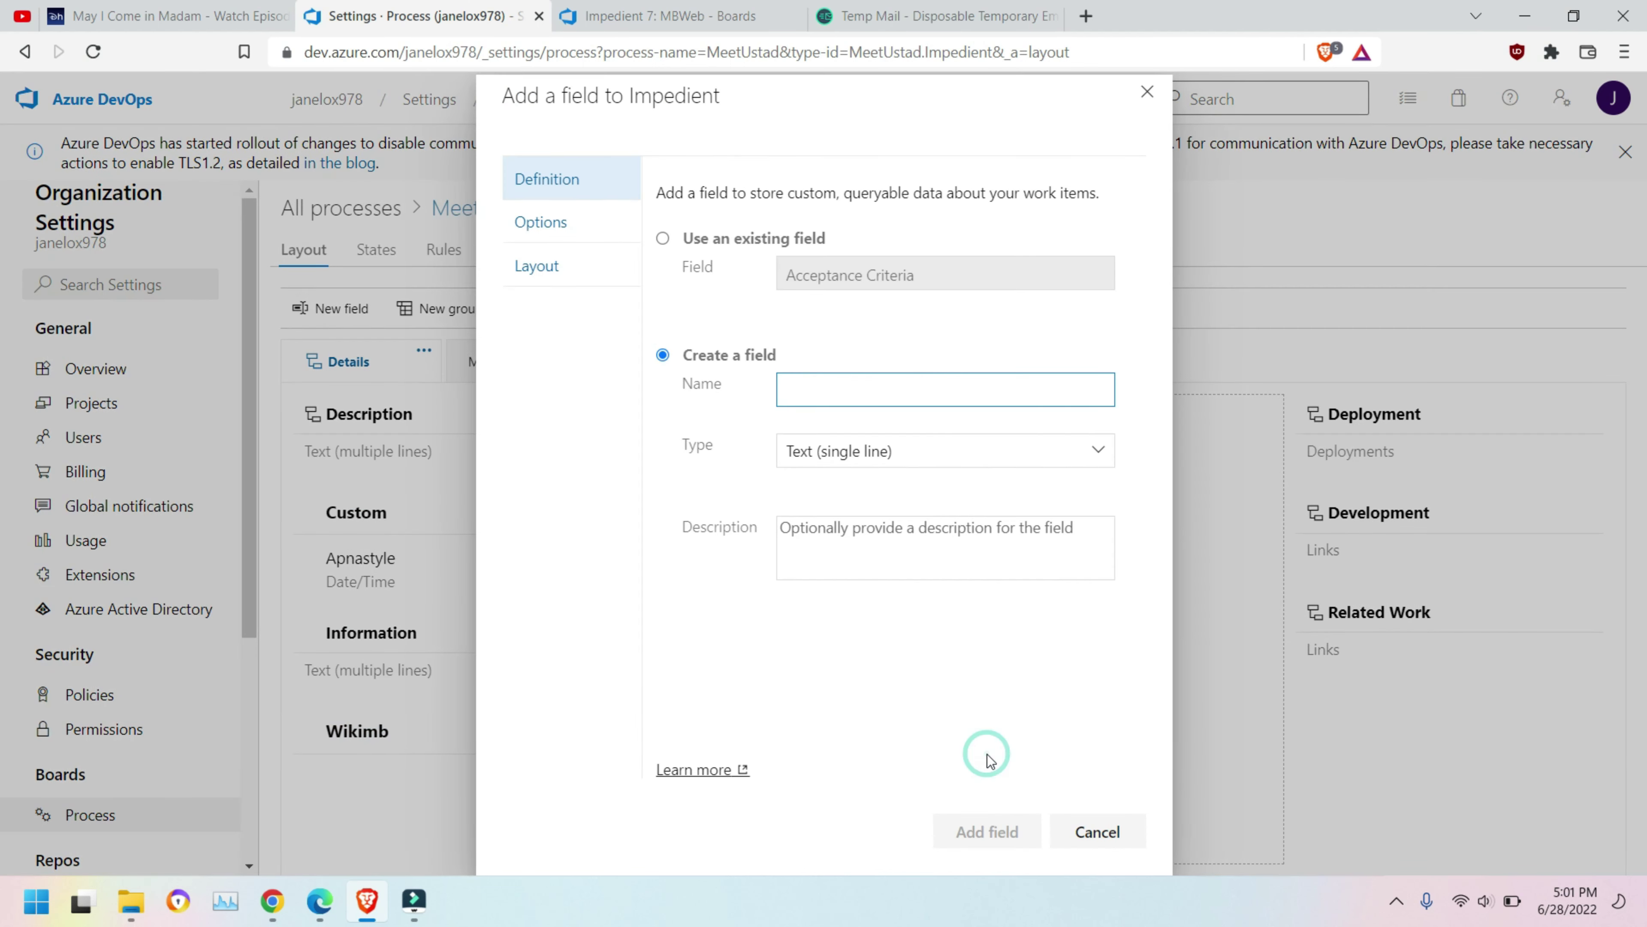
pyautogui.write('sfdghjk')
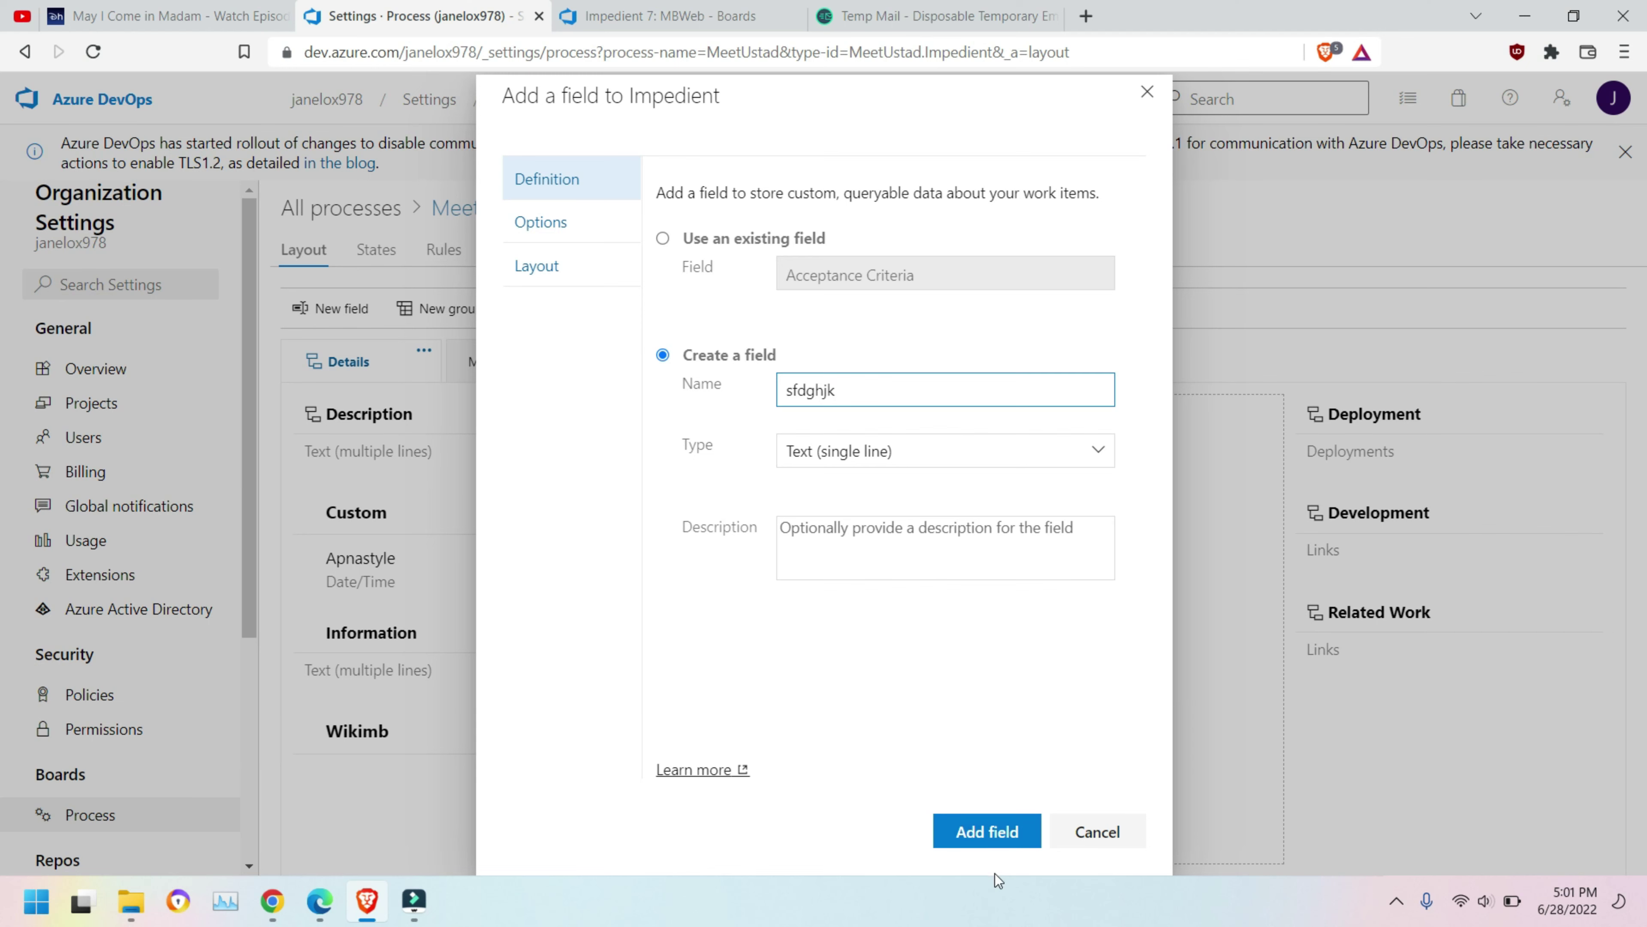
pyautogui.click(985, 838)
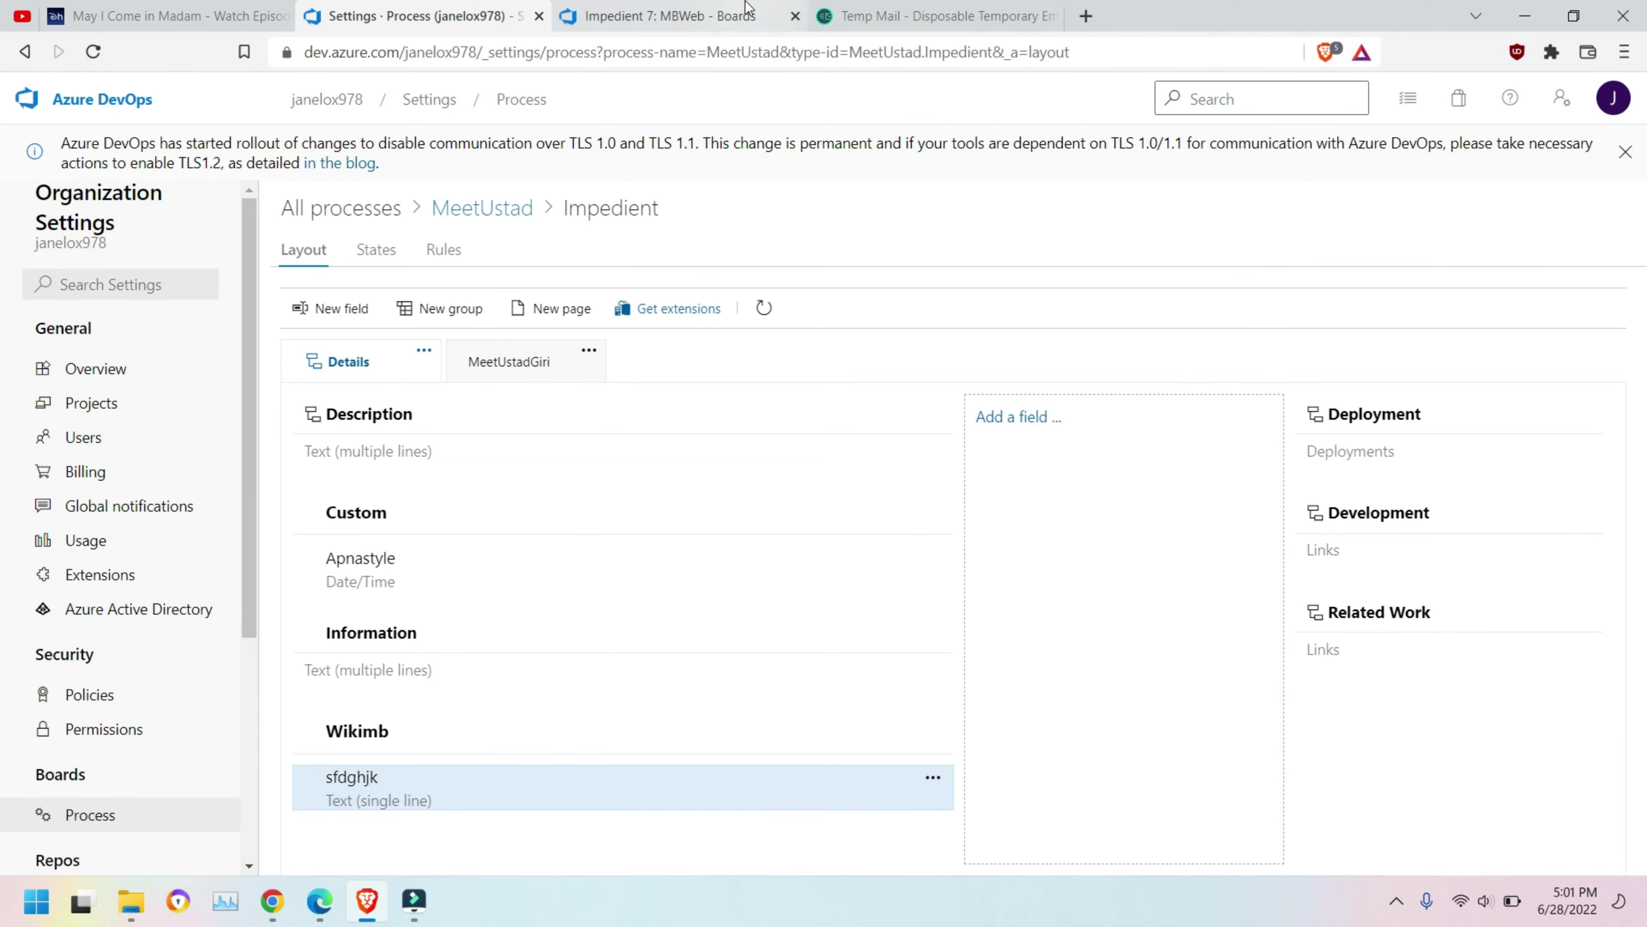
# Reload the MBWeb work item and check the sfdghjk input under the Wikimb group.
pyautogui.click(746, 9)
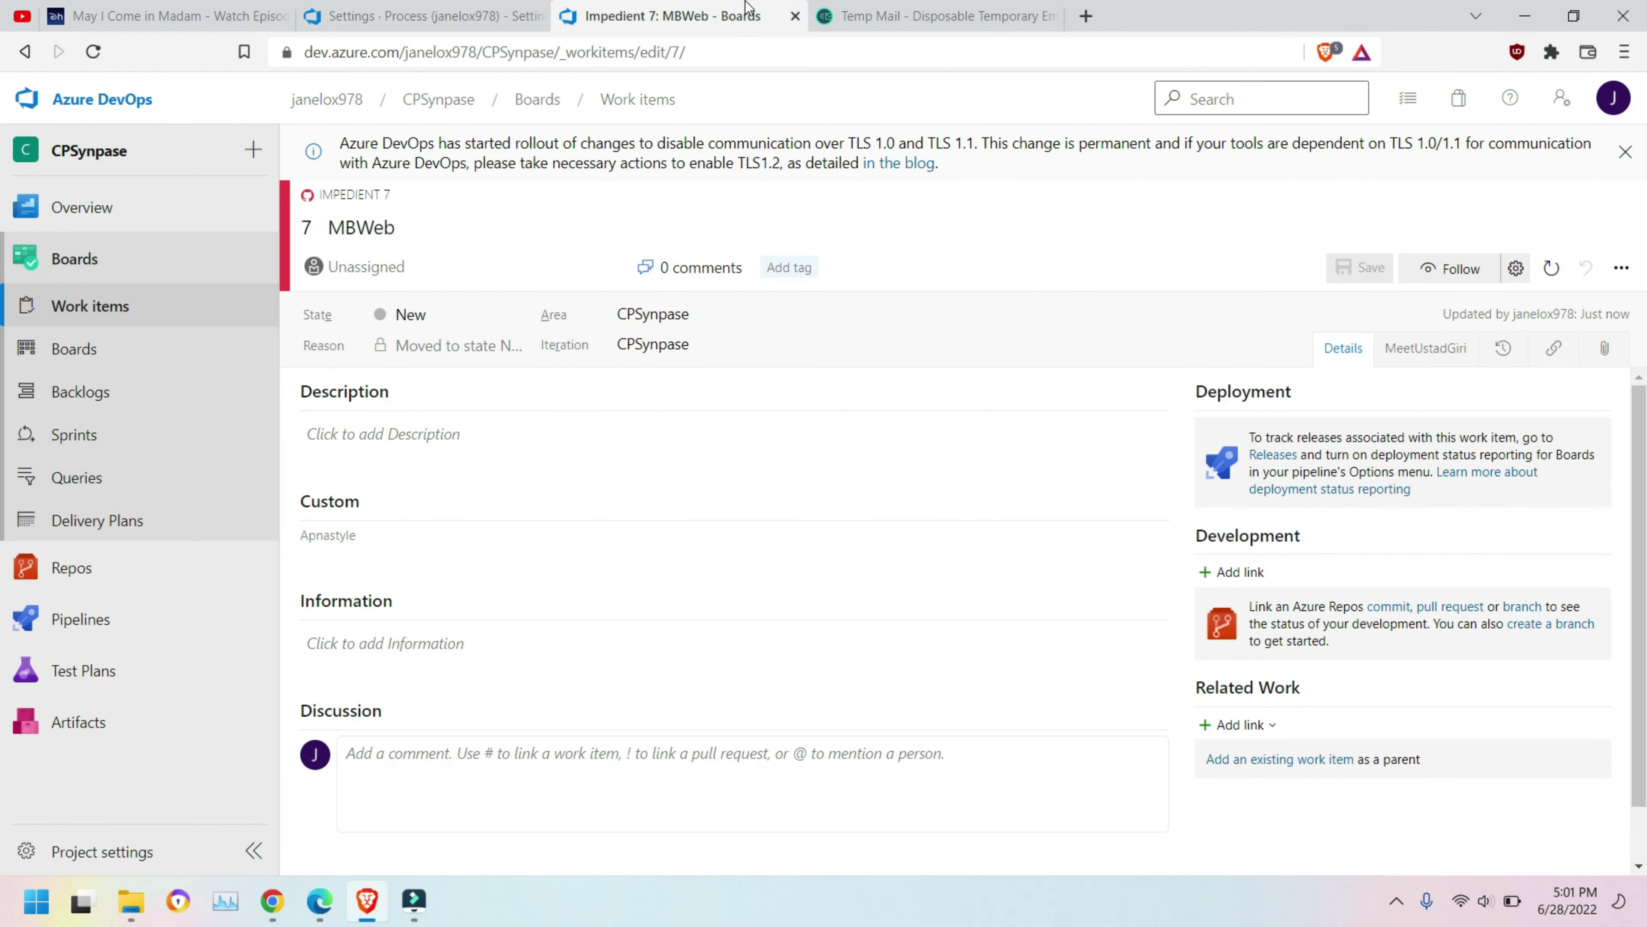
pyautogui.click(92, 52)
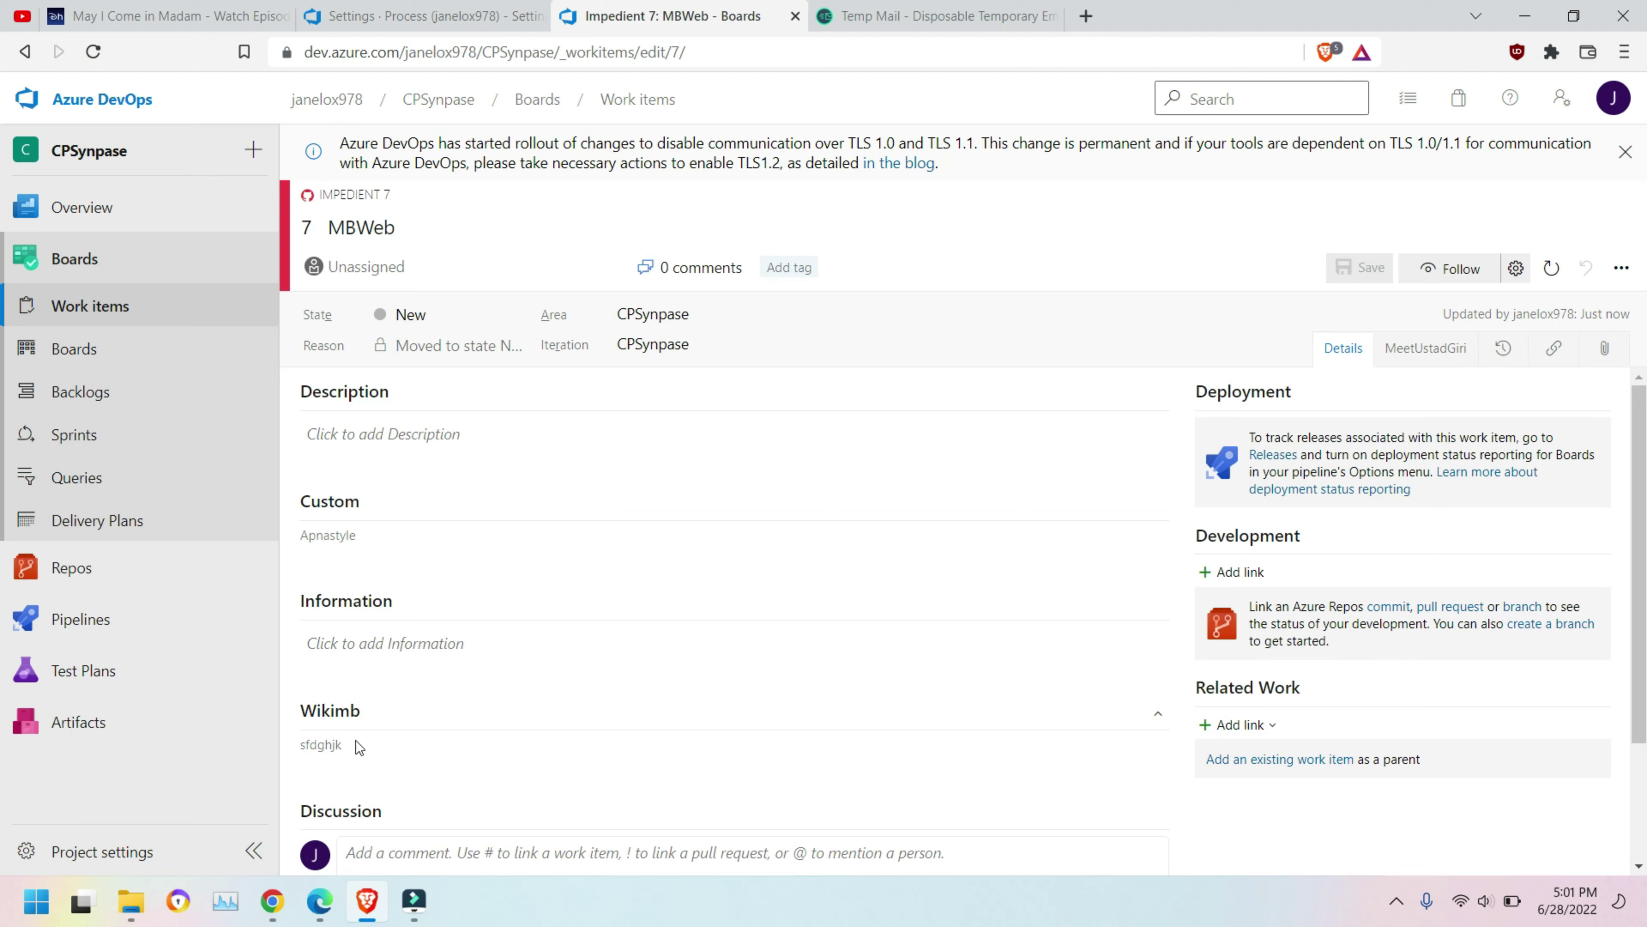
pyautogui.click(327, 744)
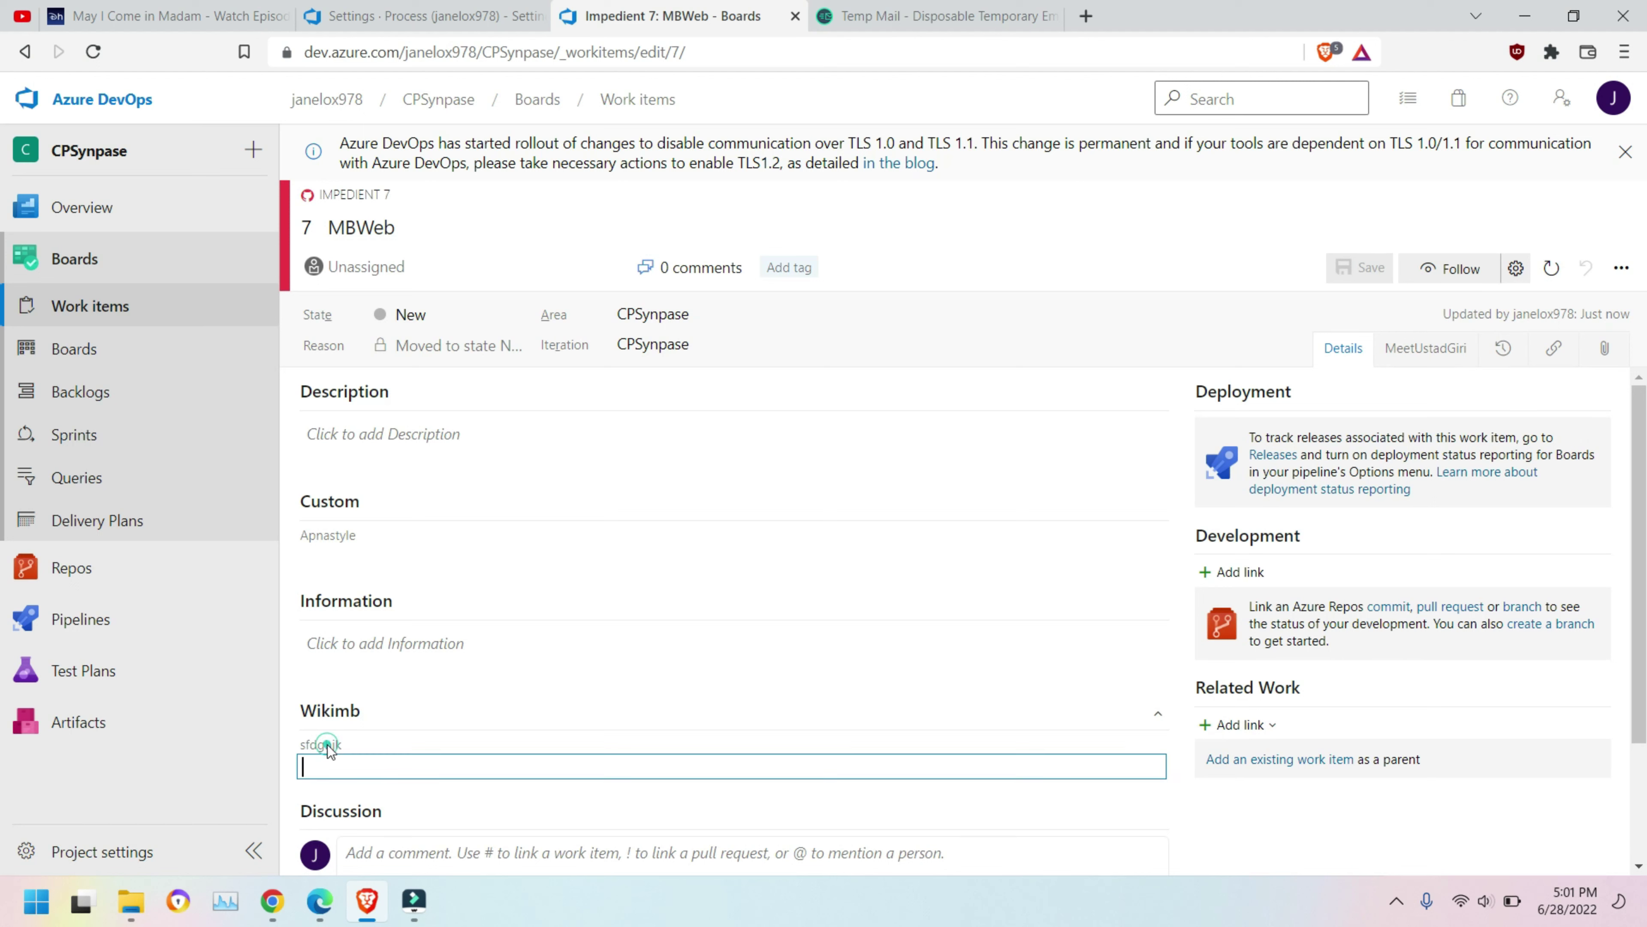
pyautogui.click(369, 766)
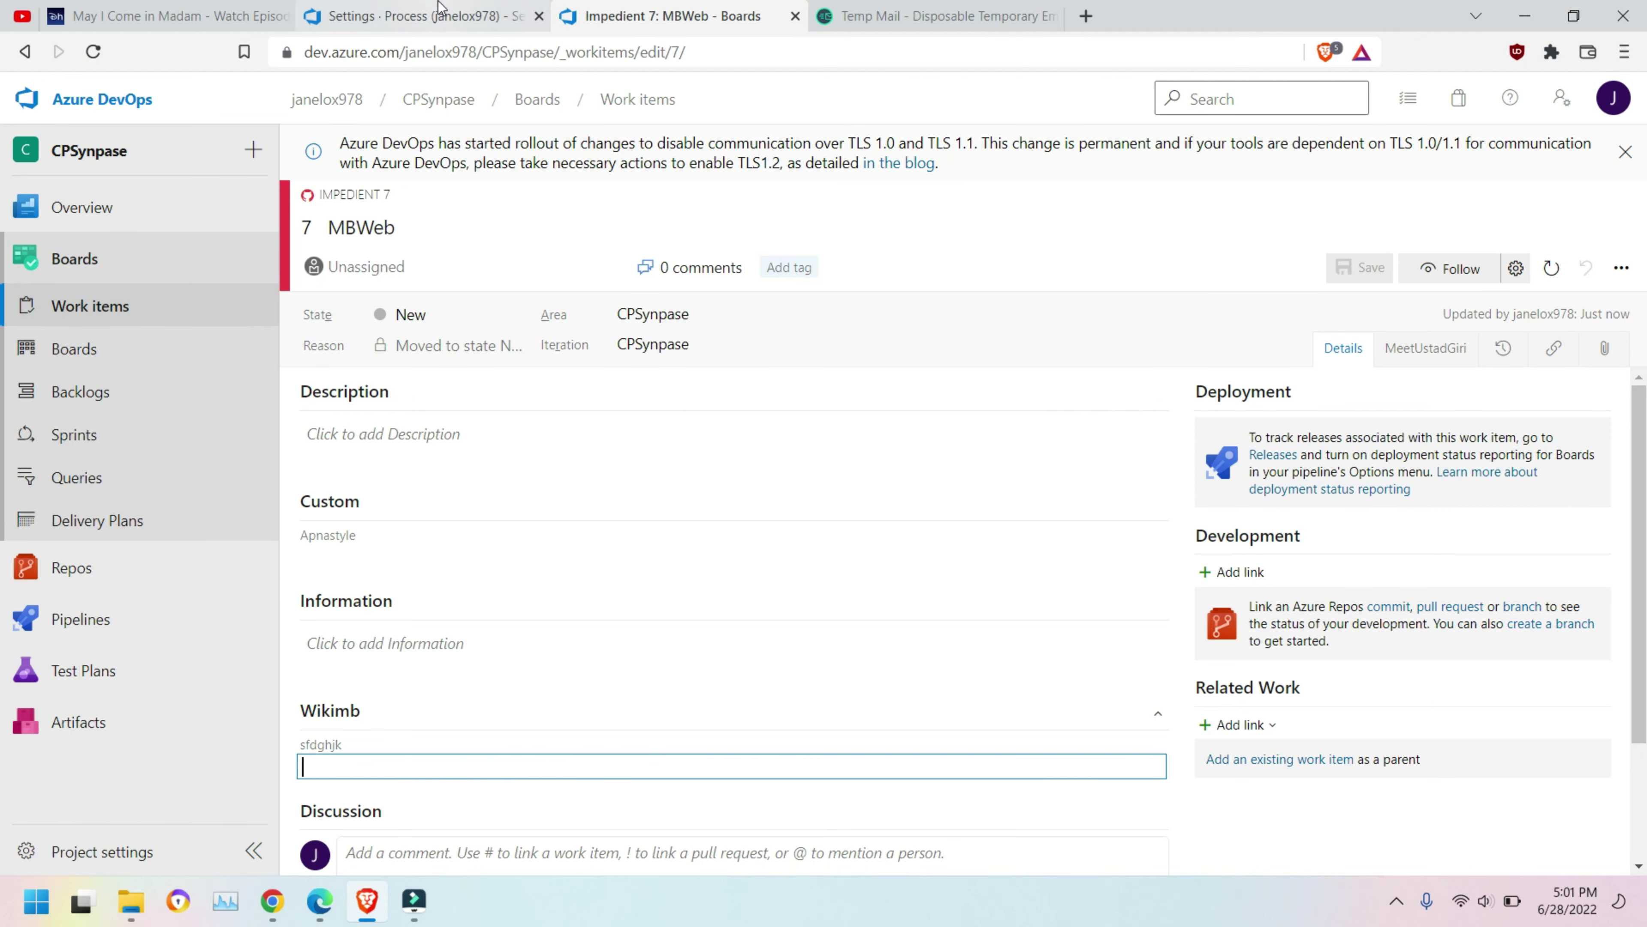
# Move the Custom group up above Description on the Details page of the Impedient layout.
pyautogui.click(441, 15)
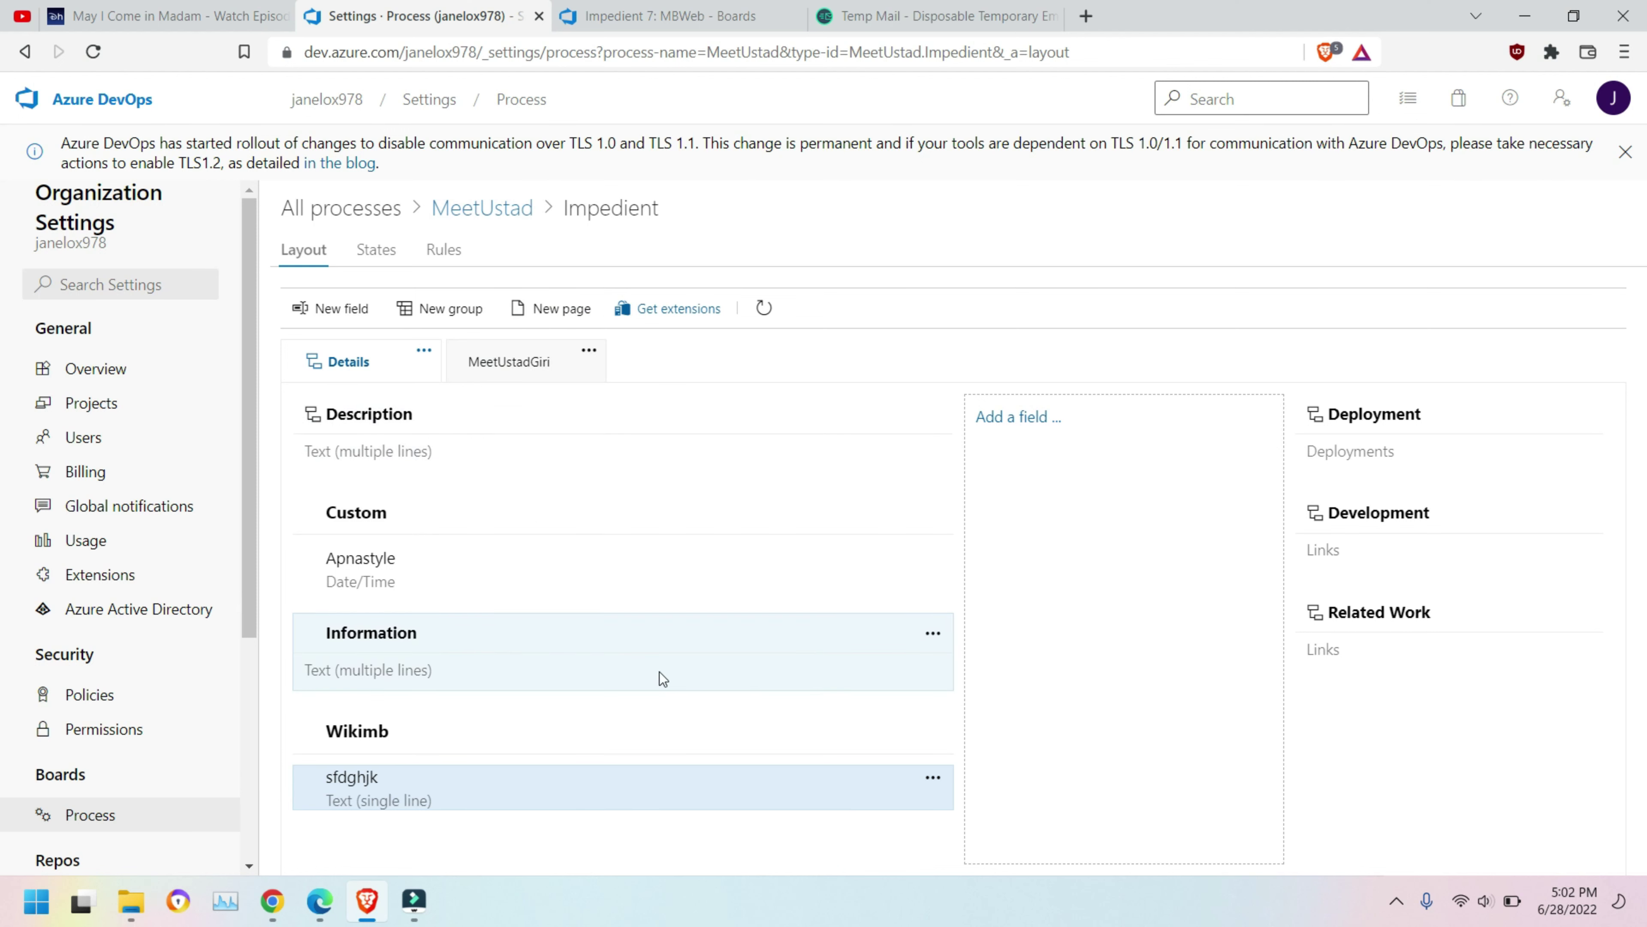
pyautogui.click(934, 635)
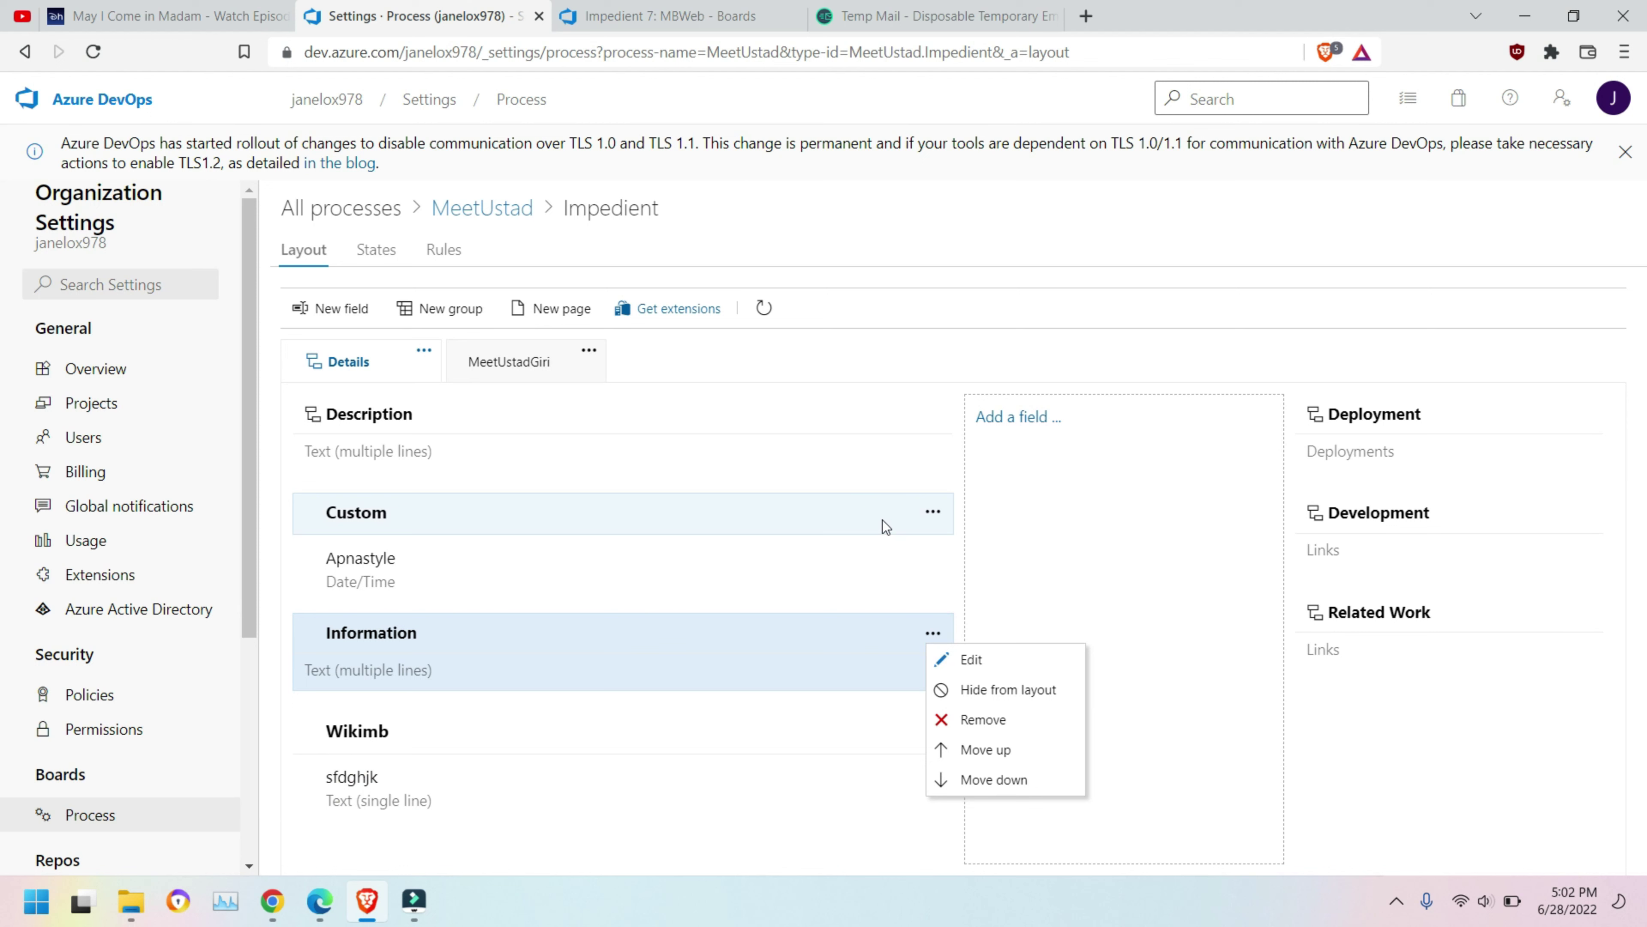
pyautogui.click(932, 516)
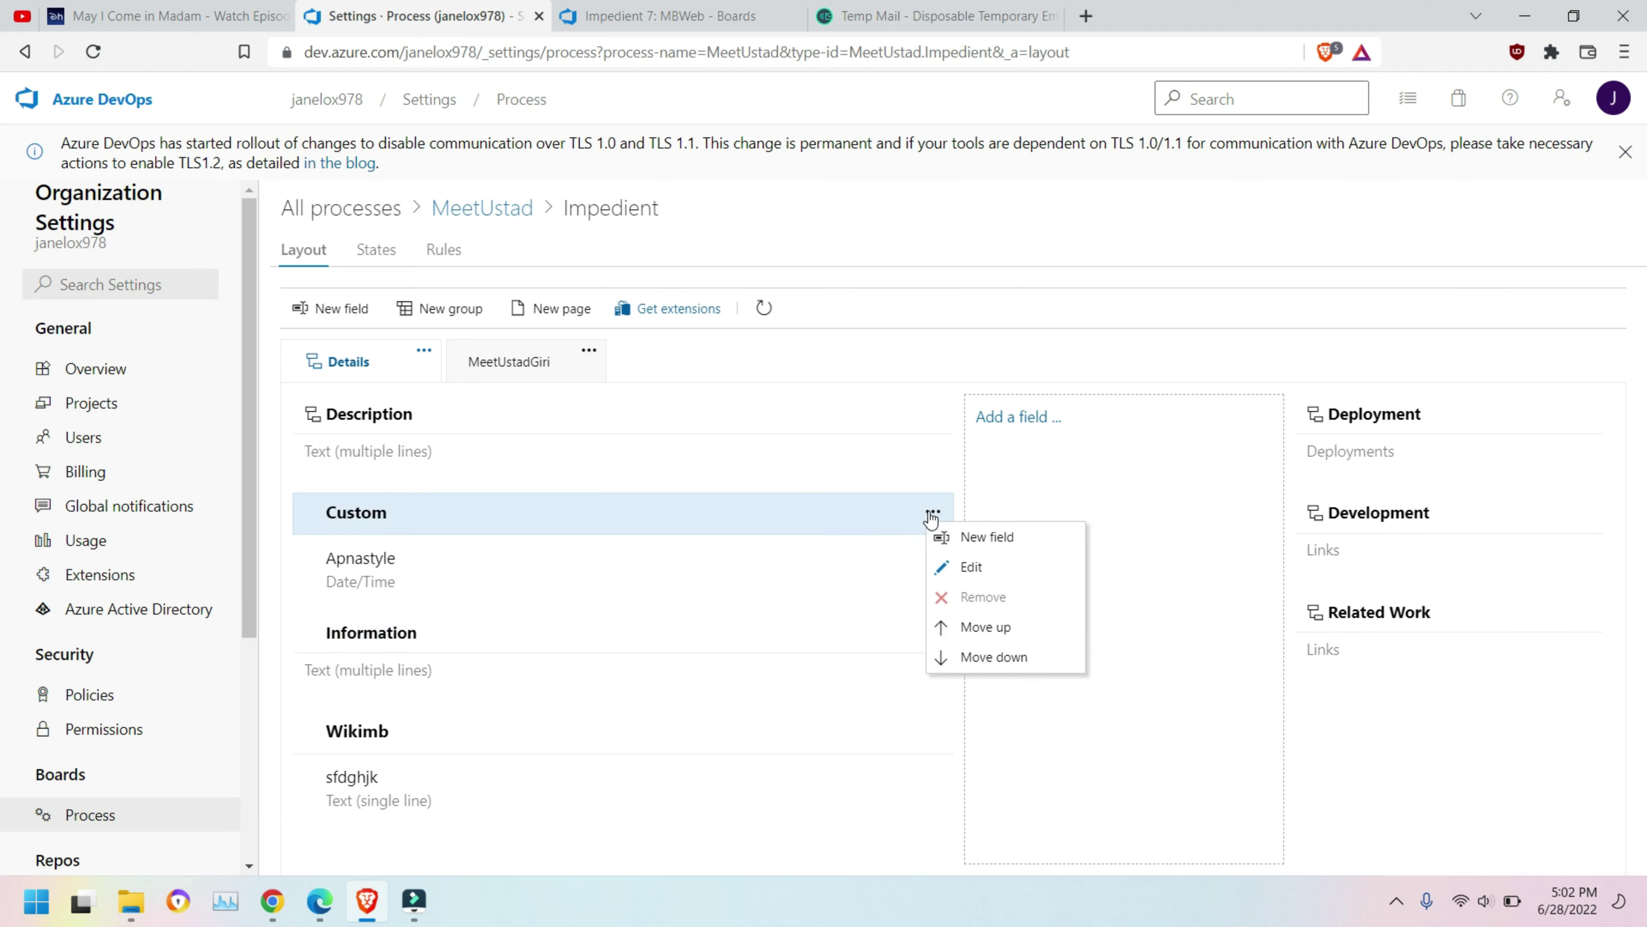
pyautogui.click(985, 628)
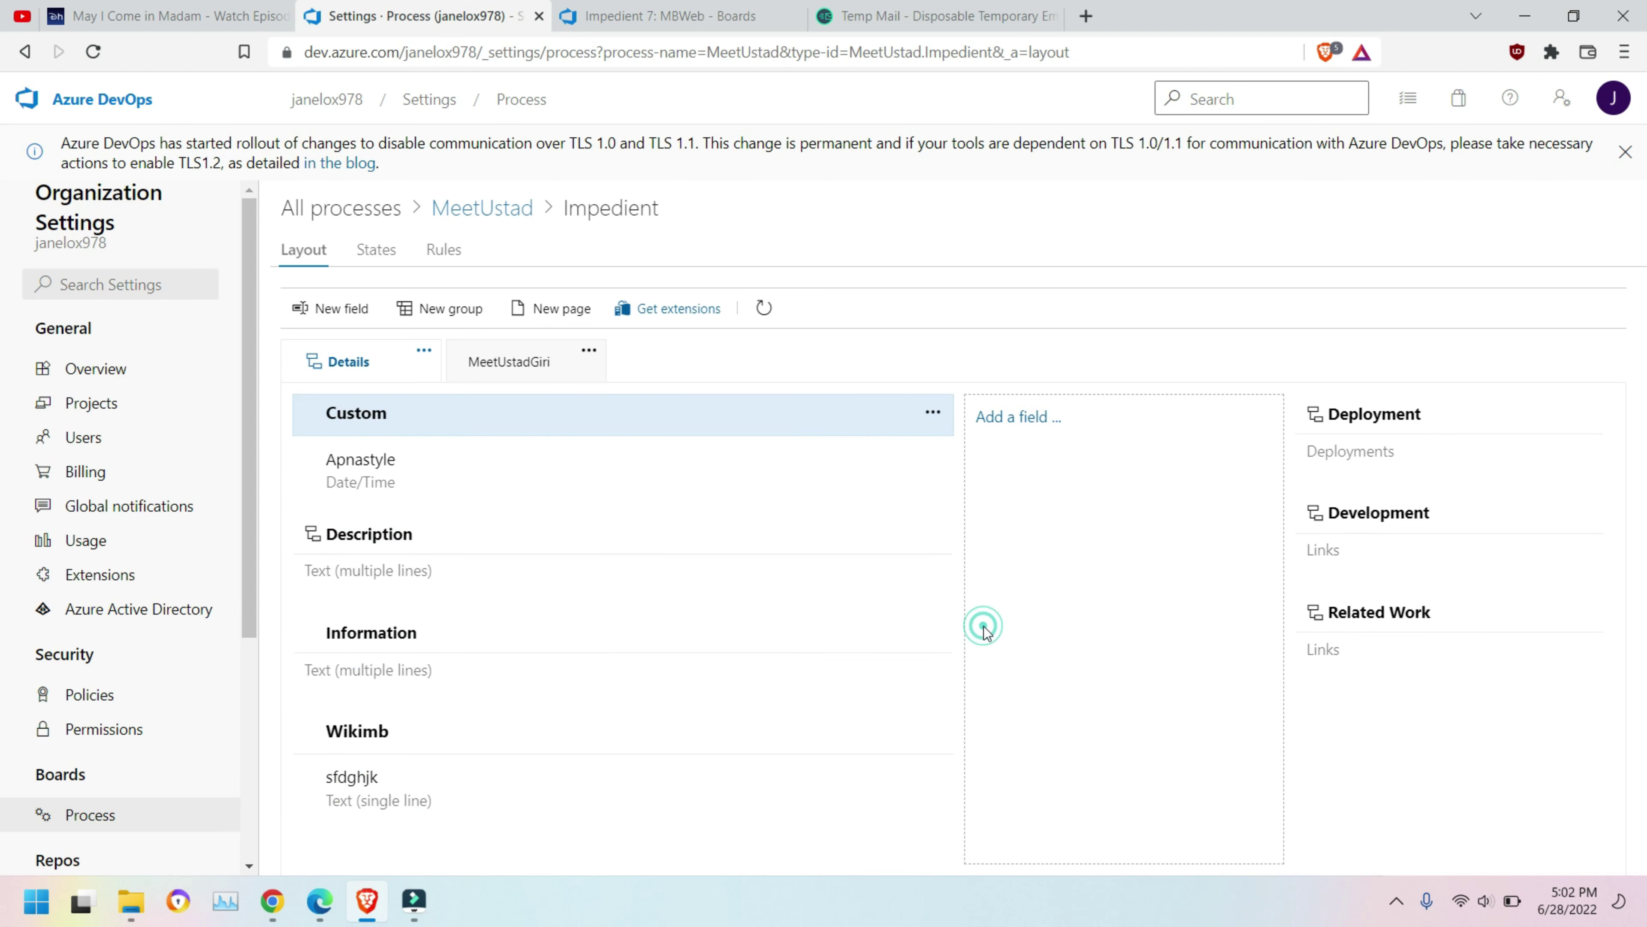
# Reload the MBWeb work item to check the order of its groups, and return to the Impedient layout settings.
pyautogui.click(655, 15)
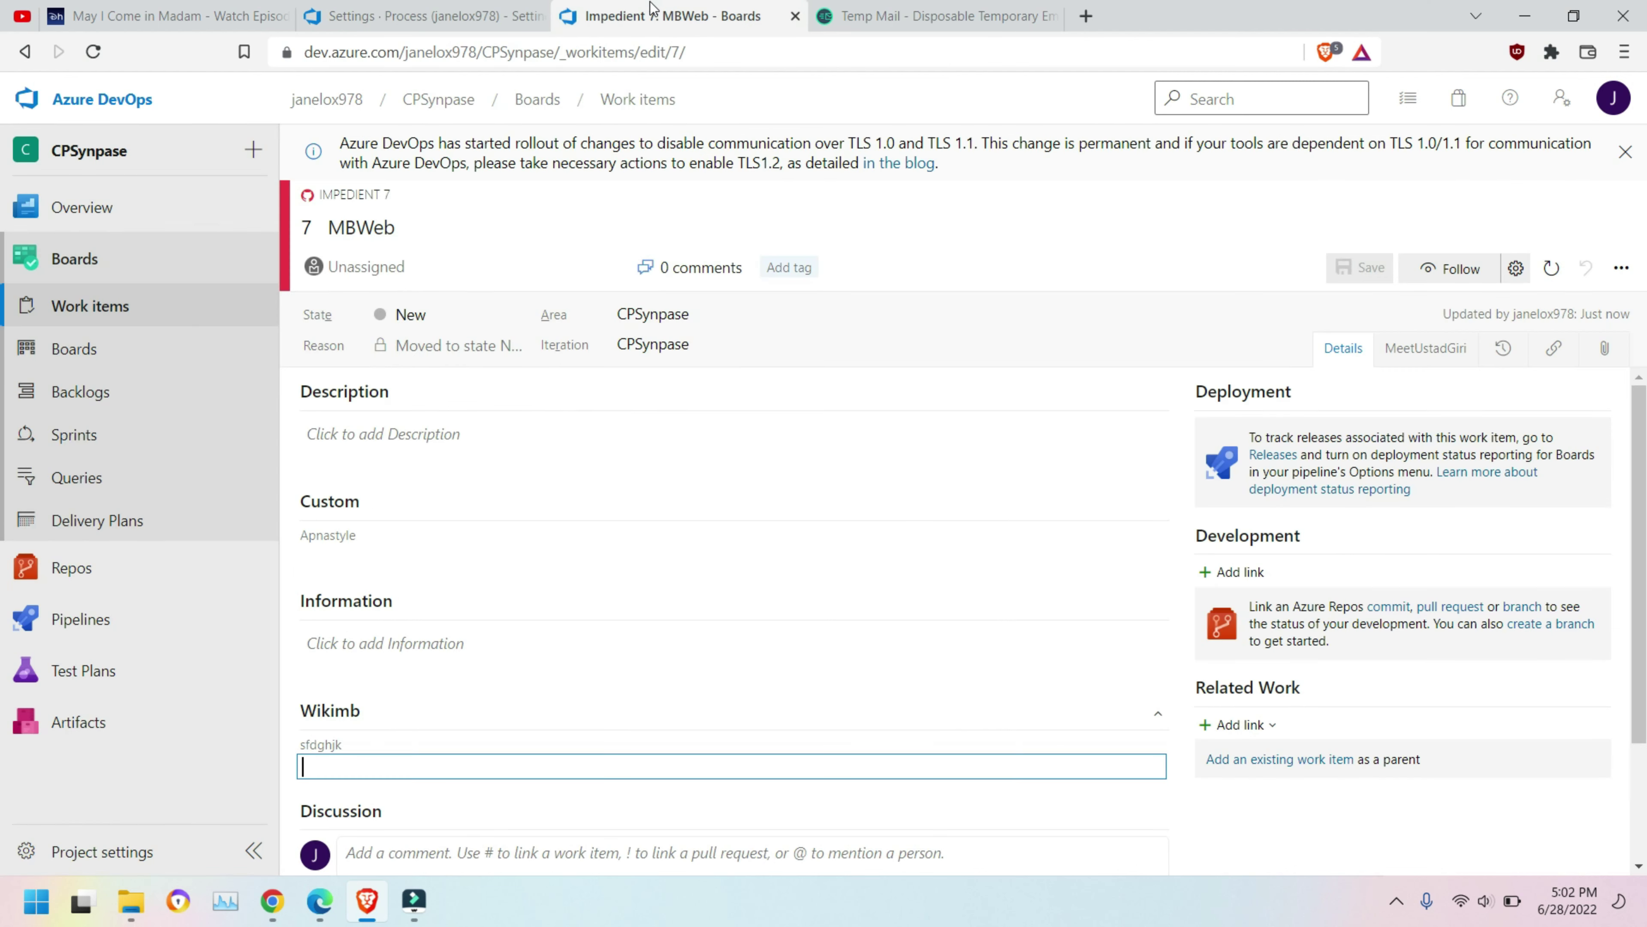
pyautogui.click(92, 52)
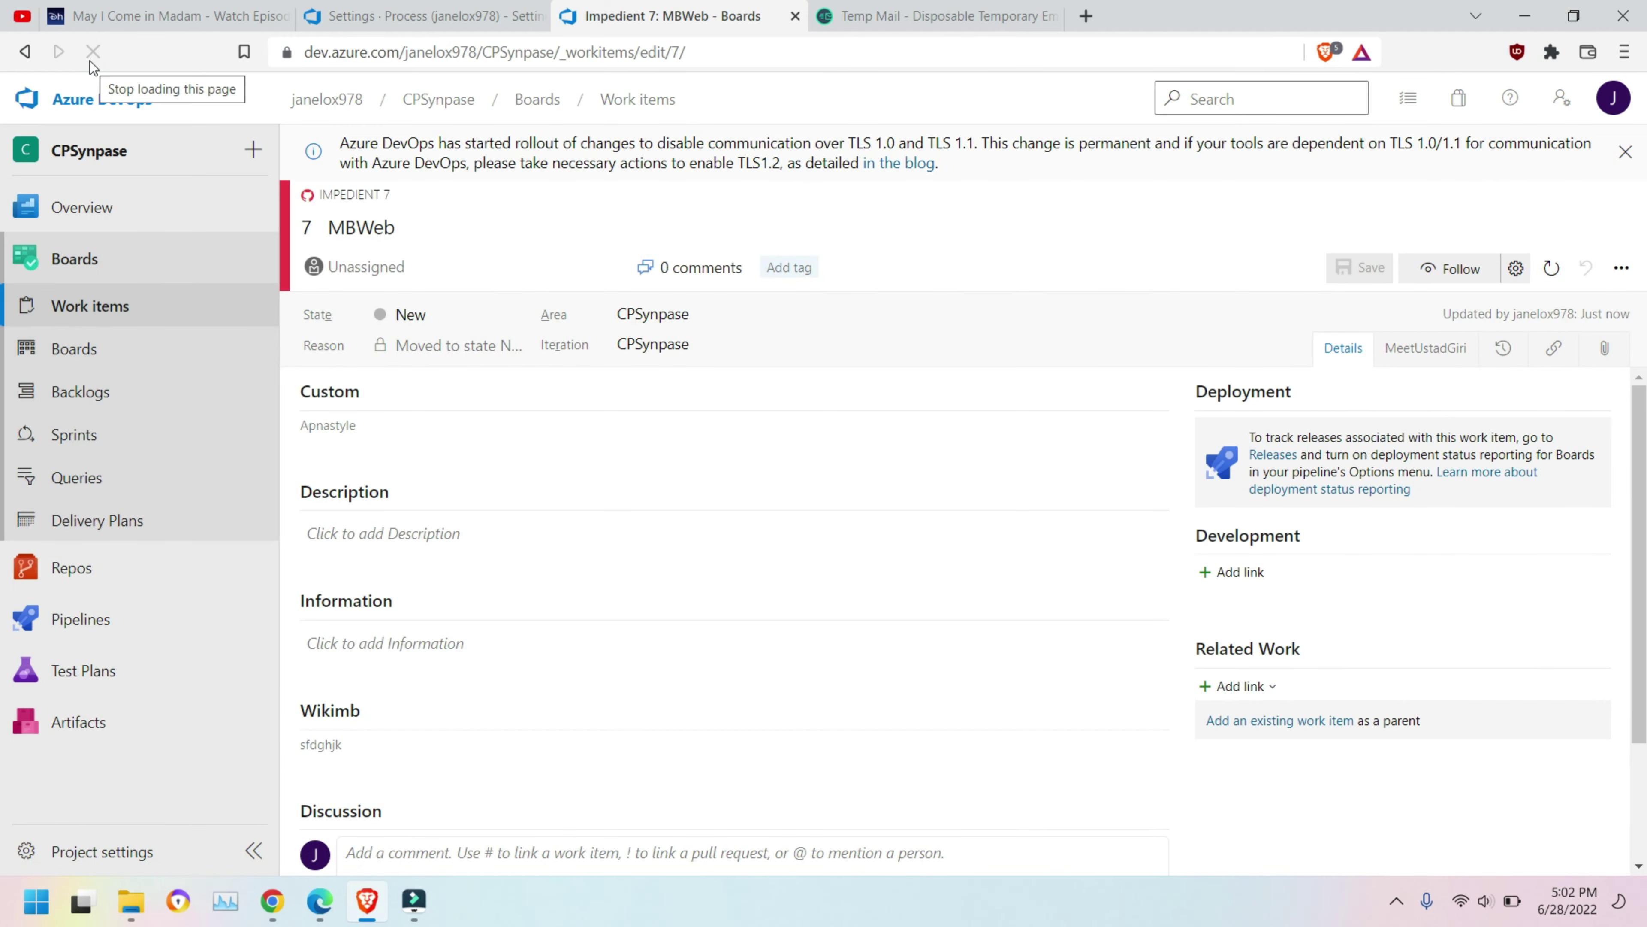
pyautogui.hotkey('ctrl', 'shift', 'Tab')
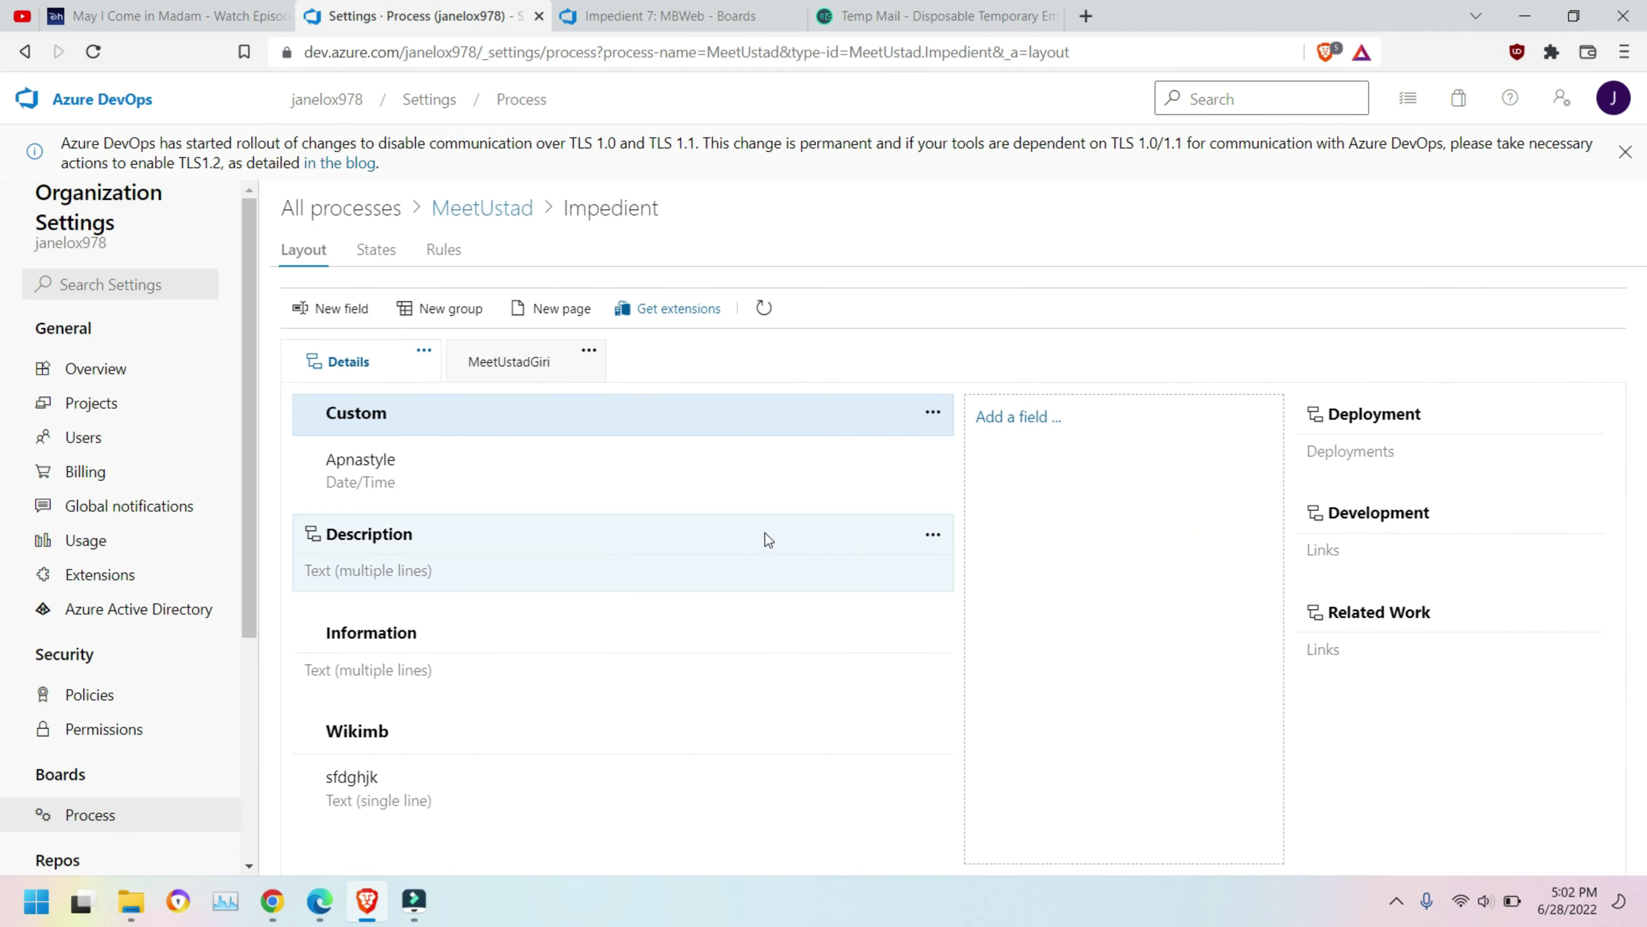
# Remove the Information field from the form layout and the Impedient work item type, confirming the removal.
pyautogui.click(933, 534)
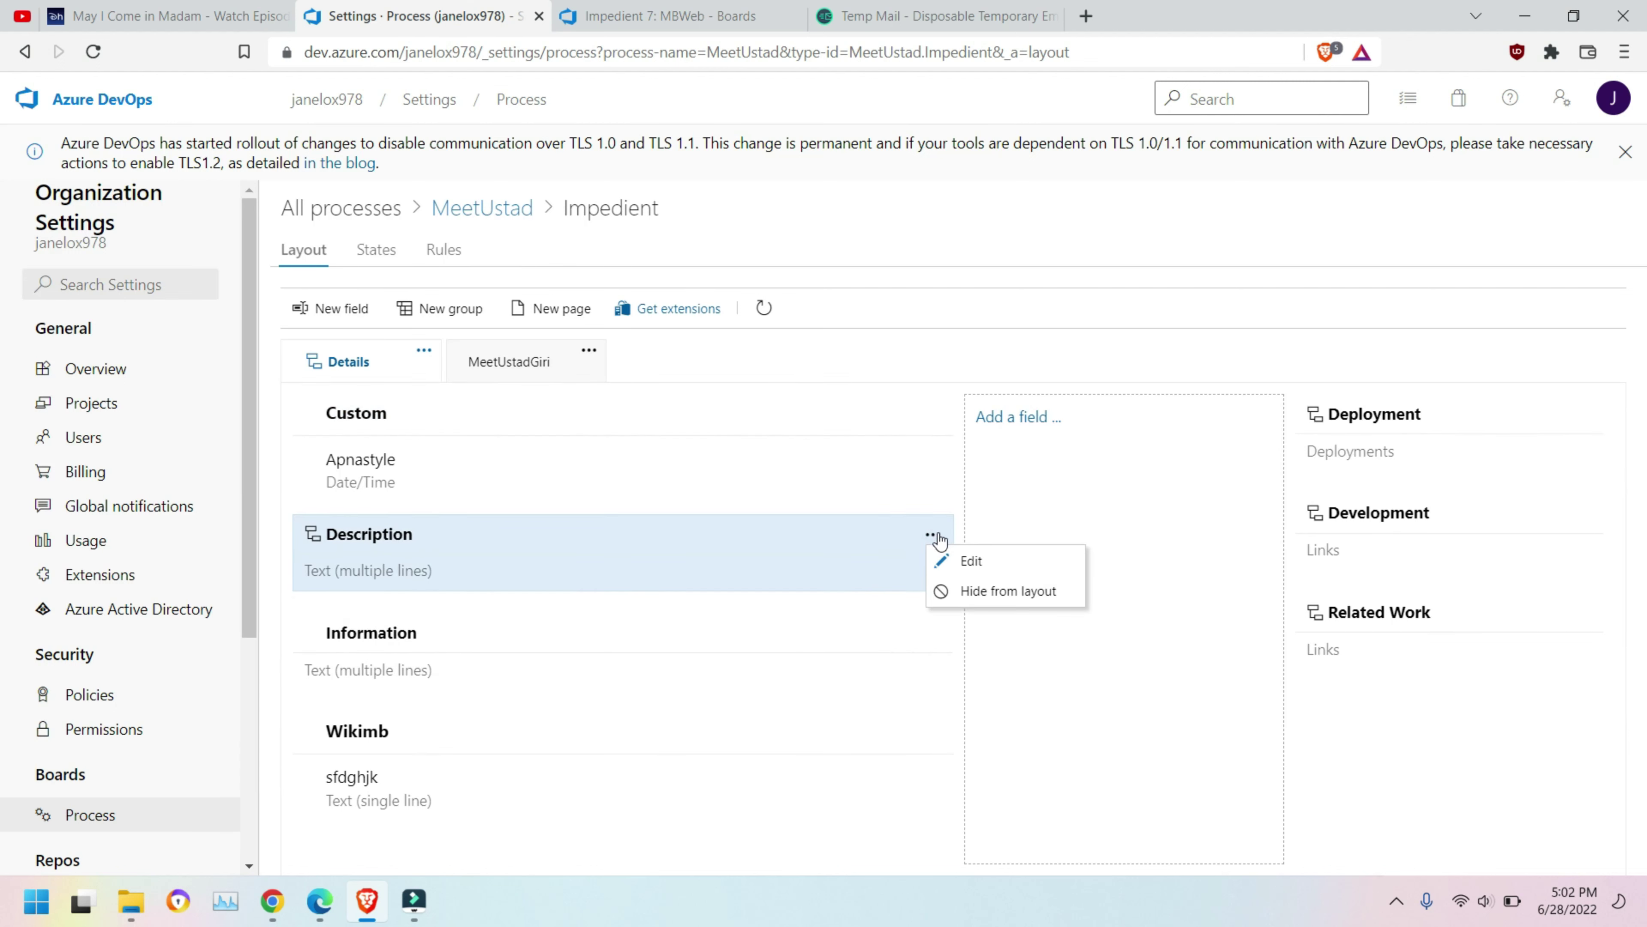
pyautogui.click(1045, 677)
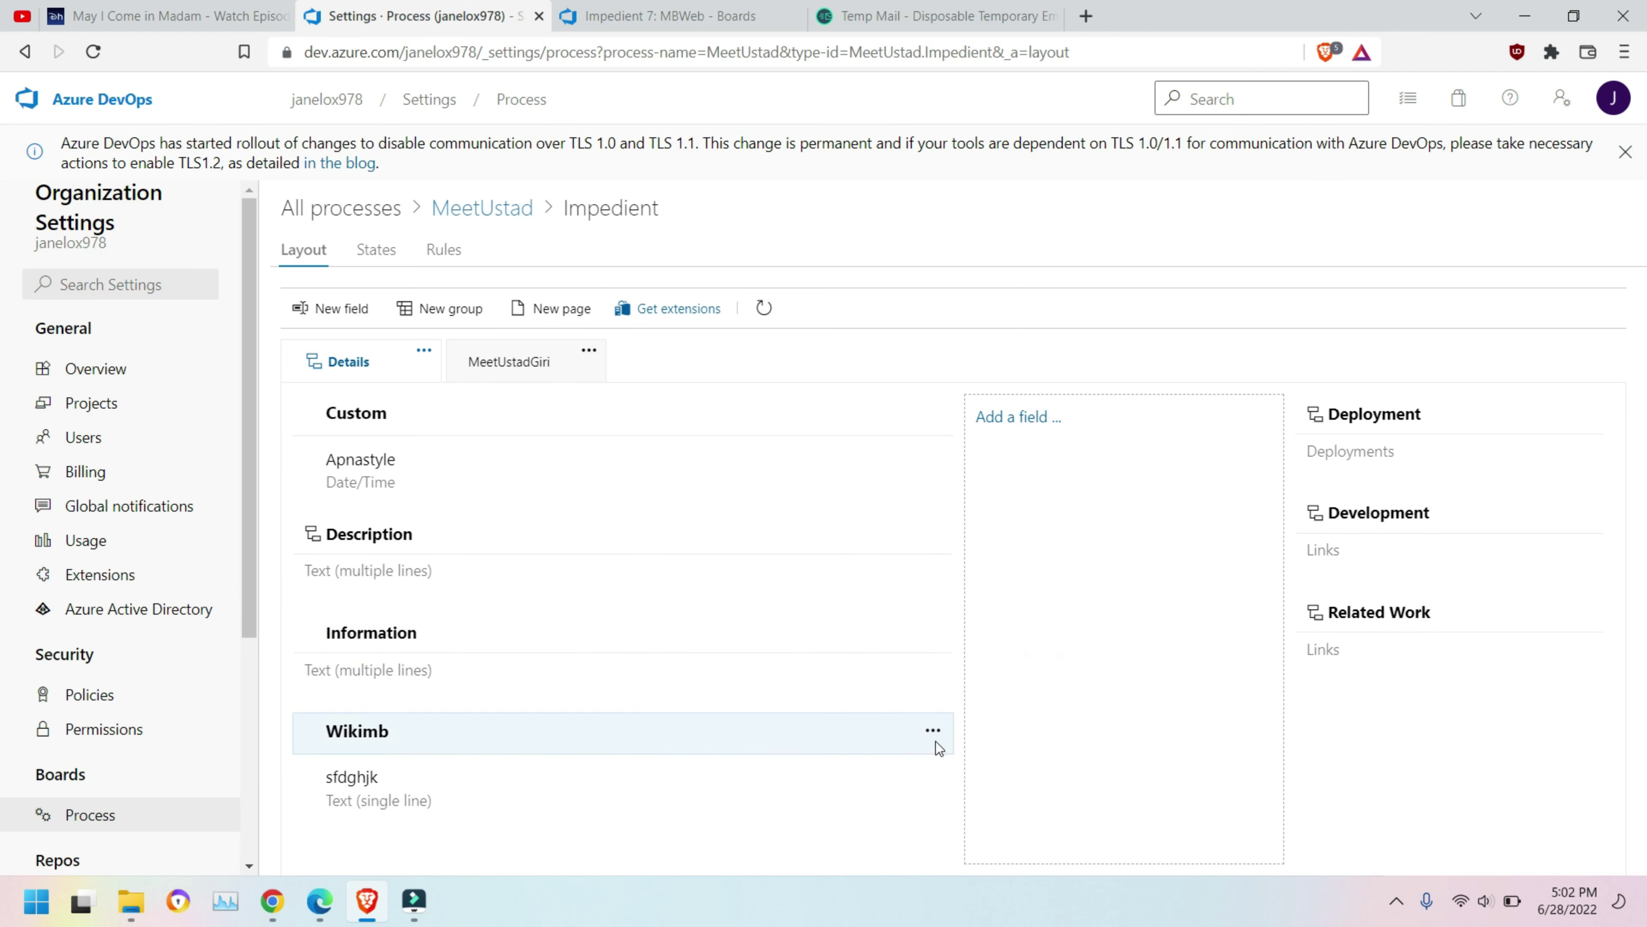
pyautogui.click(932, 635)
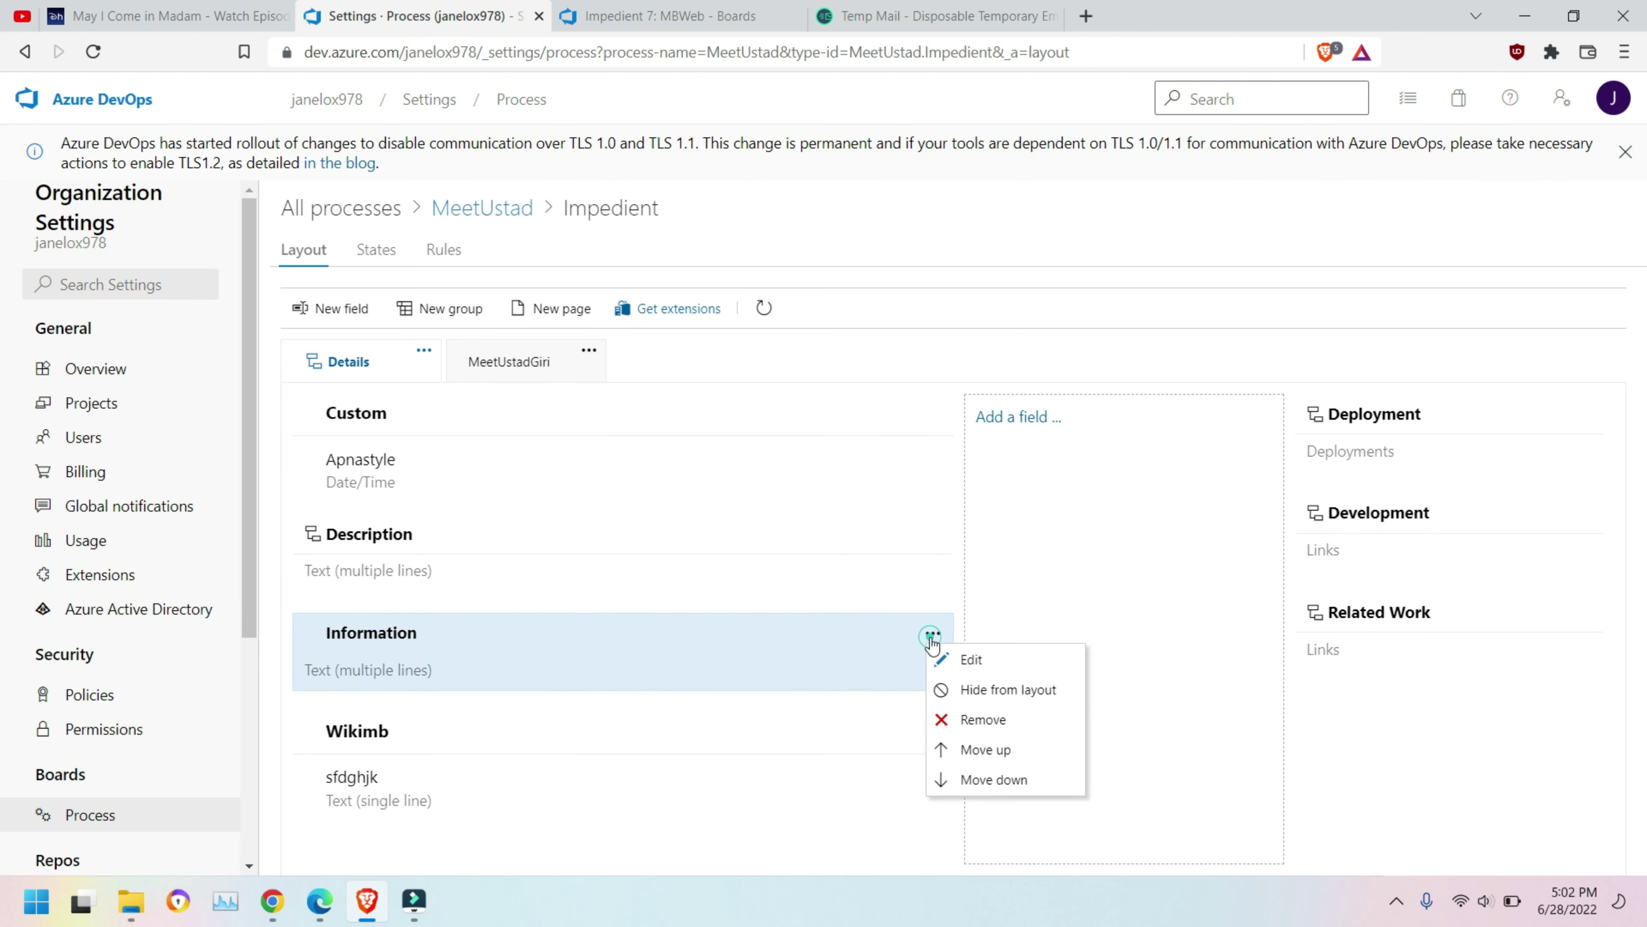
pyautogui.click(983, 725)
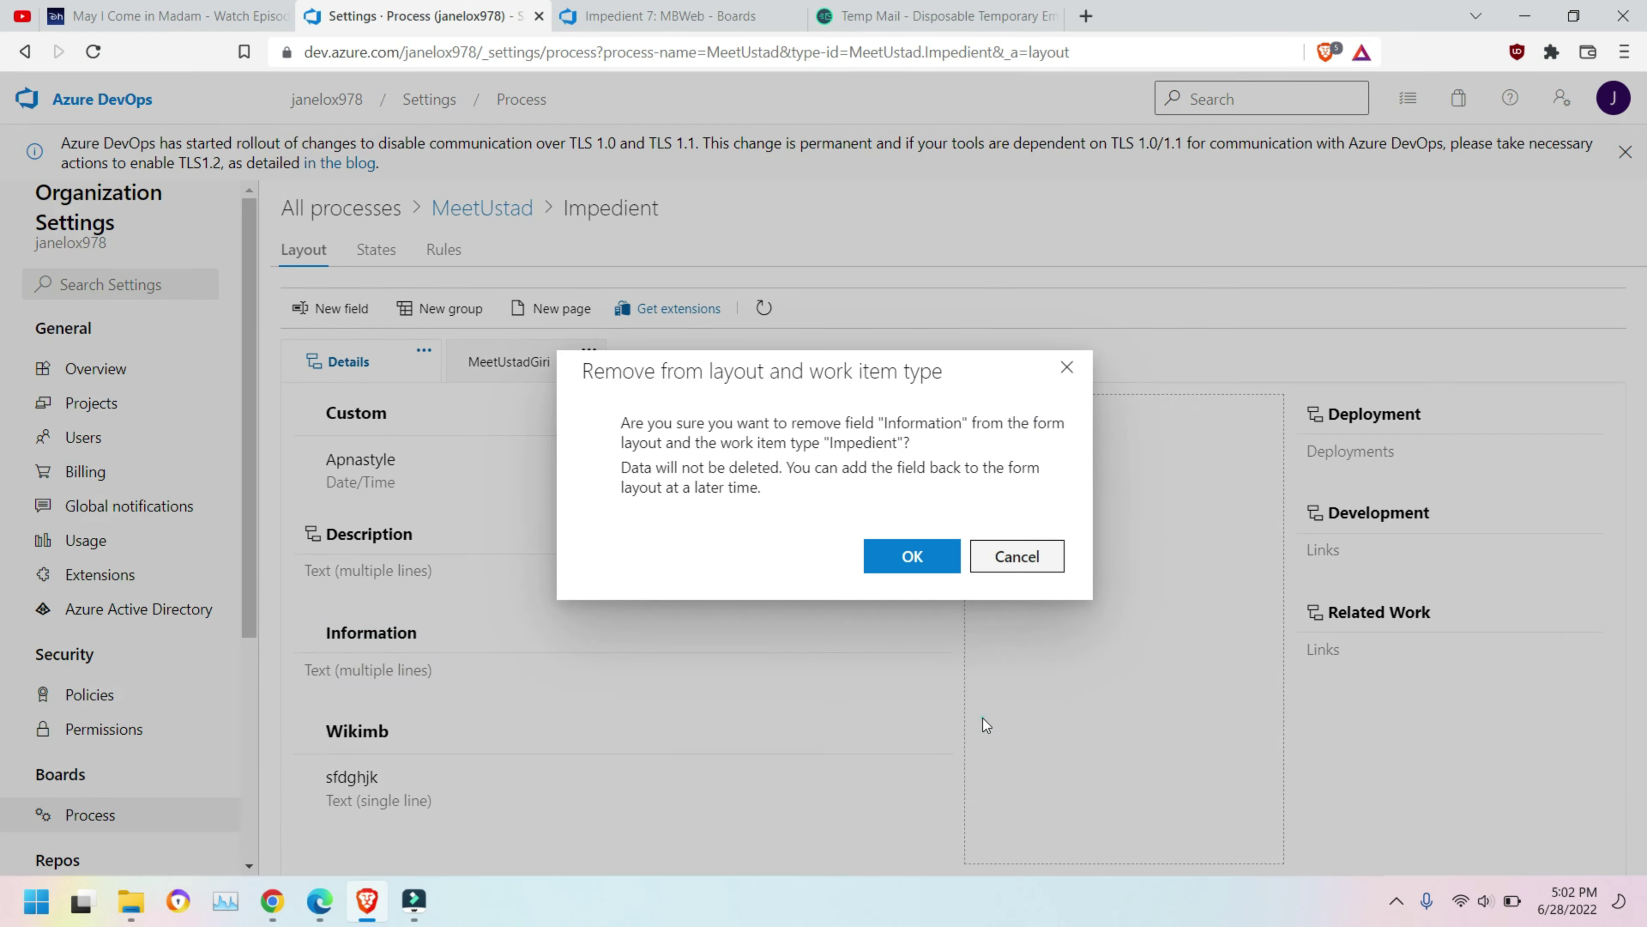
pyautogui.click(912, 556)
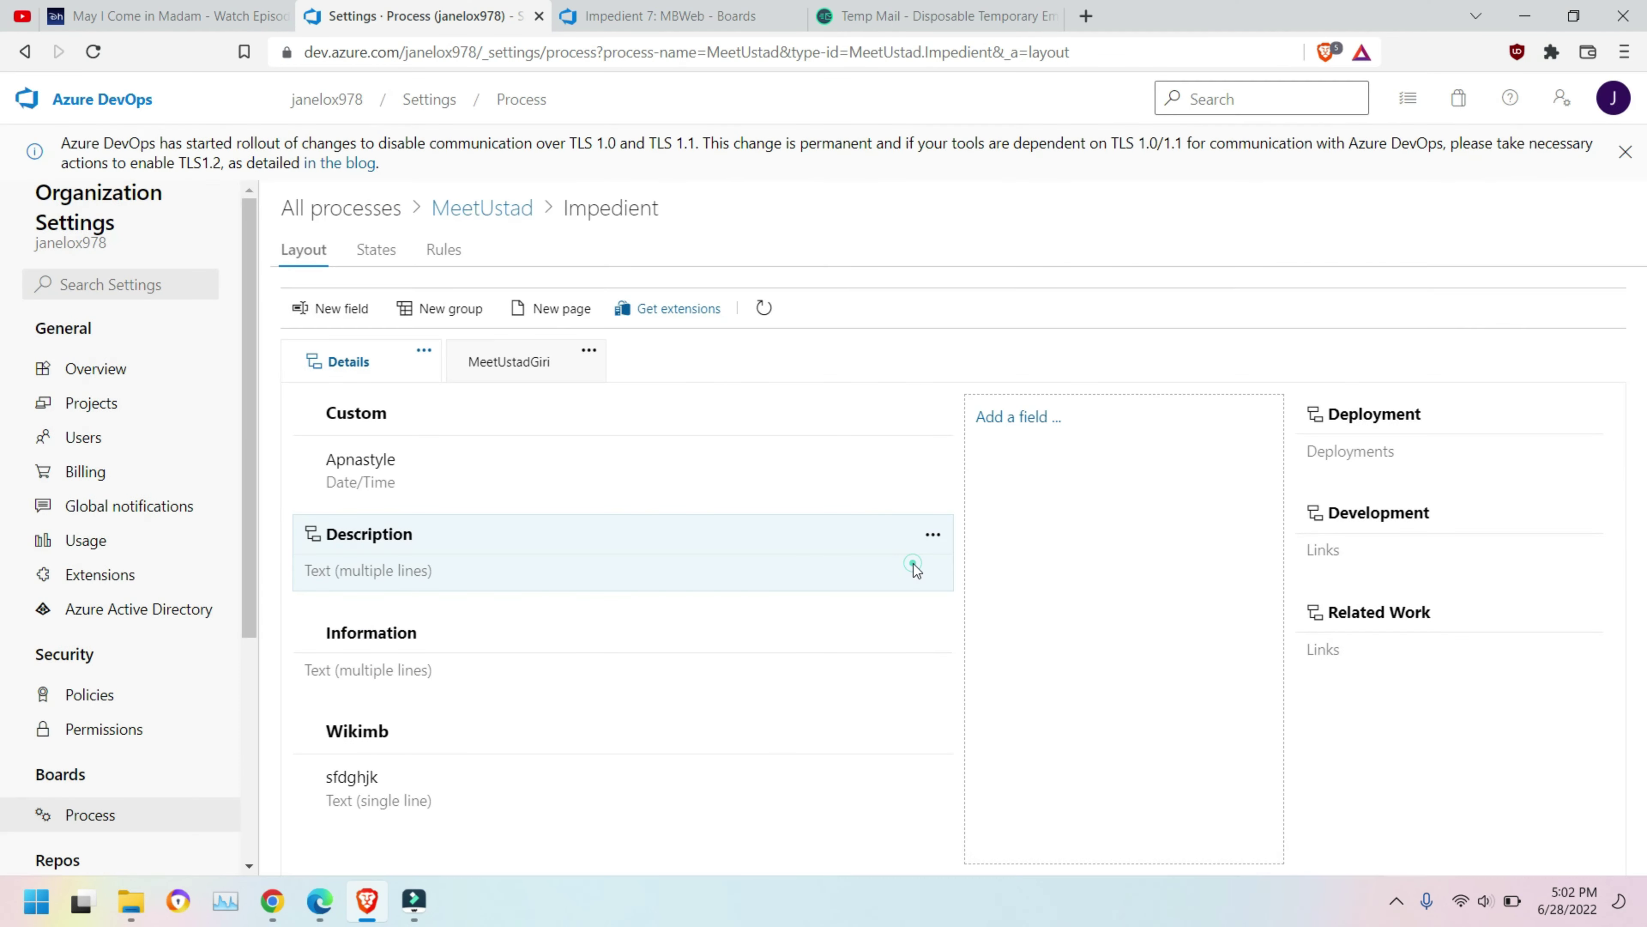
# Reload the MBWeb work item to check its Details page without the Information field.
pyautogui.click(675, 13)
pyautogui.click(98, 50)
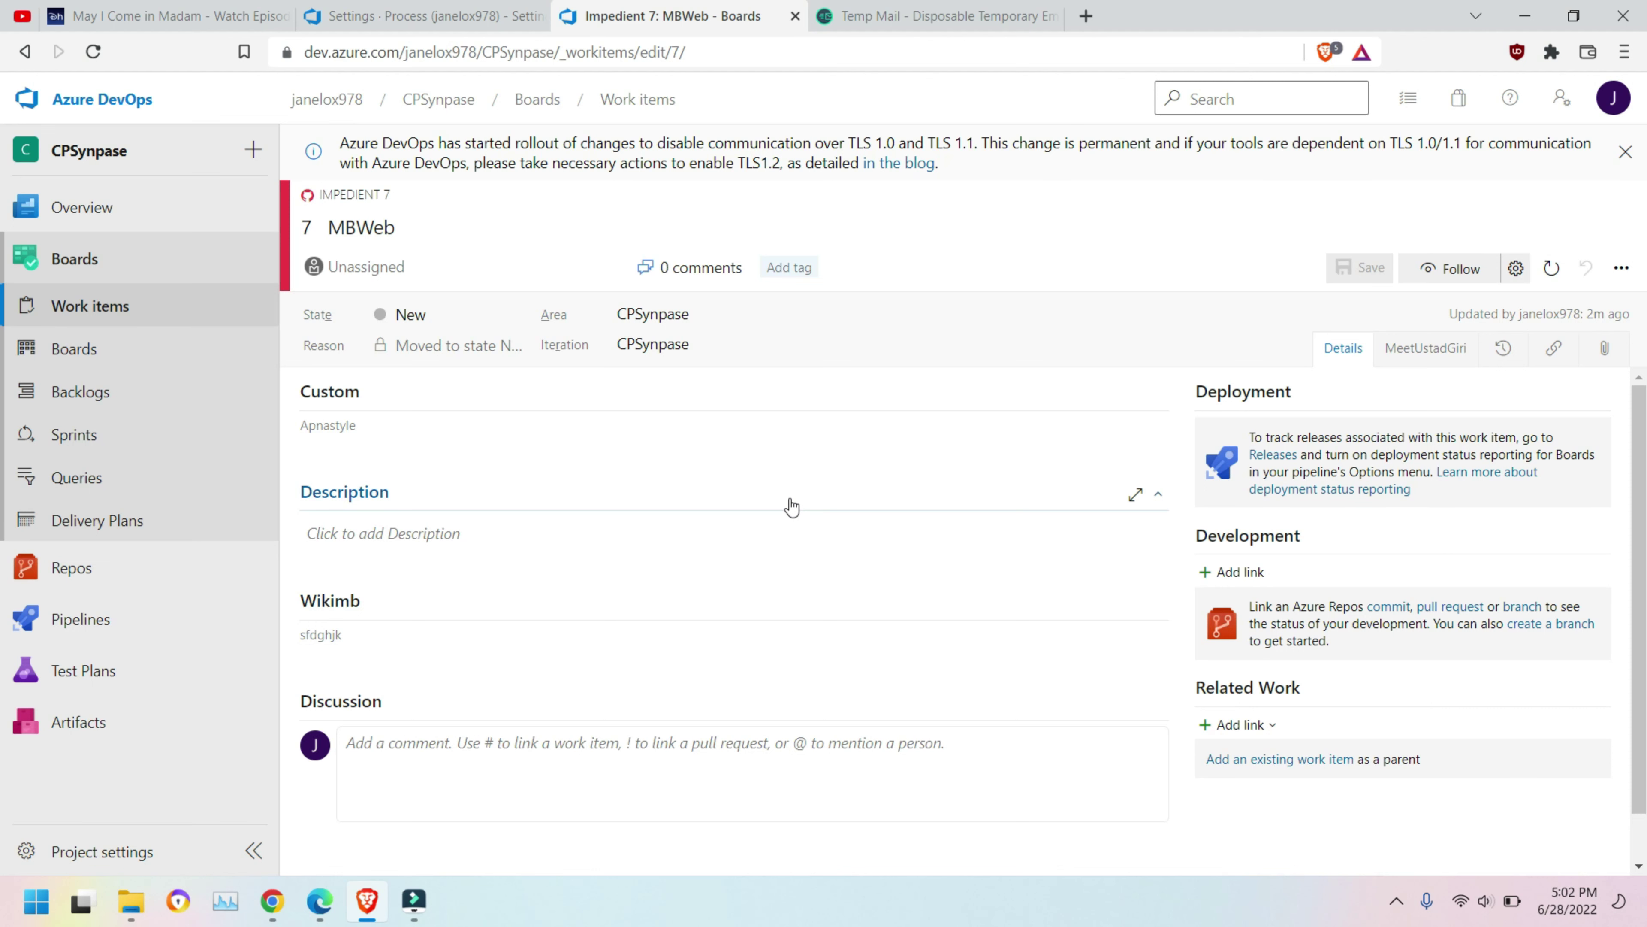
# Return to the Impedient layout settings and try to move the MeetUstadGiri page ahead of the Details page.
pyautogui.click(363, 14)
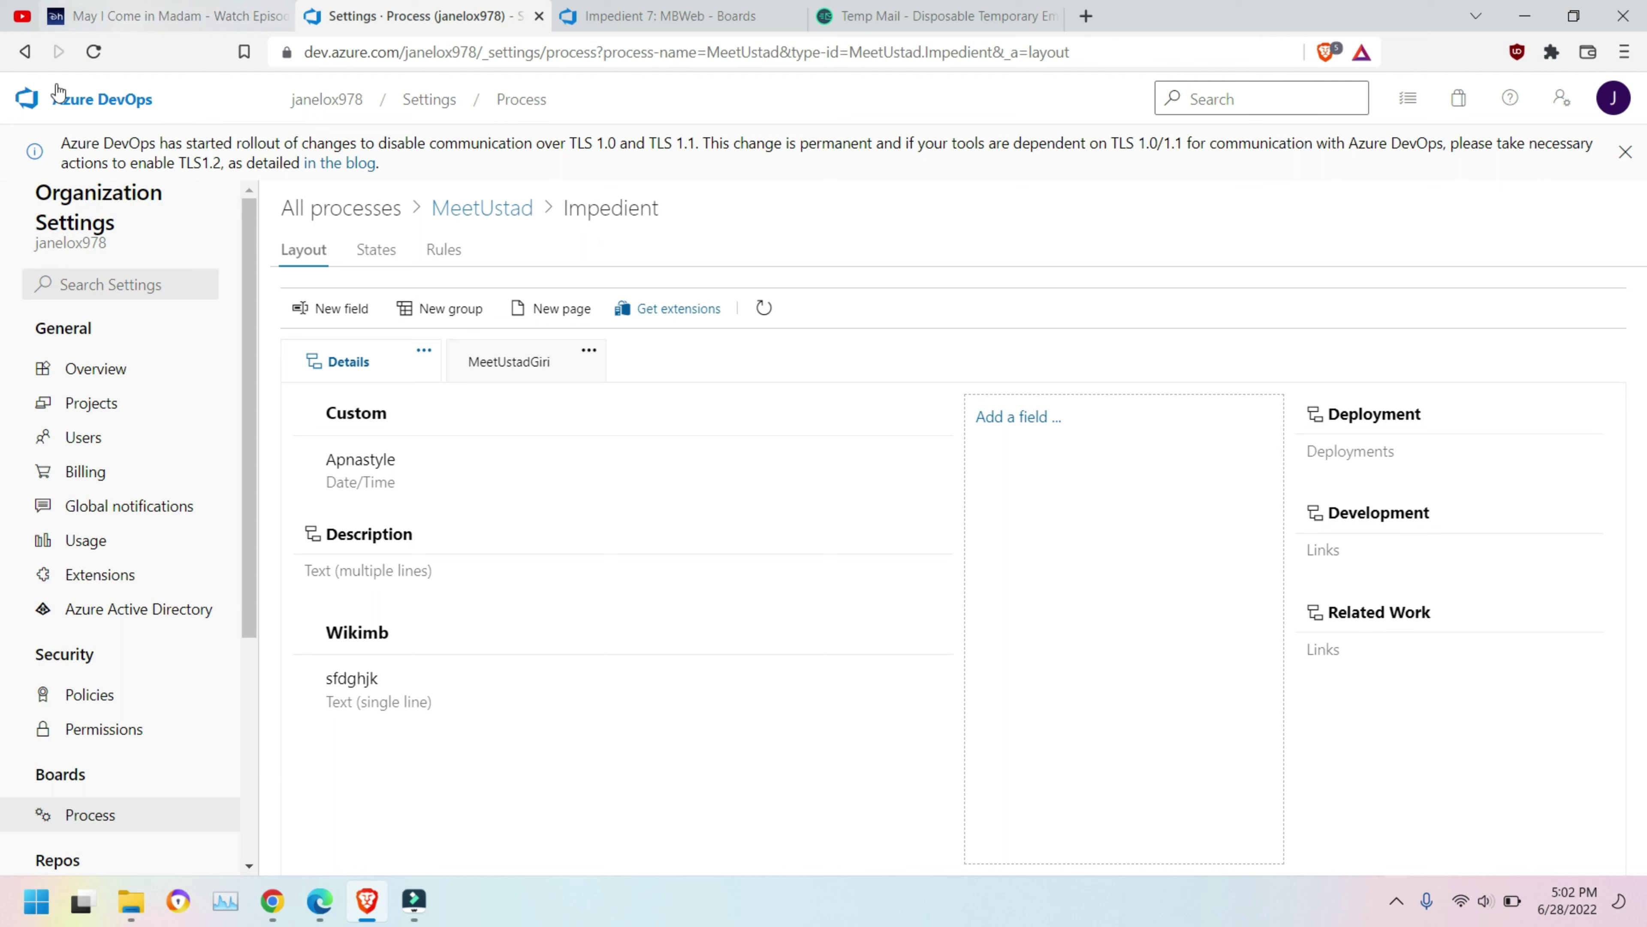
pyautogui.click(595, 350)
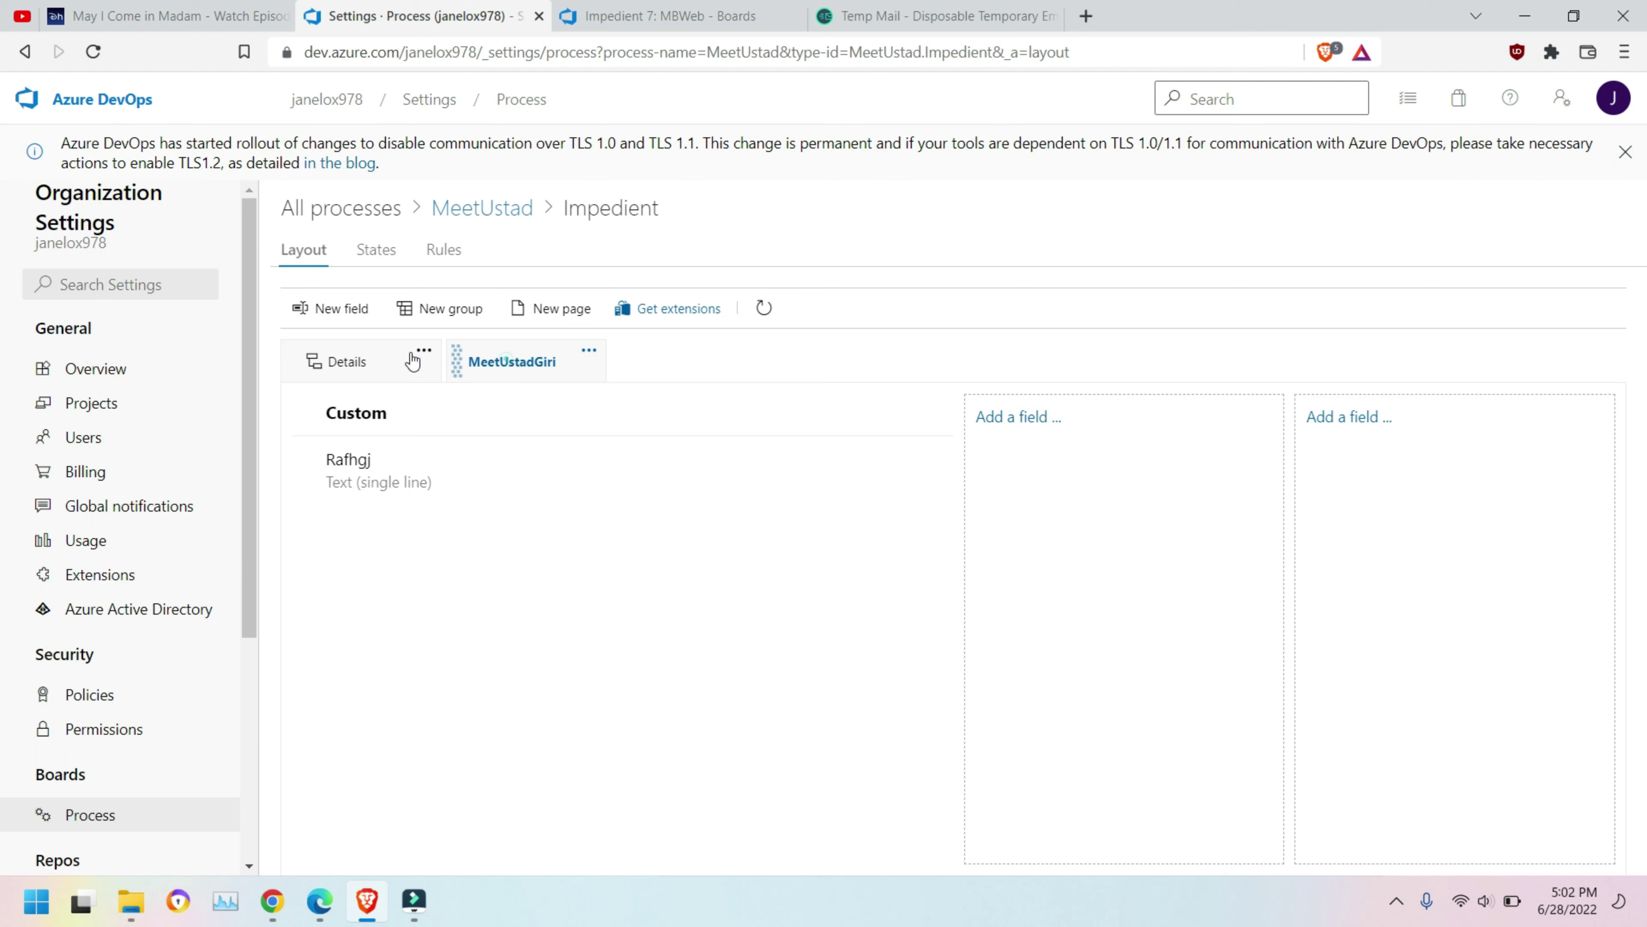
pyautogui.moveTo(413, 361); pyautogui.dragTo(310, 362)
pyautogui.moveTo(462, 372); pyautogui.dragTo(386, 357)
# View the name setting of the MeetUstadGiri page in its edit dialog, and cancel without changing it.
pyautogui.click(588, 353)
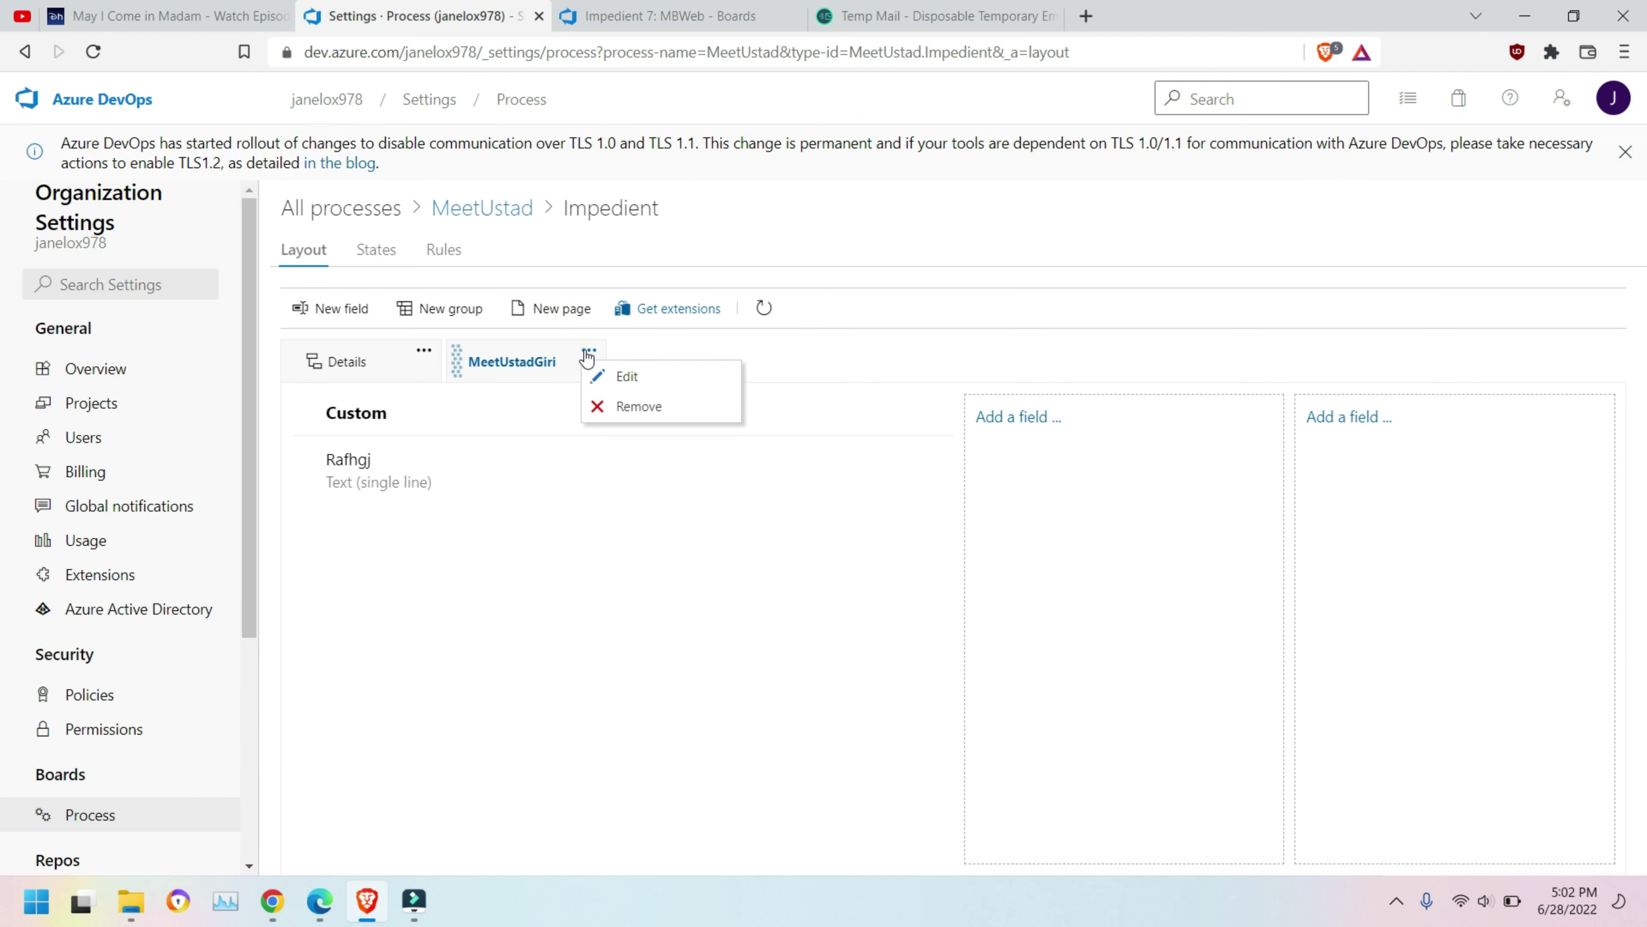
pyautogui.click(616, 378)
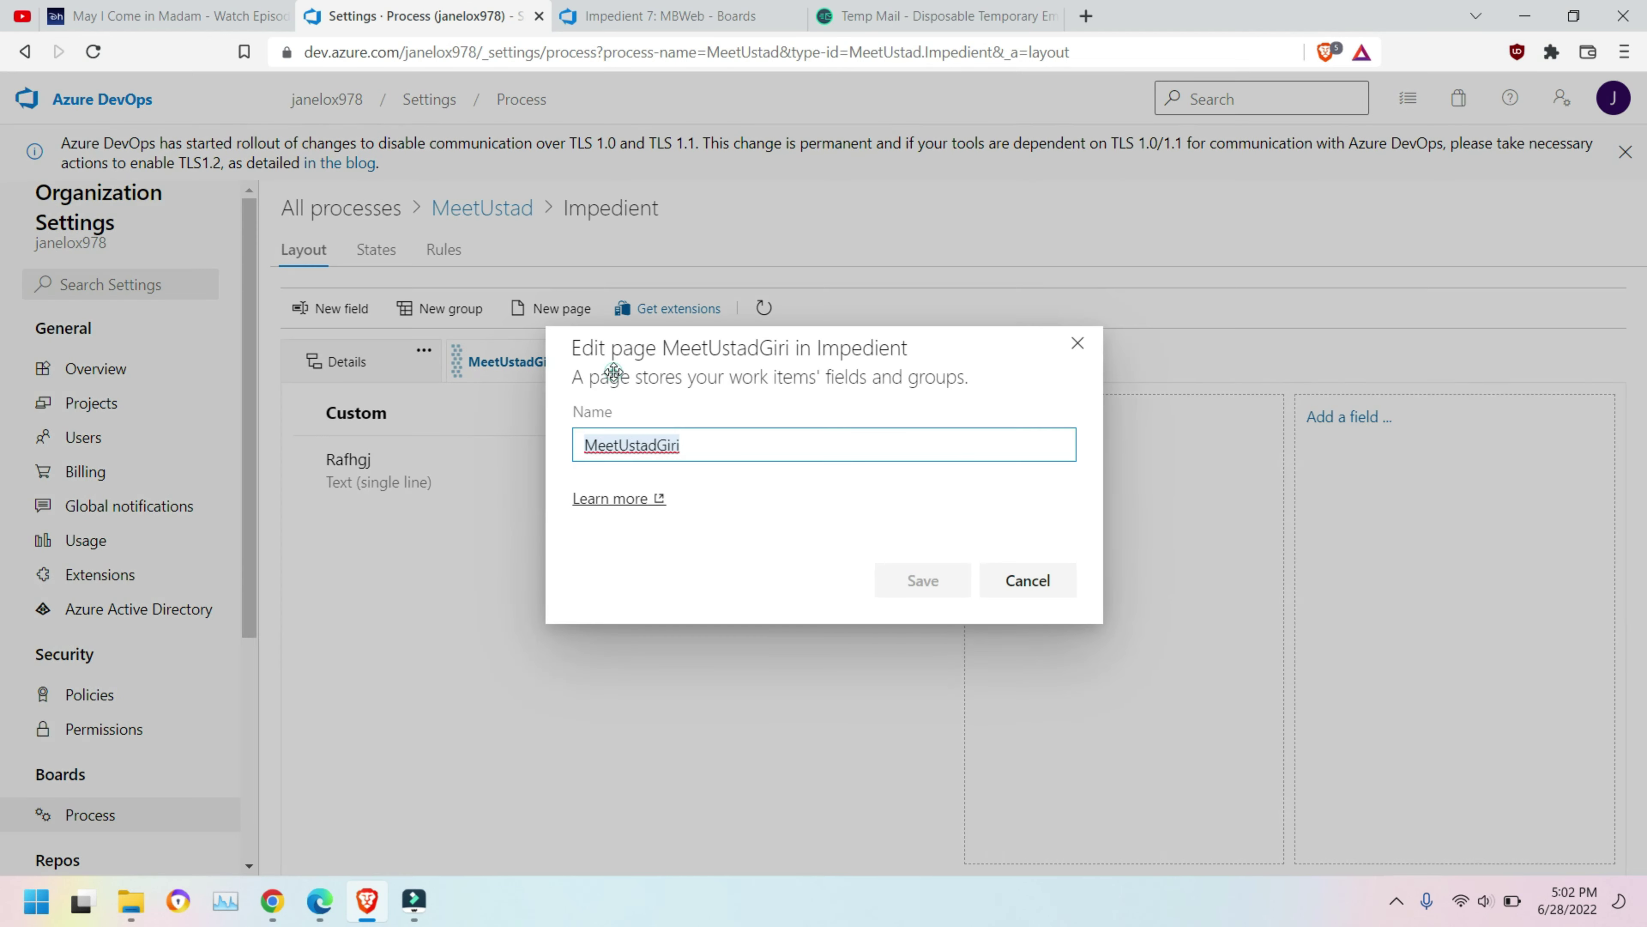
pyautogui.click(1032, 596)
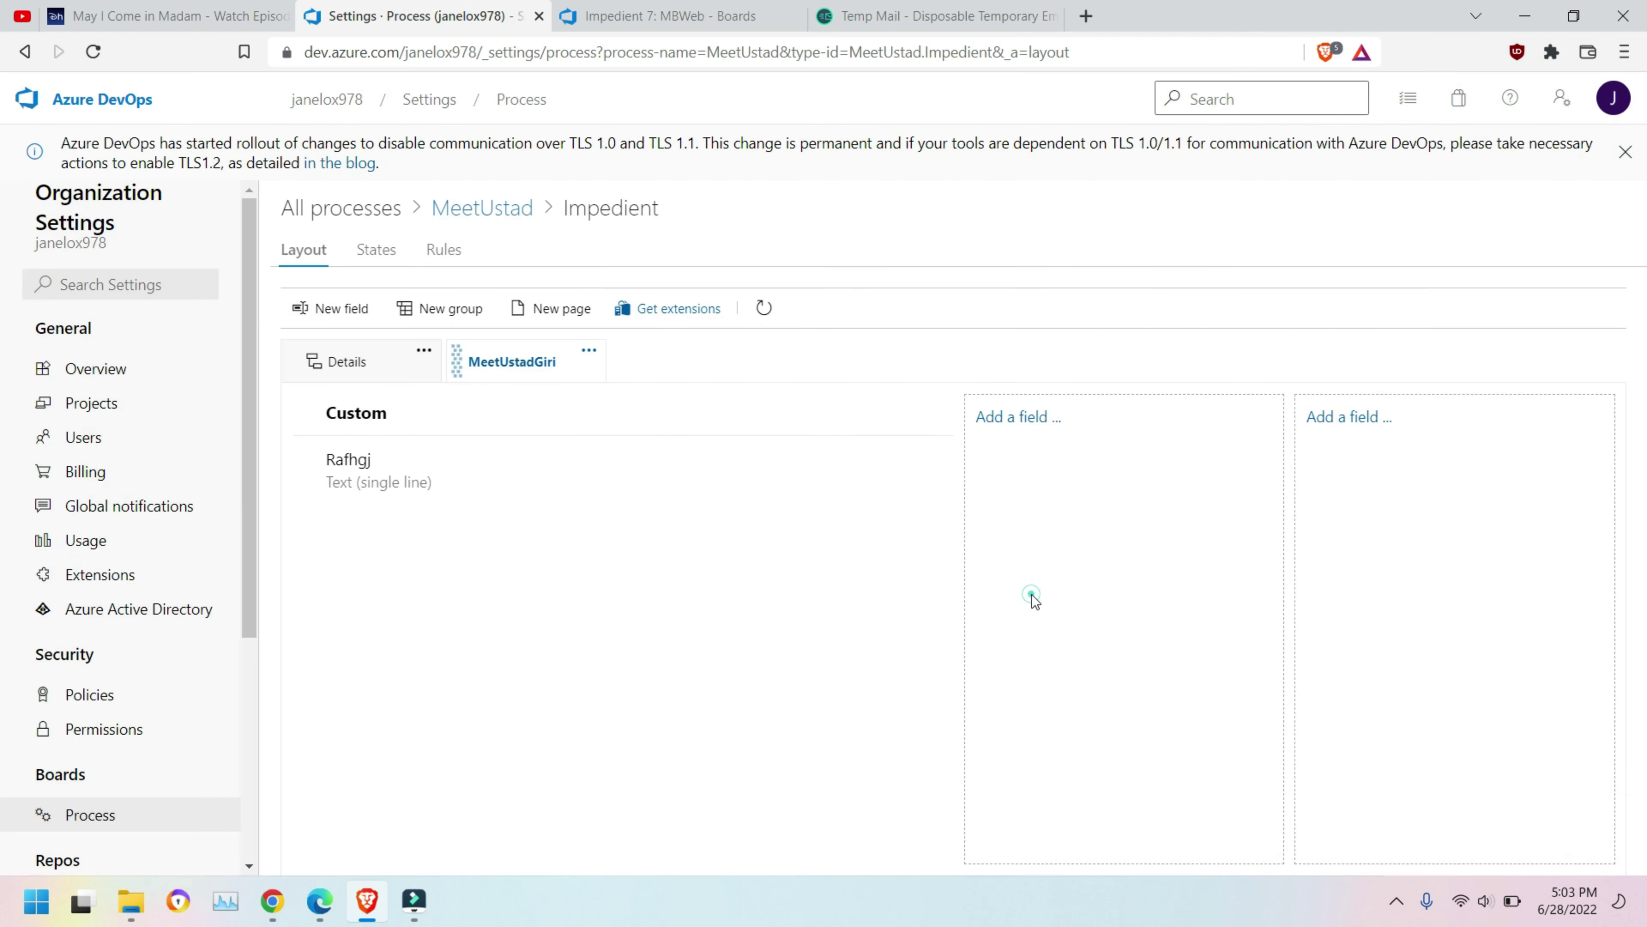
# Start a new rule for the Impedient work item type to examine the available conditions, and cancel the rule.
pyautogui.click(448, 254)
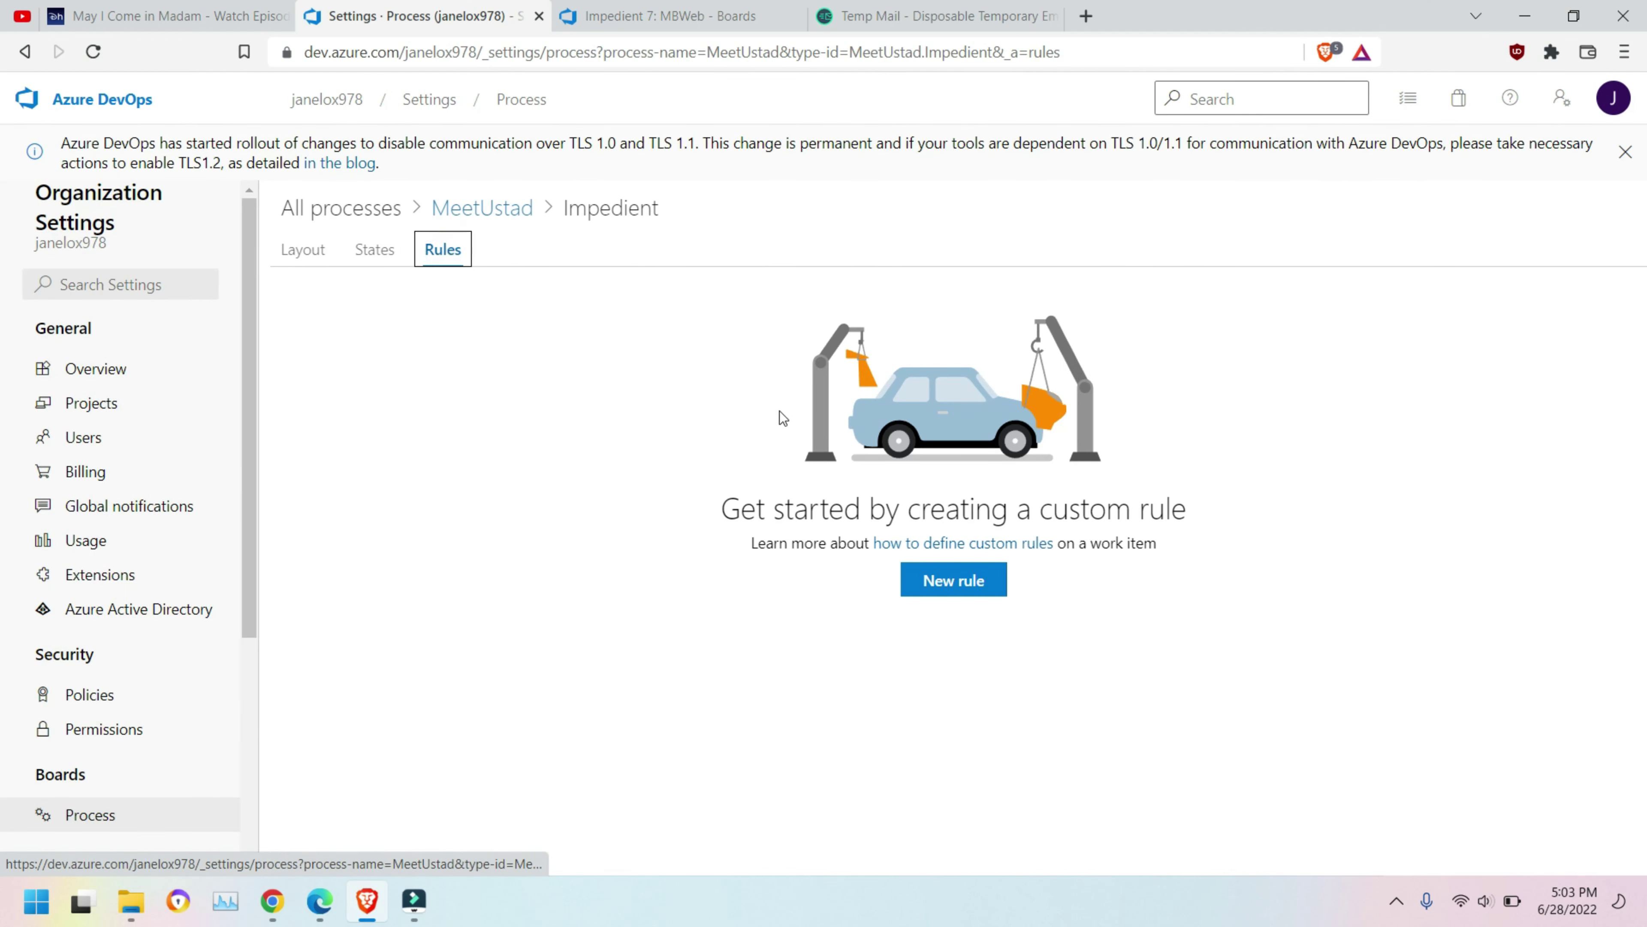
pyautogui.click(950, 578)
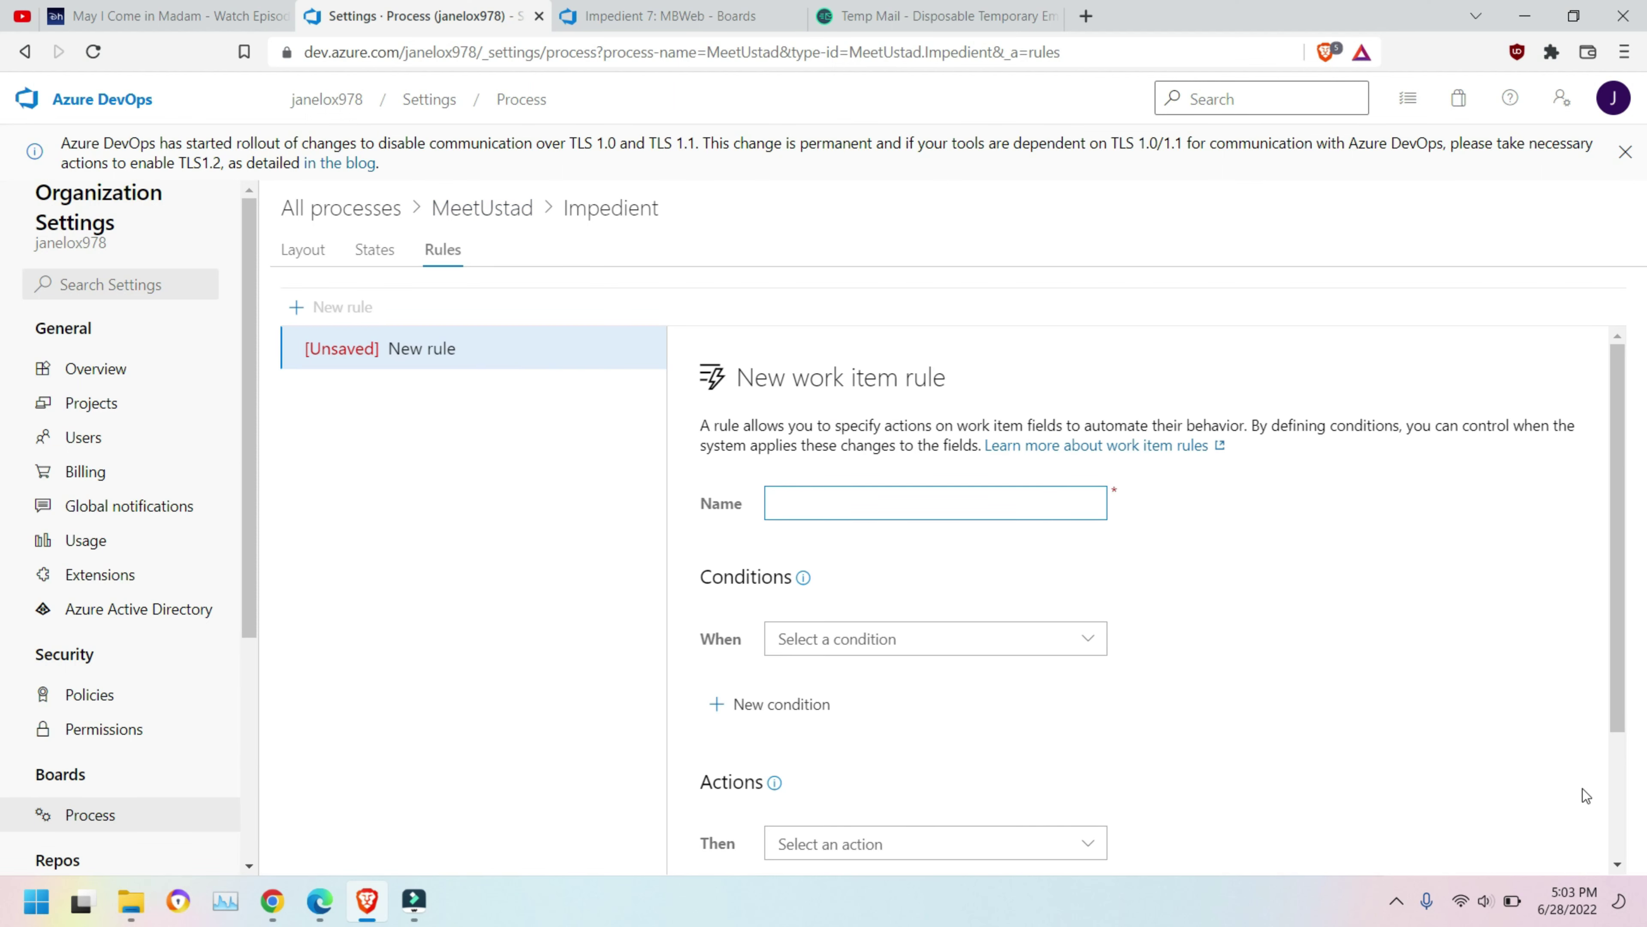
pyautogui.scroll(-3, 1620, 805)
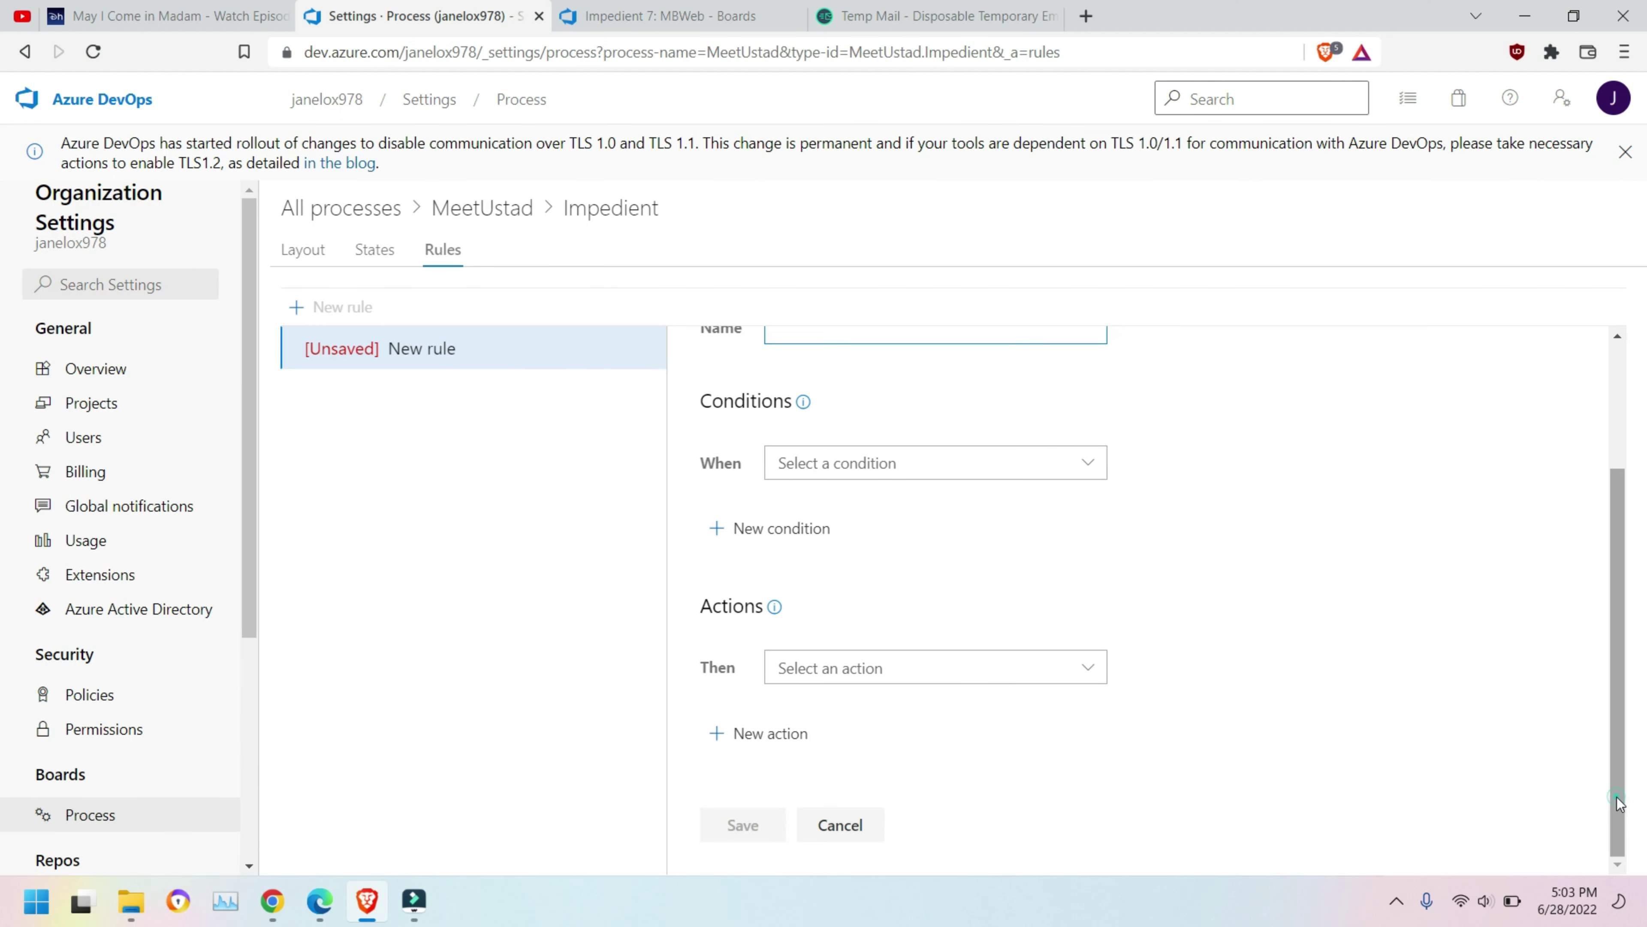
pyautogui.click(1098, 462)
pyautogui.scroll(-1, 937, 568)
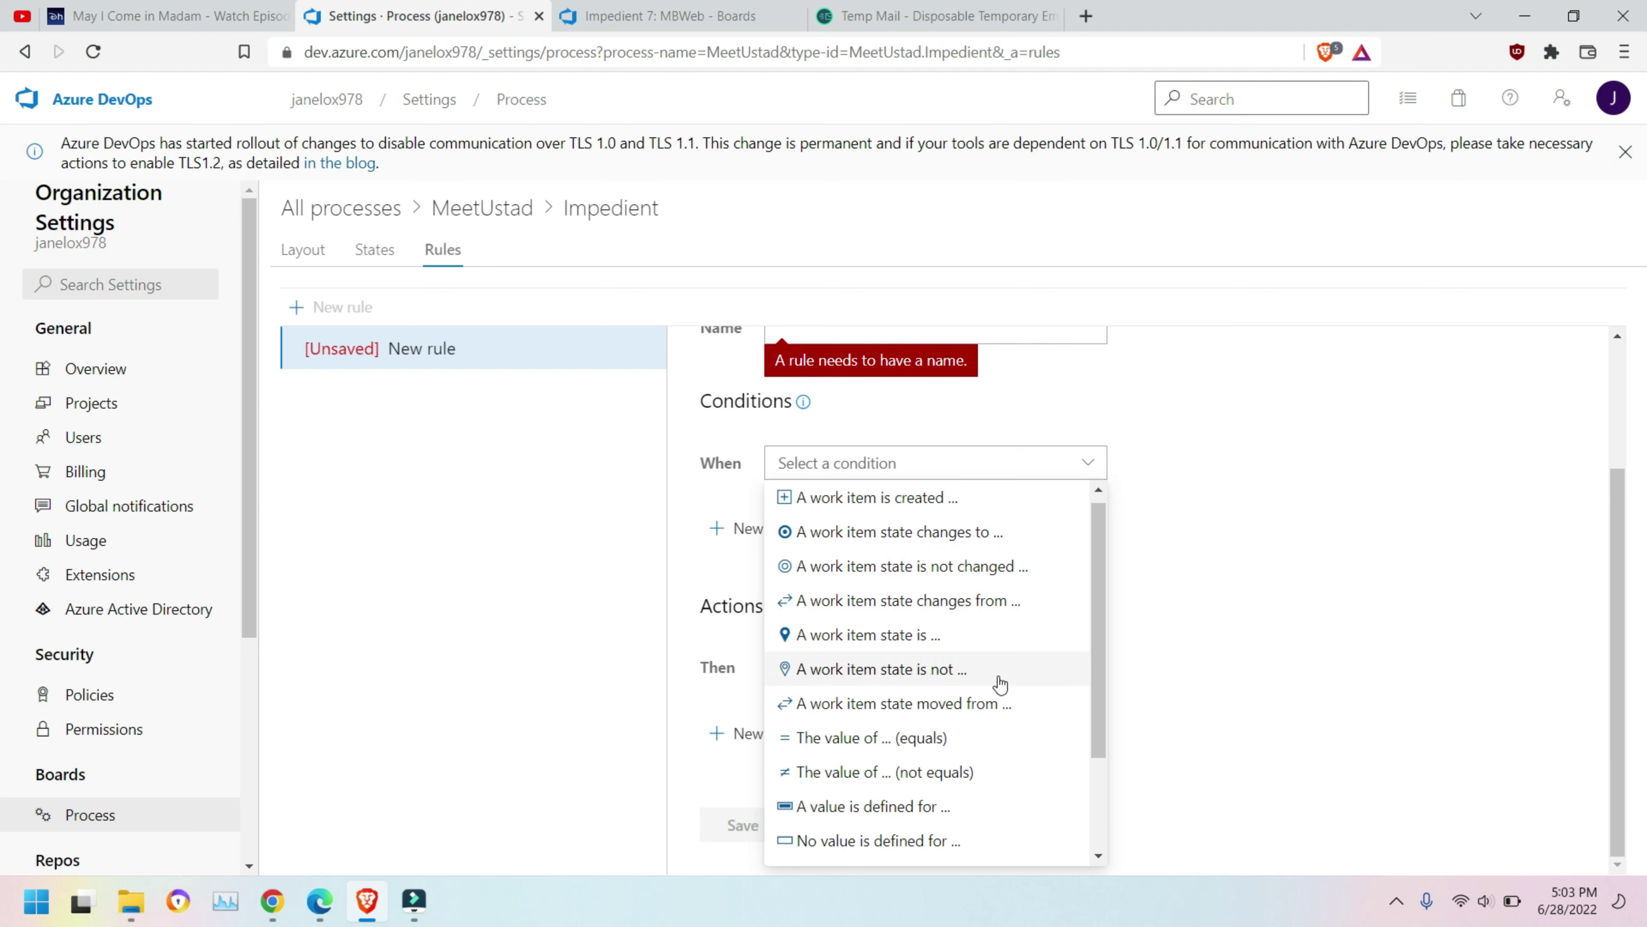
pyautogui.click(1264, 580)
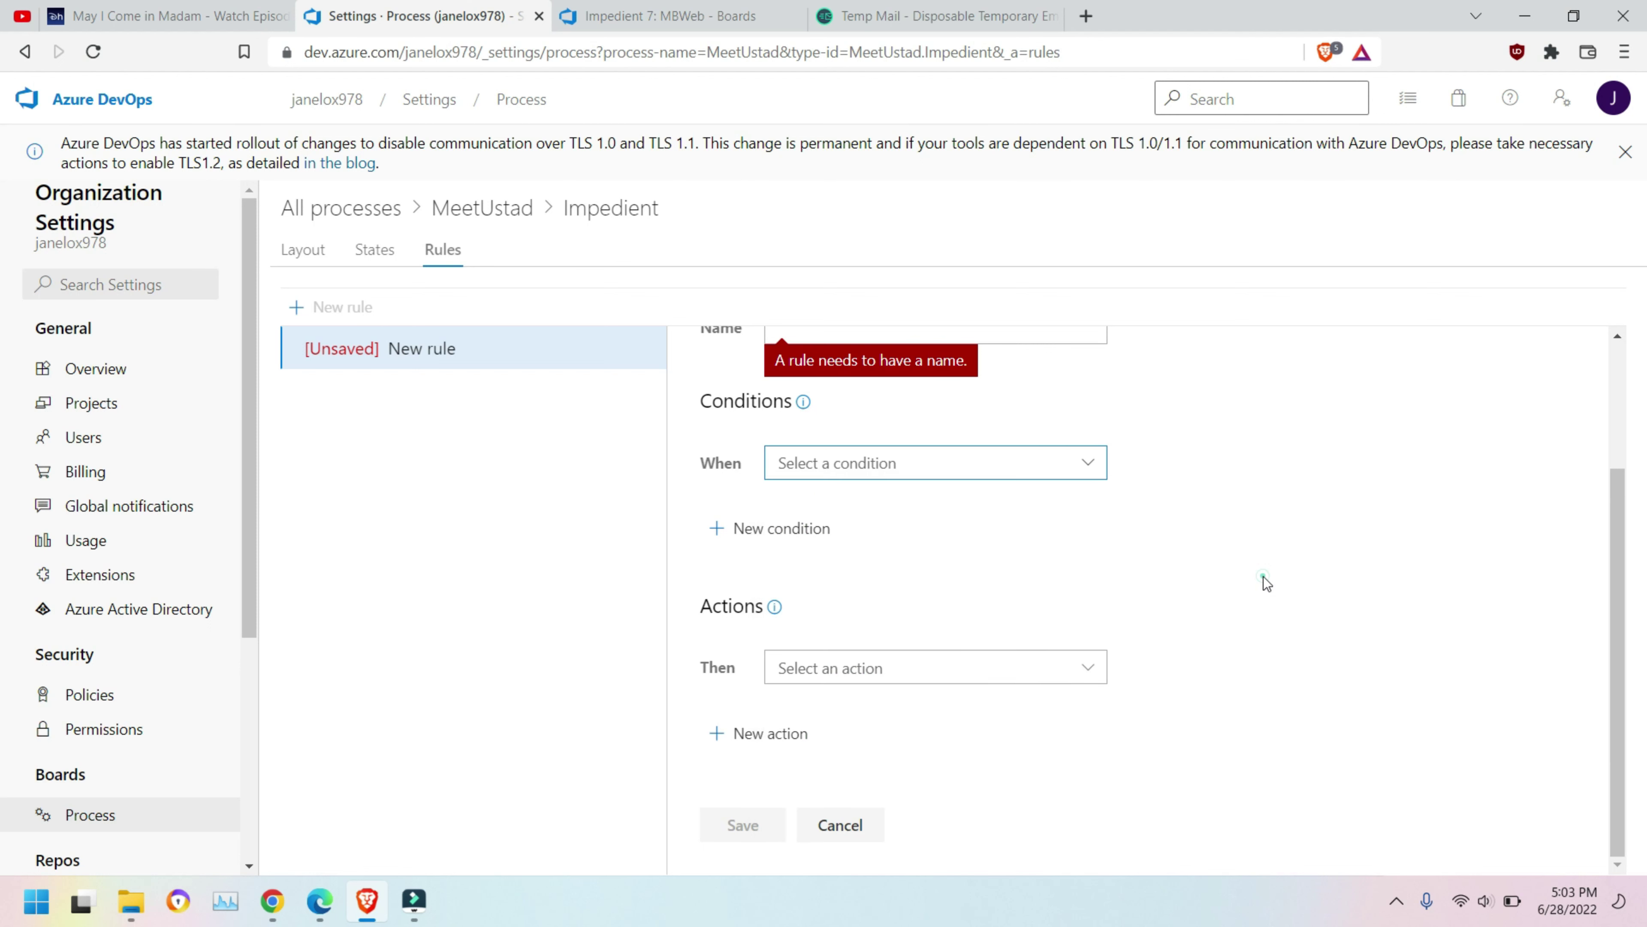
pyautogui.click(863, 827)
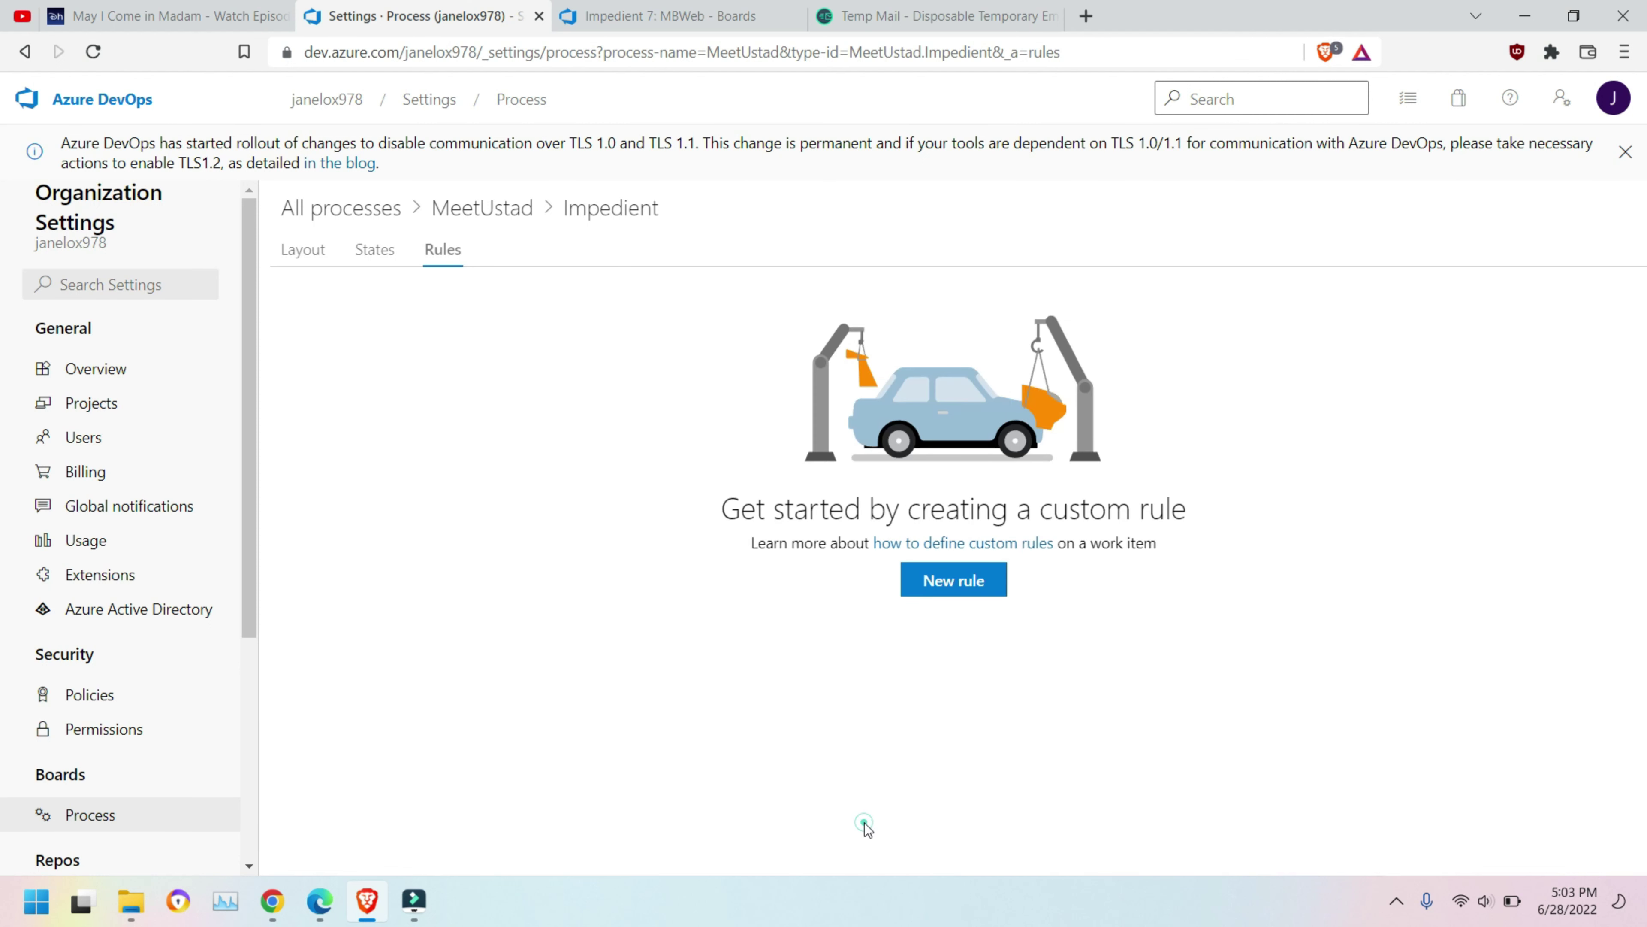
pyautogui.click(1420, 840)
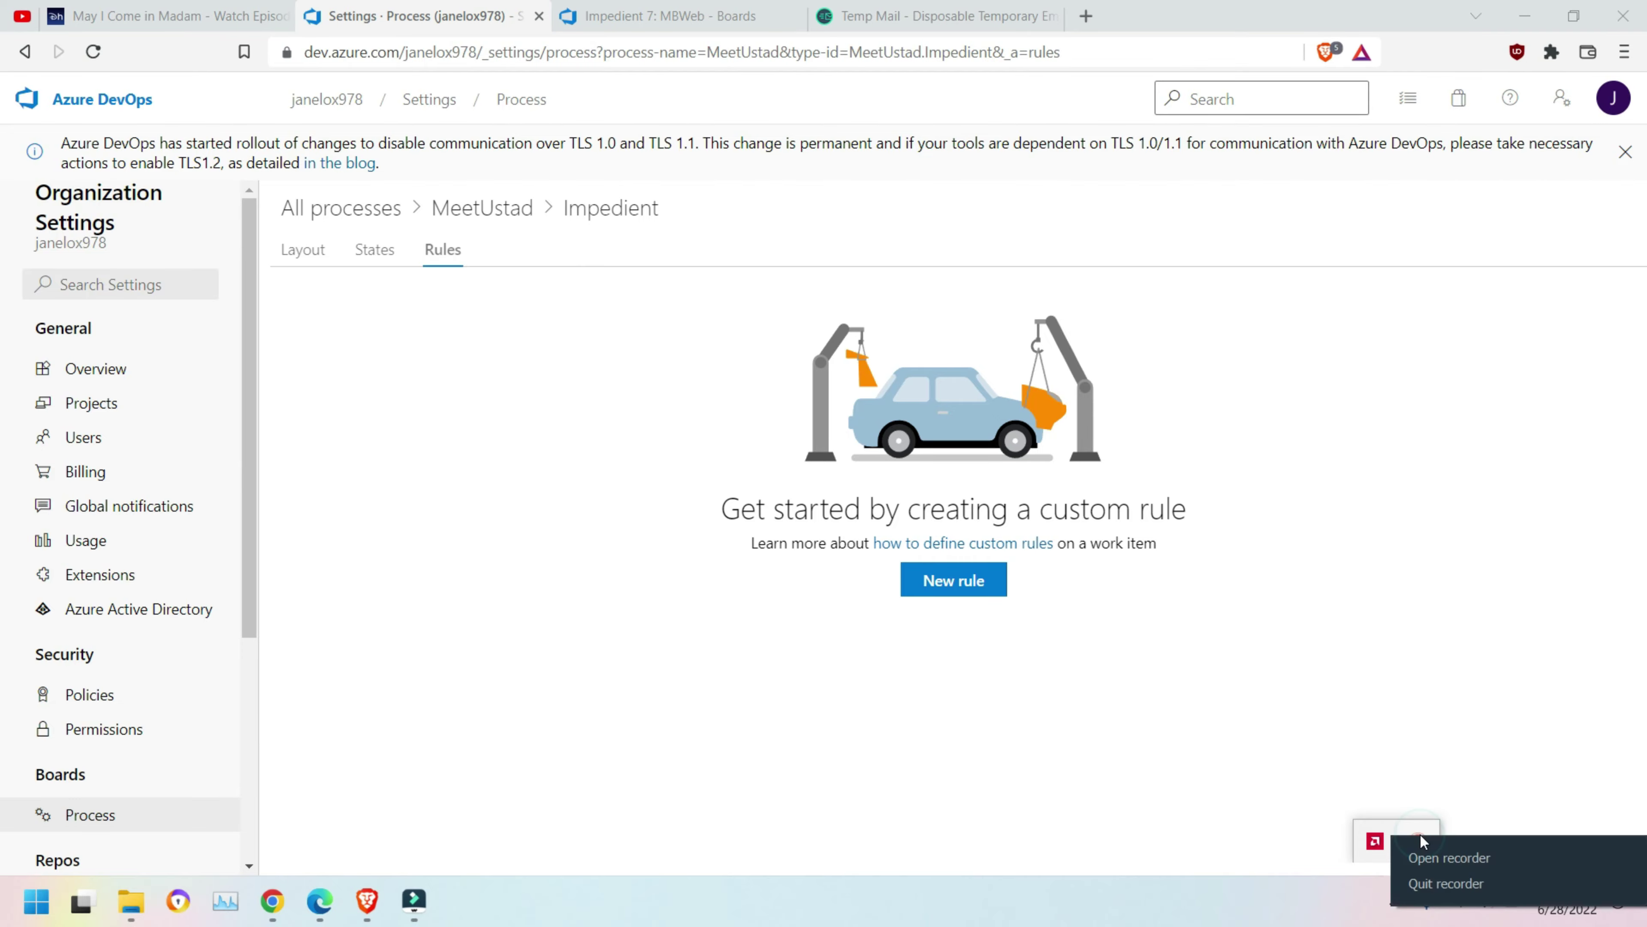
pyautogui.click(1473, 858)
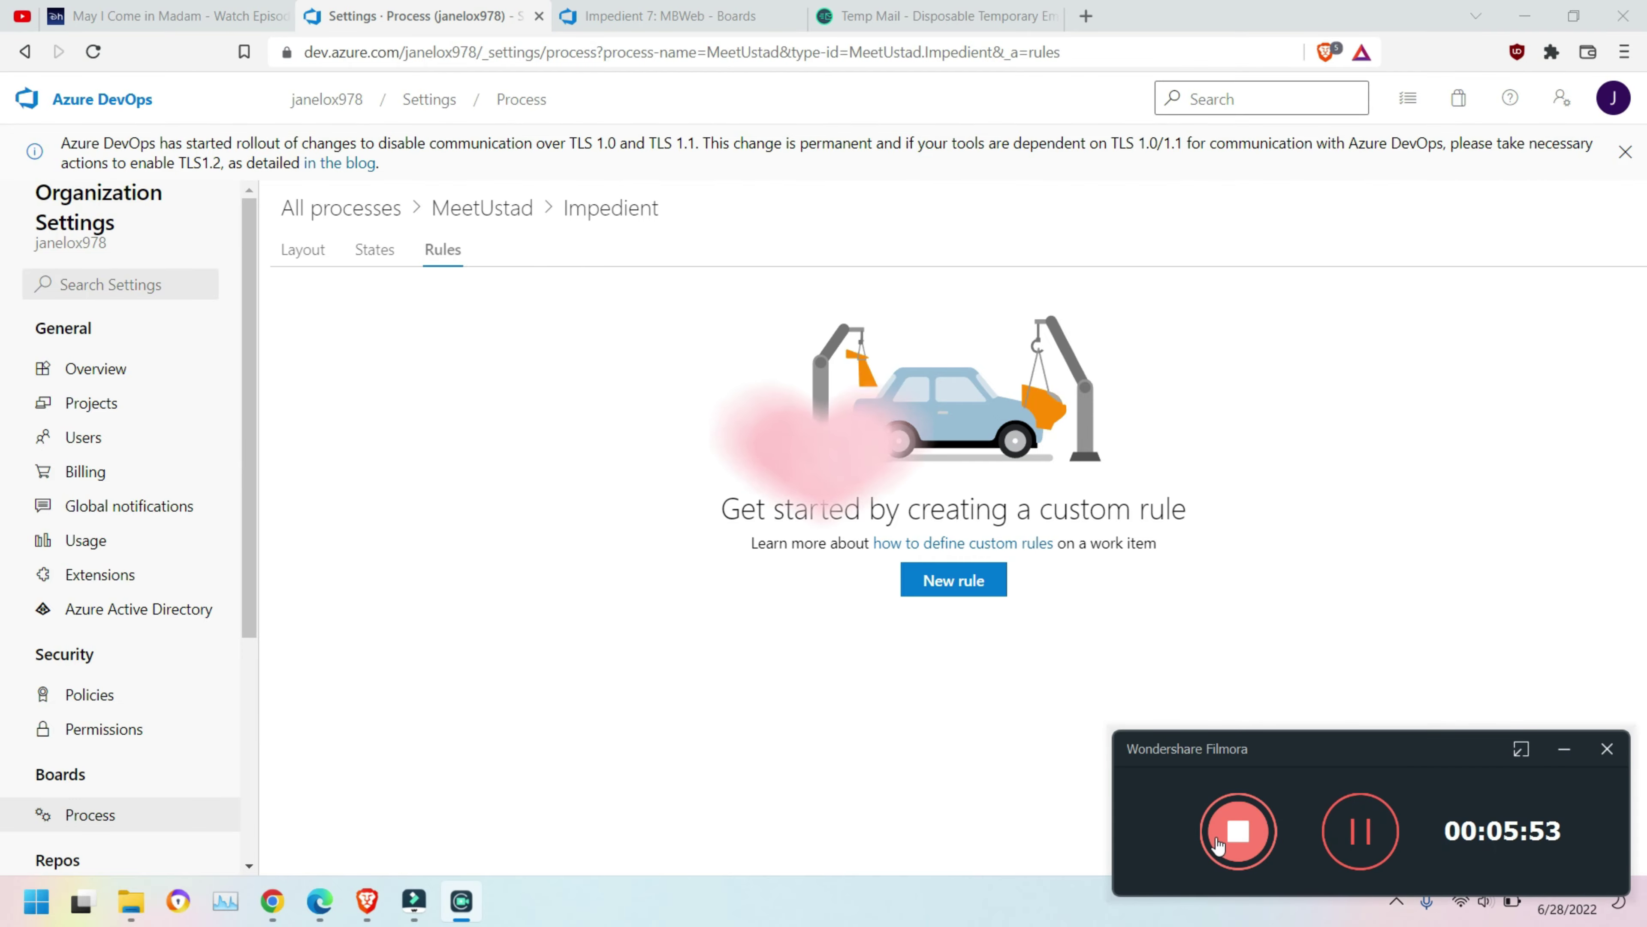